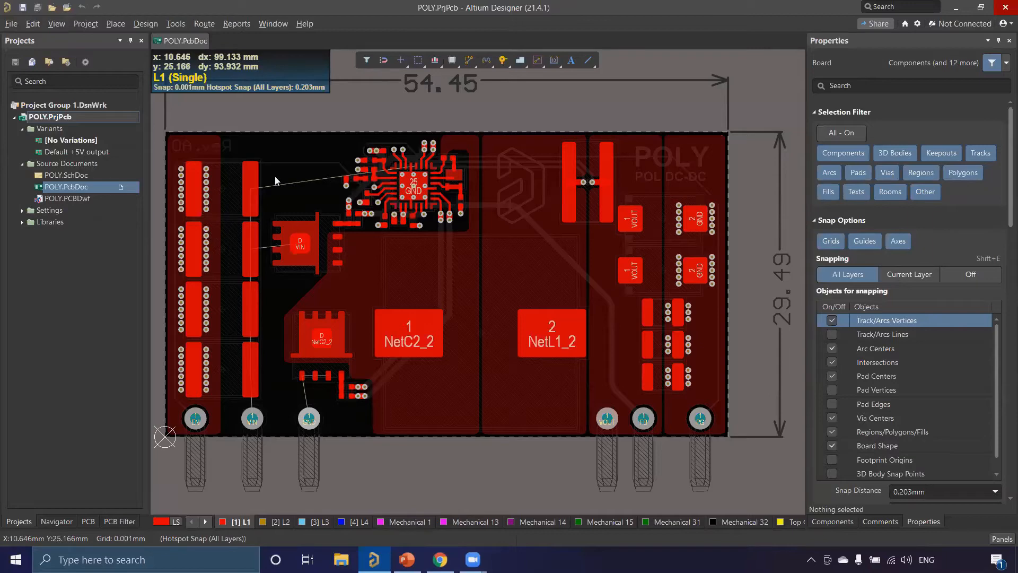
- Start a polygon pour on L1, placing vertices at about (6.4, 28.6), (6.8, 0.7), (26.9, 0.7) and (27.1, 14.1) mm
{"action": "scroll", "coordinate": [239, 165], "scroll_direction": "up", "scroll_amount": 2, "text": "ctrl"}
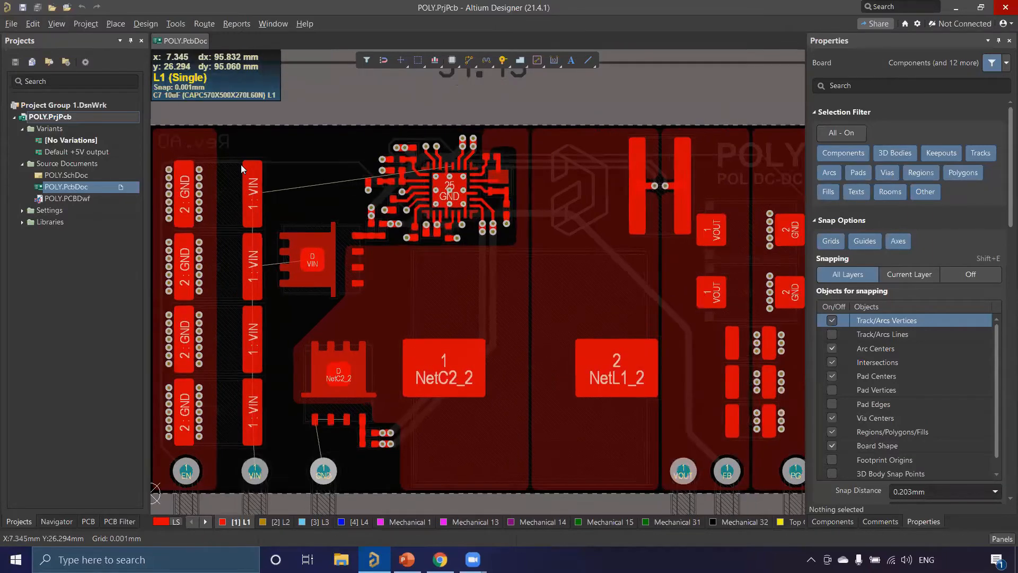
{"action": "scroll", "coordinate": [241, 169], "scroll_direction": "up", "scroll_amount": 1, "text": "ctrl"}
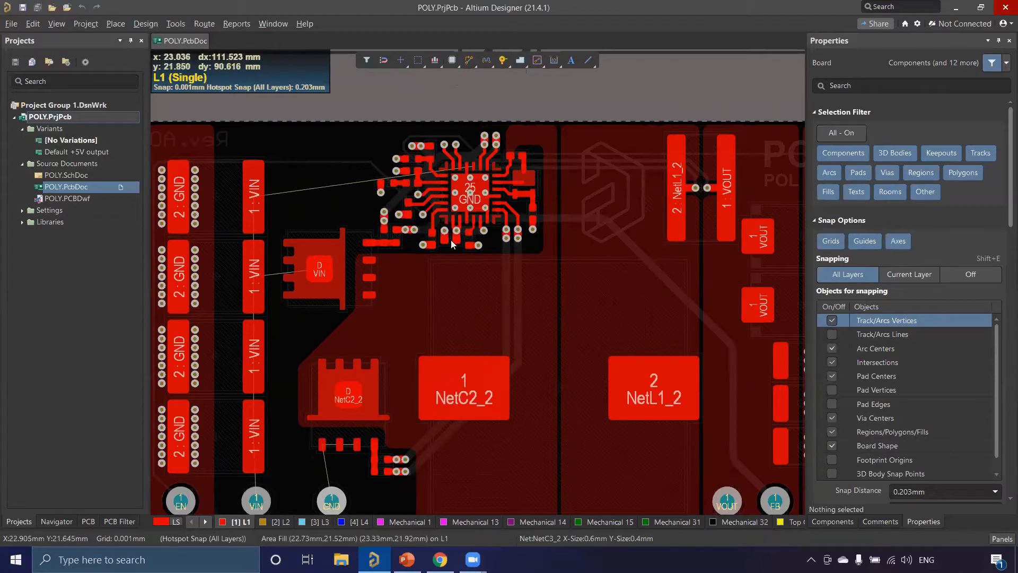
{"action": "right_click_drag", "start_coordinate": [313, 250], "coordinate": [321, 233]}
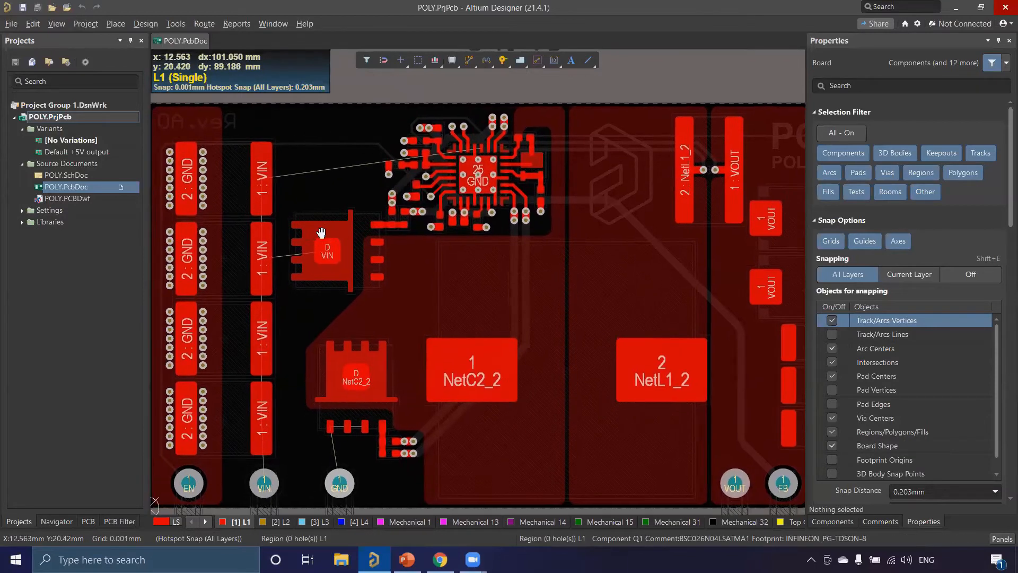
{"action": "left_click", "coordinate": [115, 24]}
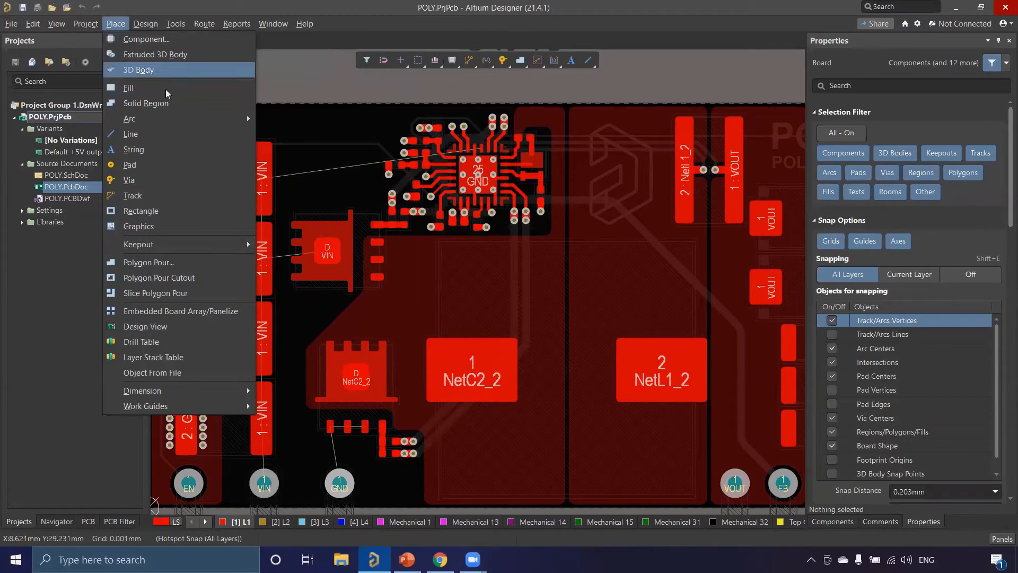
{"action": "left_click", "coordinate": [141, 263]}
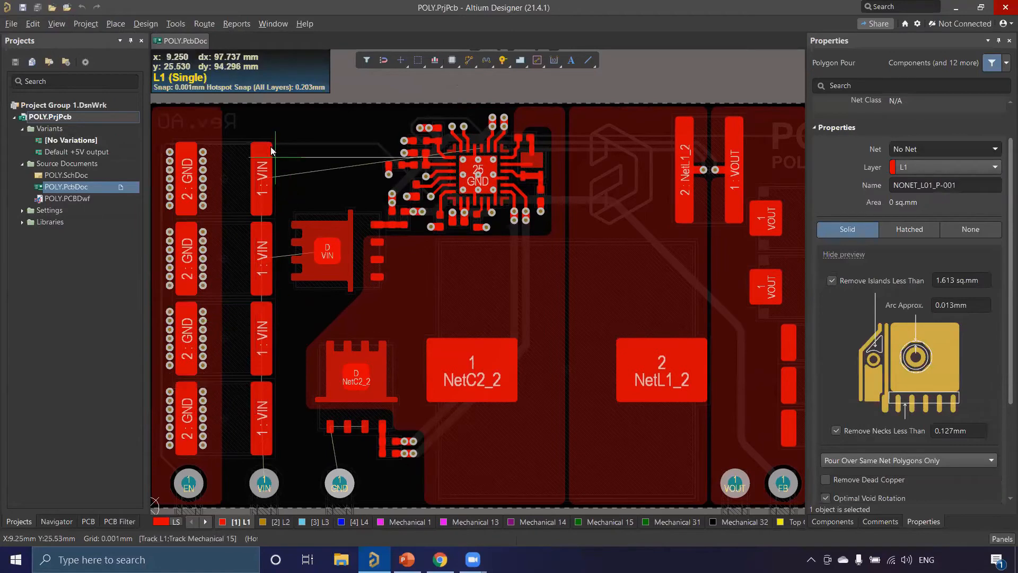
{"action": "left_click", "coordinate": [237, 114]}
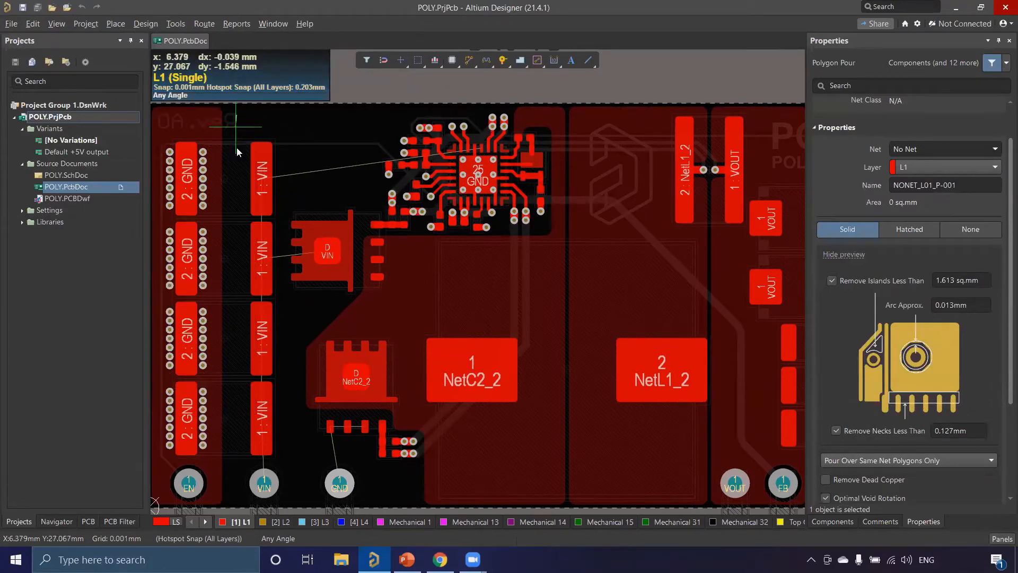
{"action": "left_click", "coordinate": [242, 498]}
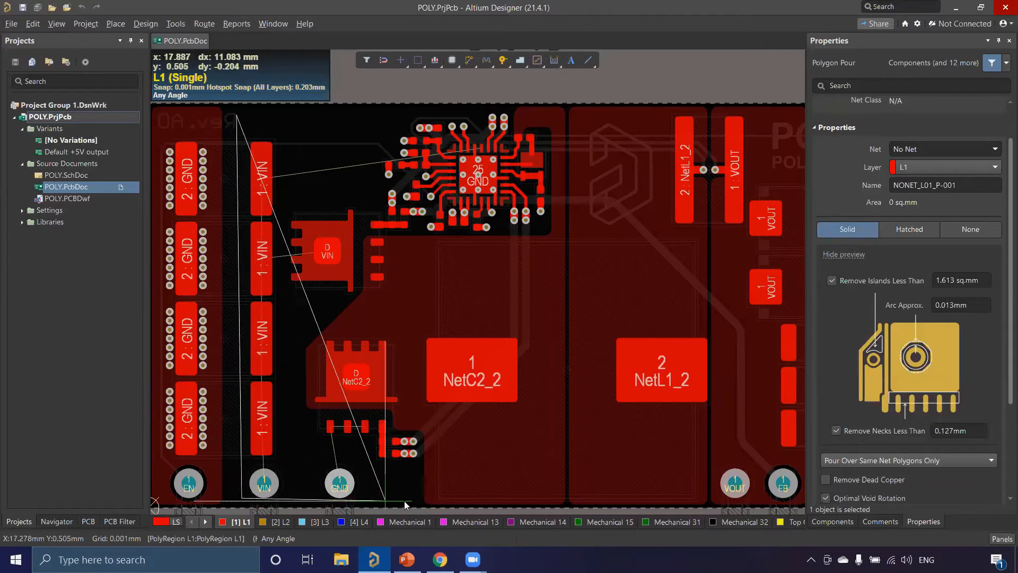
{"action": "left_click", "coordinate": [519, 497]}
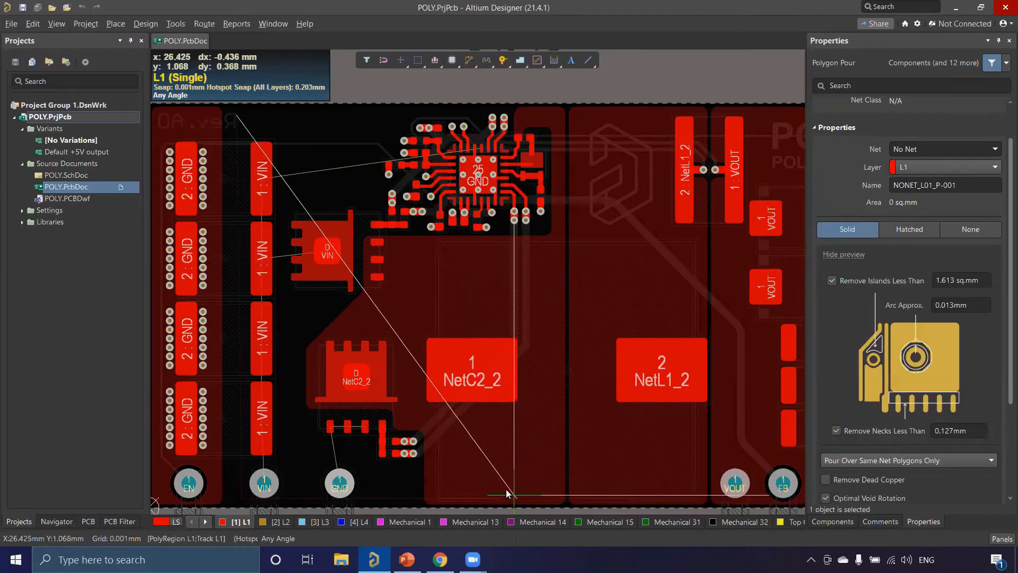
{"action": "left_click", "coordinate": [518, 315]}
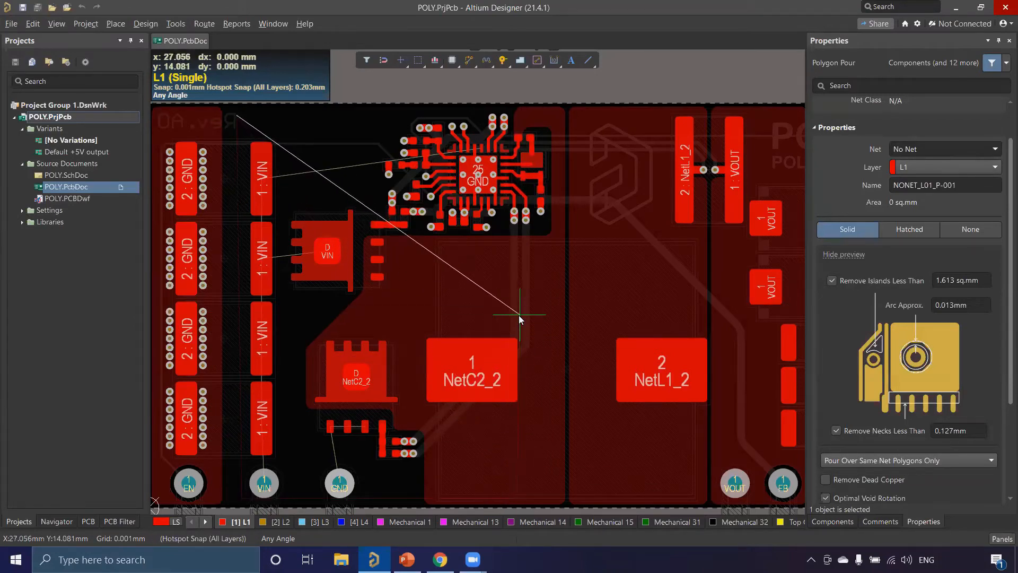
- Cycle the polygon's corner style through the 45/90 and 90/90 modes, with and without arcs, back to Any Angle
{"action": "key", "text": "shift+space"}
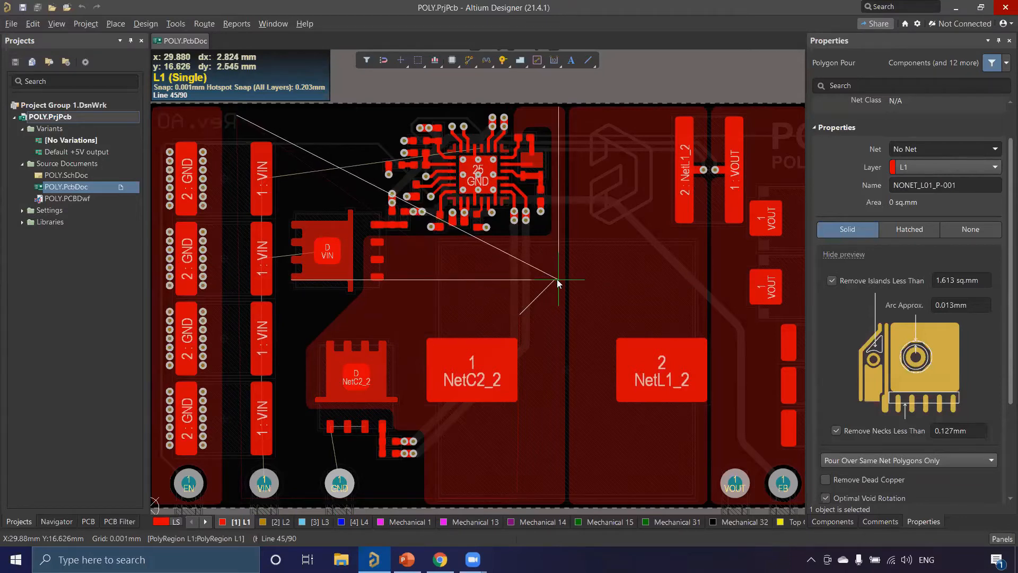
{"action": "key", "text": "shift+space"}
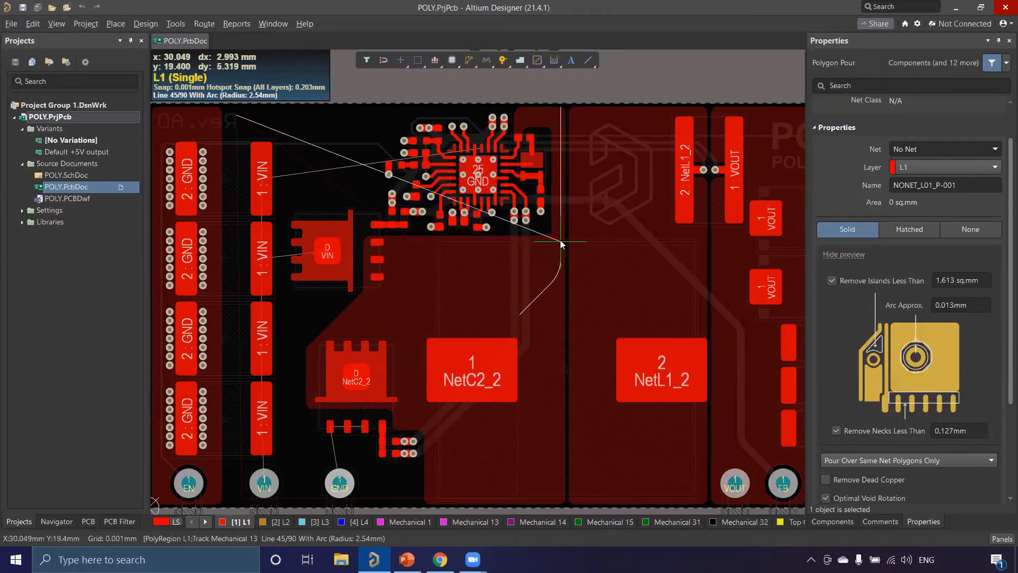
{"action": "key", "text": "shift+space"}
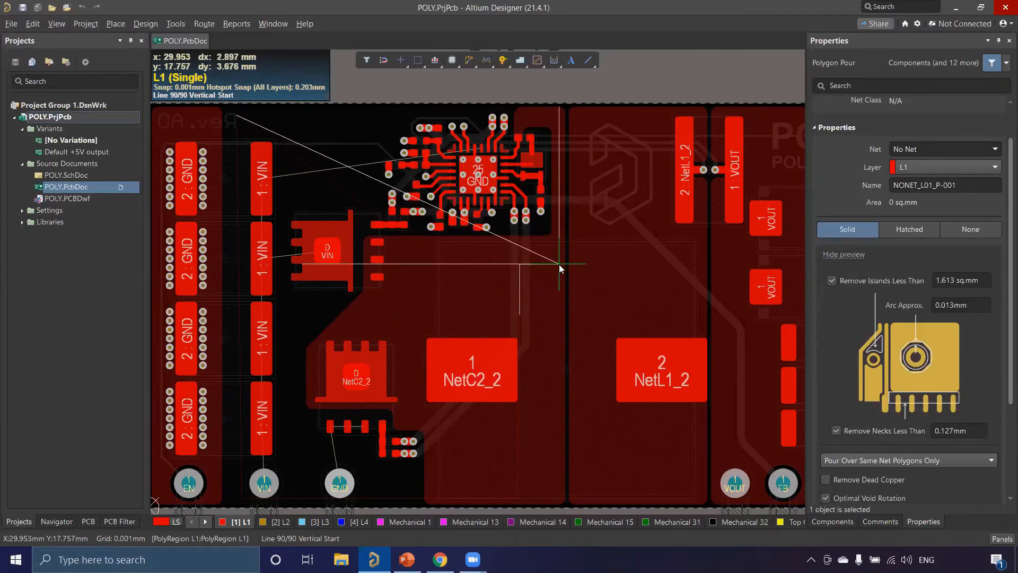
{"action": "key", "text": "shift+space"}
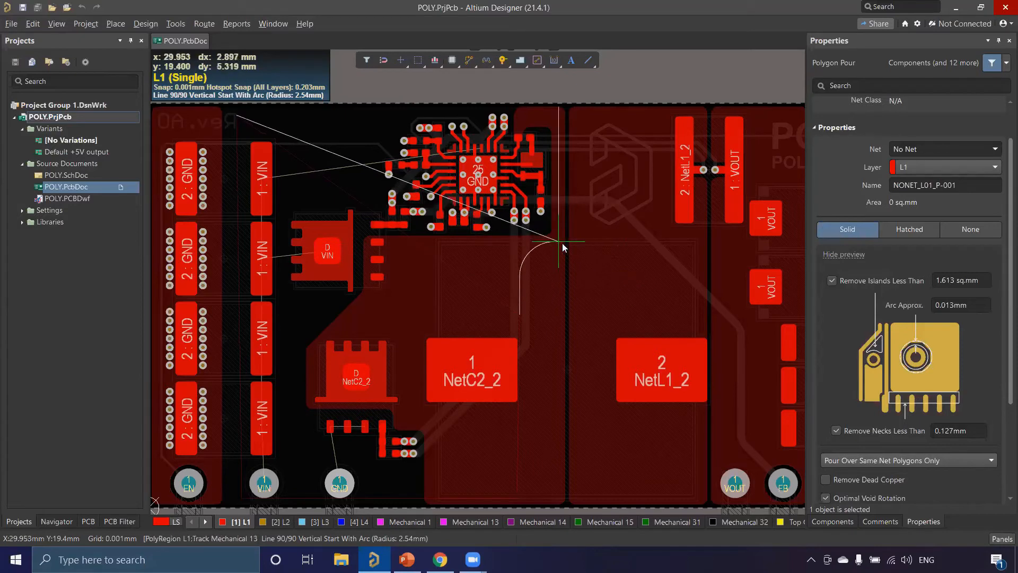
{"action": "key", "text": "shift+space"}
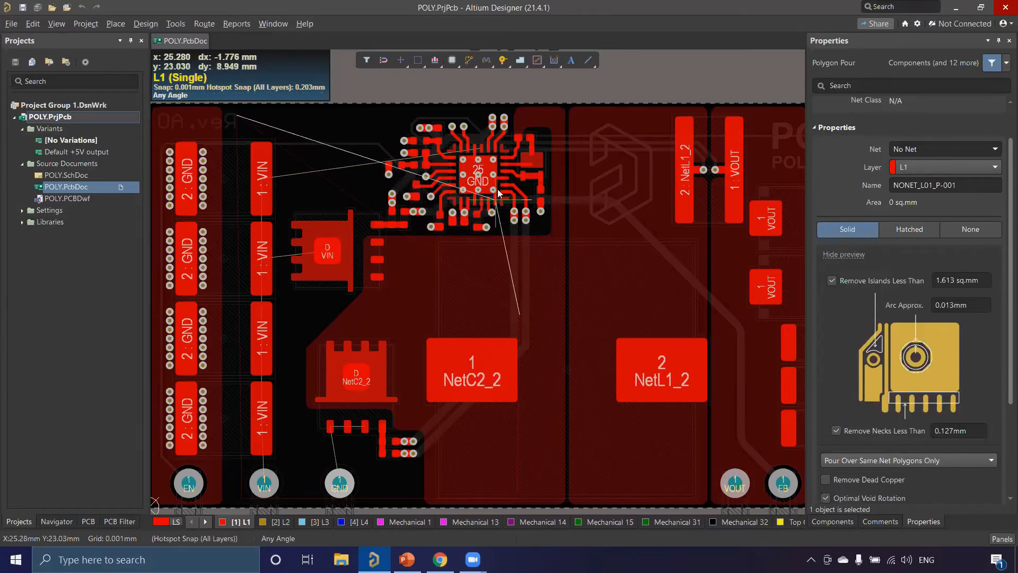
- Add the last vertex at about (23.9, 28.7) mm above the controller chip, complete the polygon outline and deselect it
{"action": "left_click", "coordinate": [477, 116]}
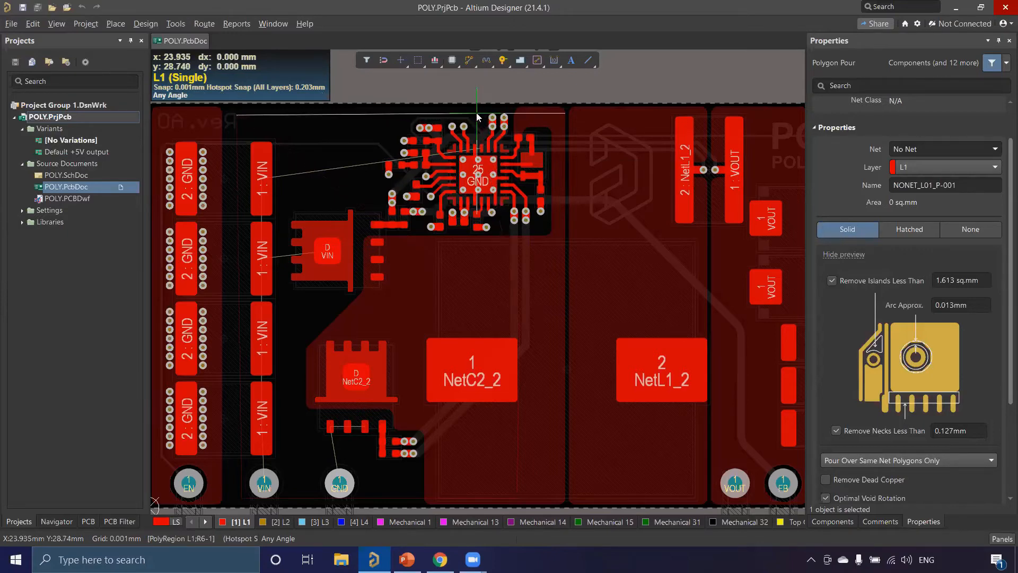
{"action": "right_click", "coordinate": [477, 116]}
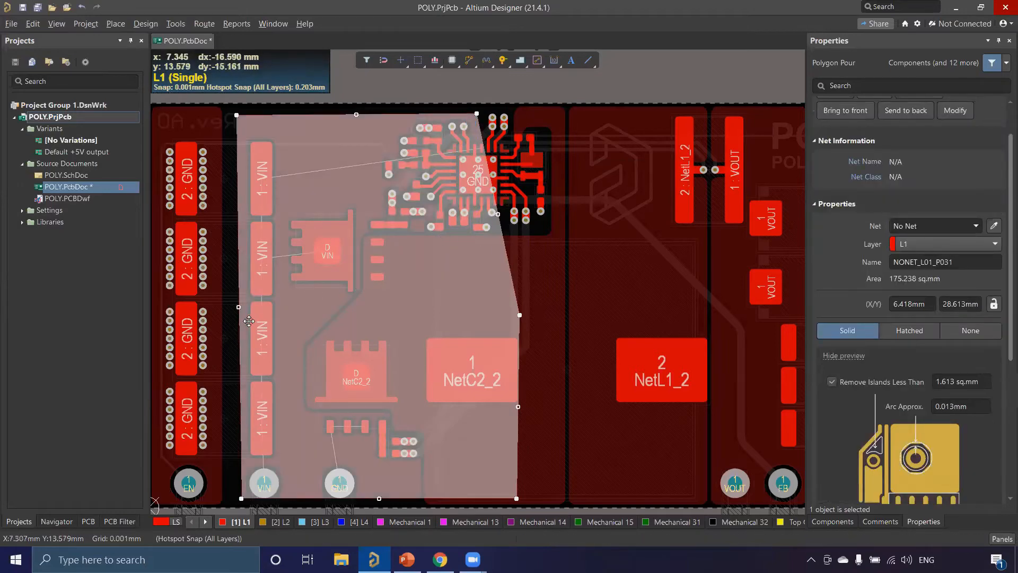
{"action": "scroll", "coordinate": [251, 288], "scroll_direction": "up", "scroll_amount": 1, "text": "ctrl"}
{"action": "right_click_drag", "start_coordinate": [381, 248], "coordinate": [401, 359]}
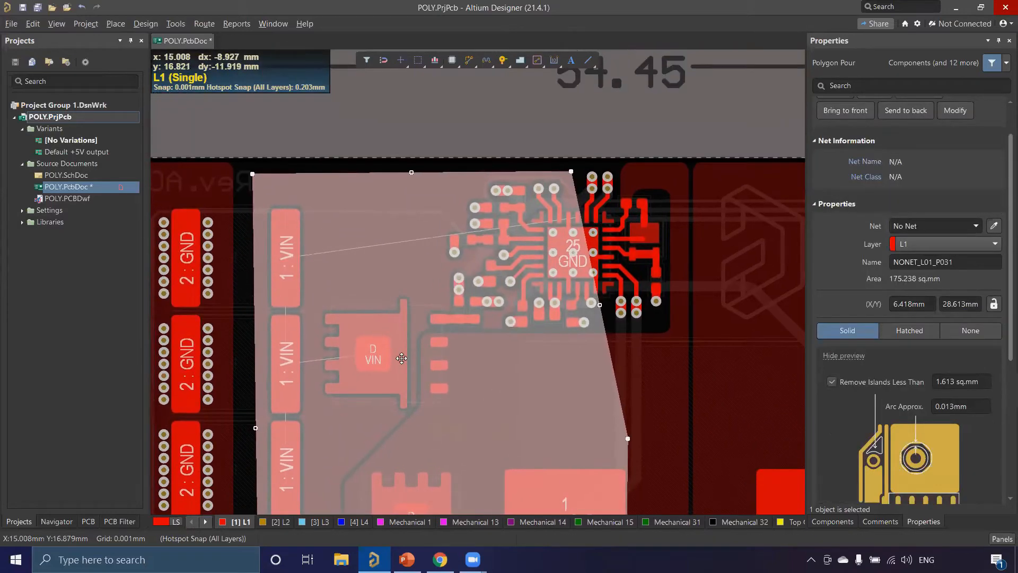
{"action": "scroll", "coordinate": [392, 328], "scroll_direction": "up", "scroll_amount": 1, "text": "ctrl"}
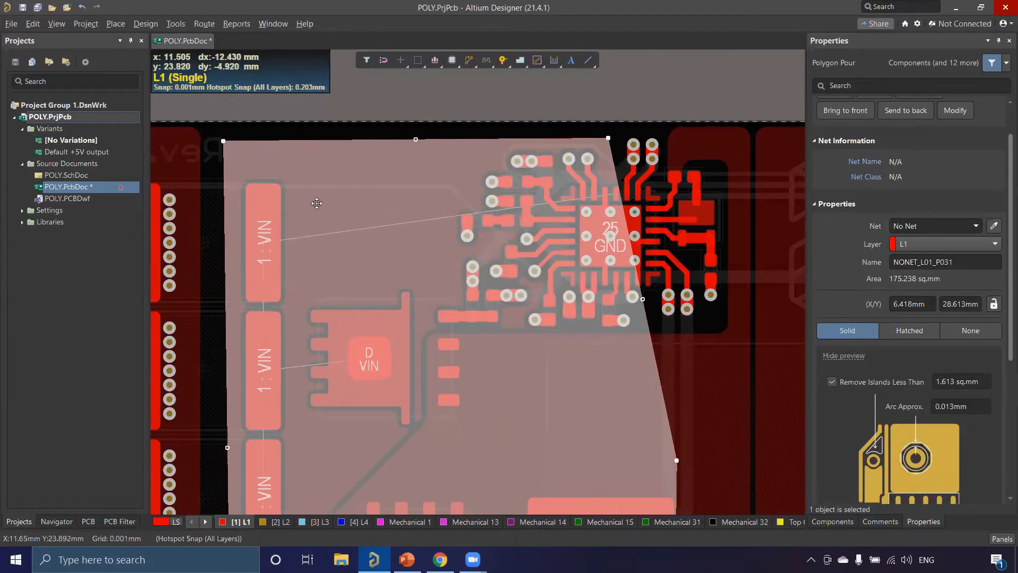
{"action": "left_click", "coordinate": [475, 101]}
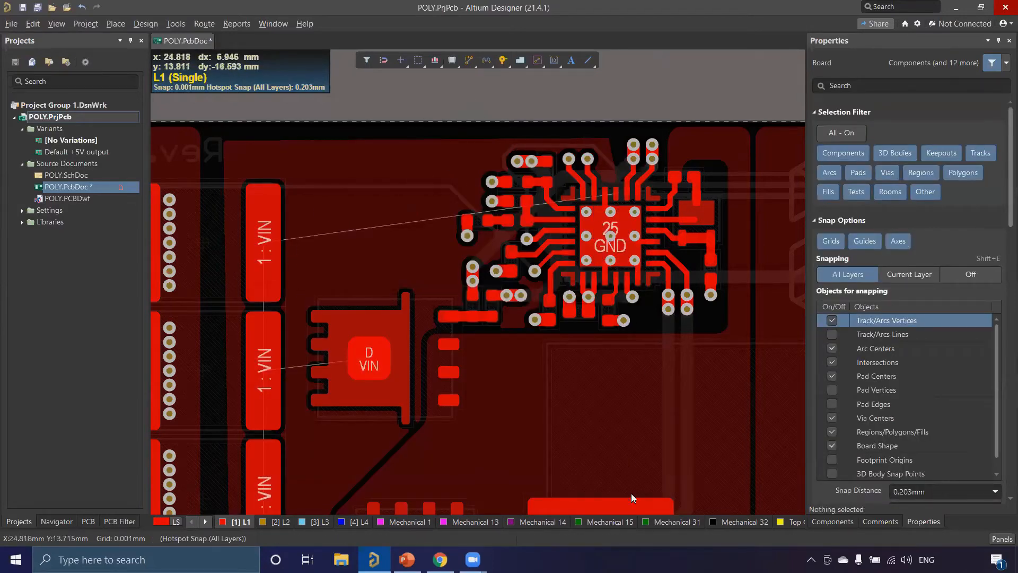
- Assign the VIN net to the new polygon pour covering the input capacitors and transistors on L1
{"action": "scroll", "coordinate": [295, 278], "scroll_direction": "down", "scroll_amount": 5, "text": "ctrl"}
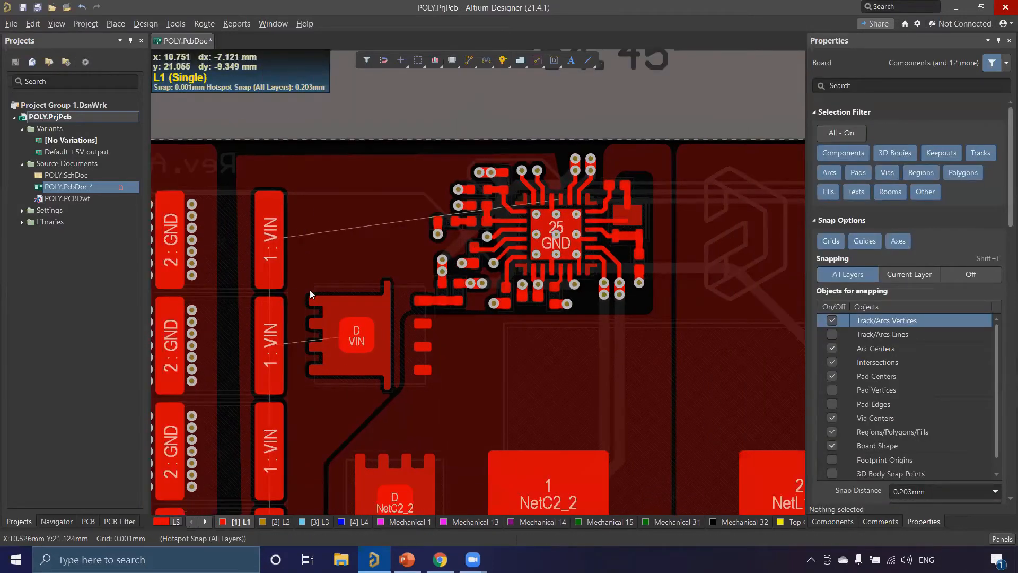
{"action": "right_click_drag", "start_coordinate": [366, 346], "coordinate": [350, 313]}
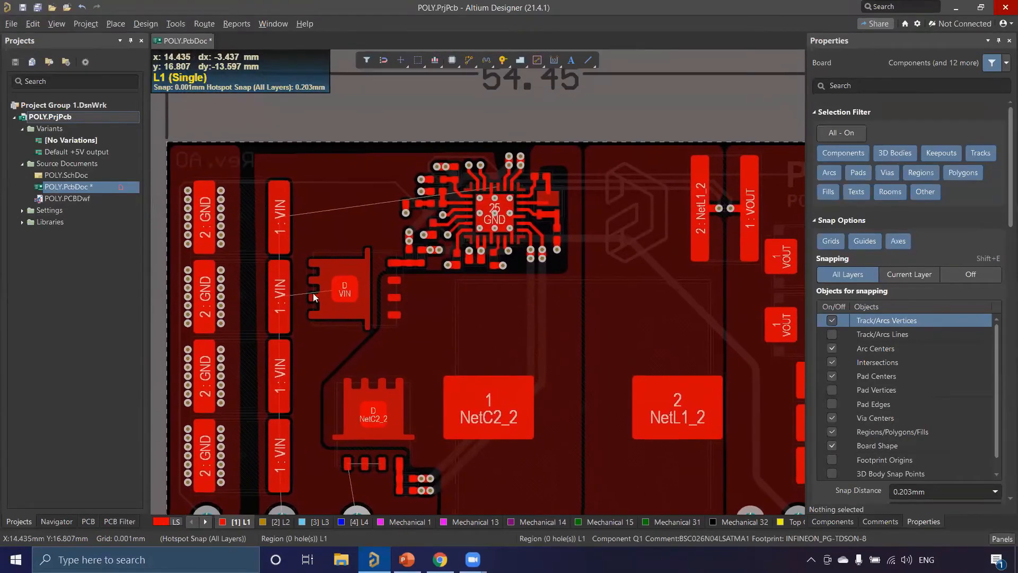
{"action": "scroll", "coordinate": [299, 281], "scroll_direction": "up", "scroll_amount": 1, "text": "ctrl"}
{"action": "left_click", "coordinate": [360, 158]}
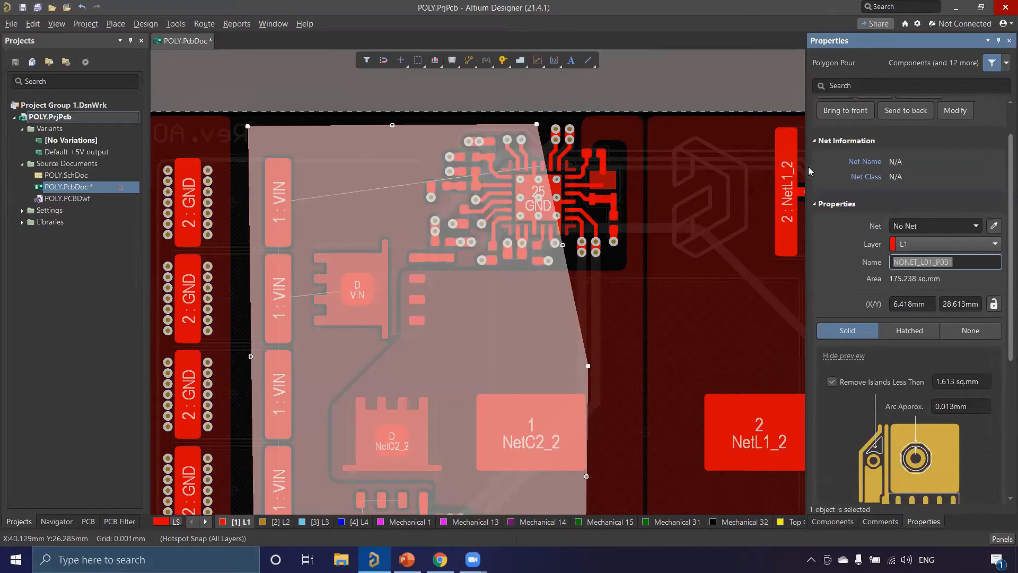
{"action": "left_click_drag", "start_coordinate": [805, 166], "coordinate": [780, 165]}
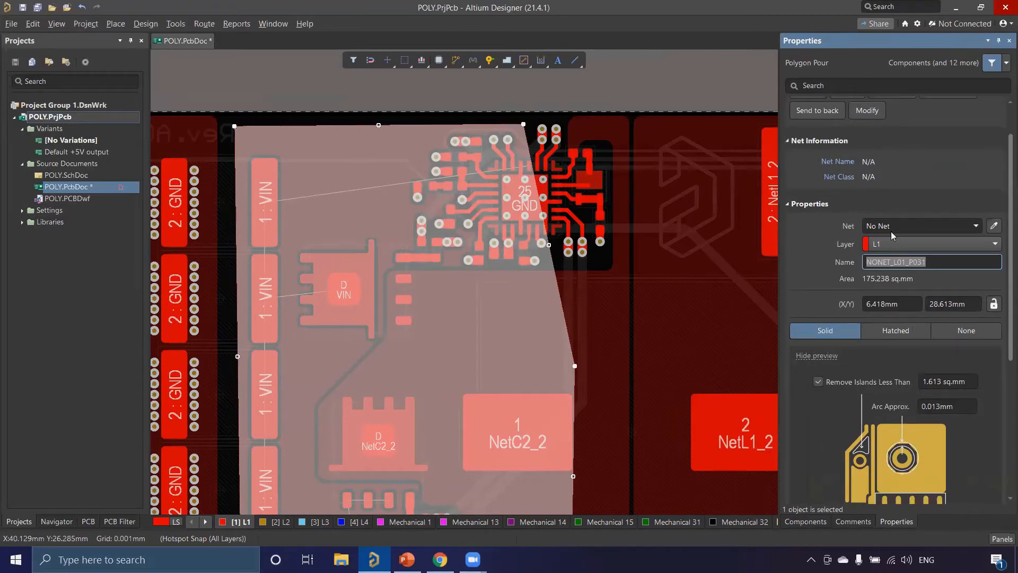
{"action": "left_click", "coordinate": [976, 226]}
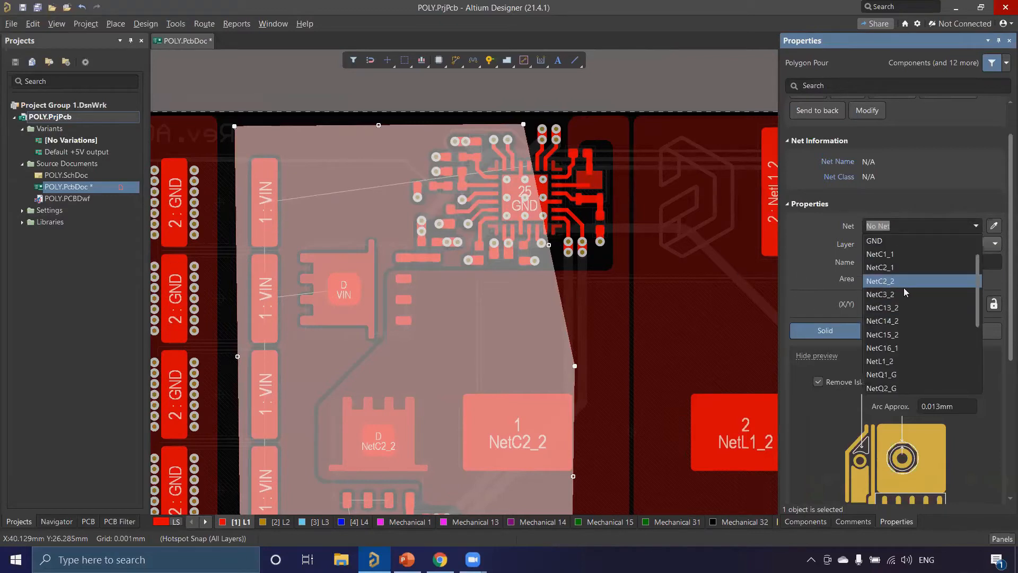
{"action": "scroll", "coordinate": [904, 319], "scroll_direction": "down", "scroll_amount": 3}
{"action": "left_click", "coordinate": [872, 360]}
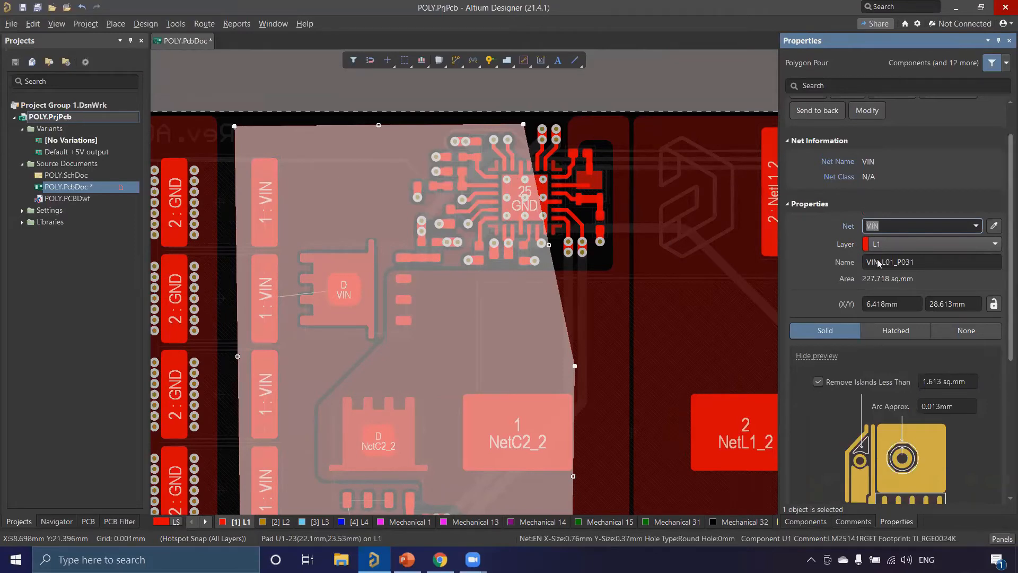
- Try the Hatched and None fill modes on the VIN polygon, and return it to Solid
{"action": "scroll", "coordinate": [878, 264], "scroll_direction": "down", "scroll_amount": 3}
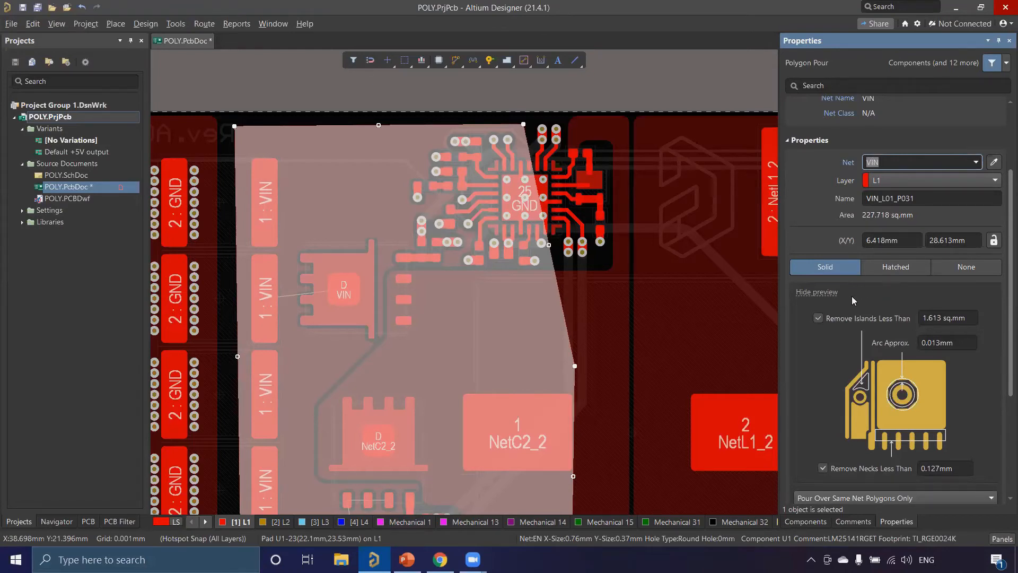
{"action": "scroll", "coordinate": [851, 297], "scroll_direction": "down", "scroll_amount": 3}
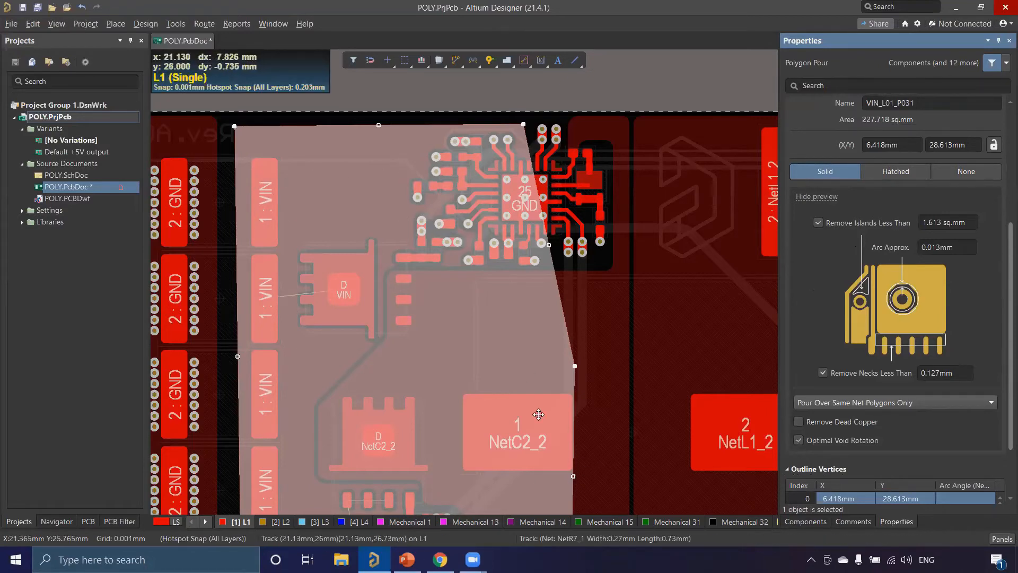
{"action": "left_click", "coordinate": [895, 172]}
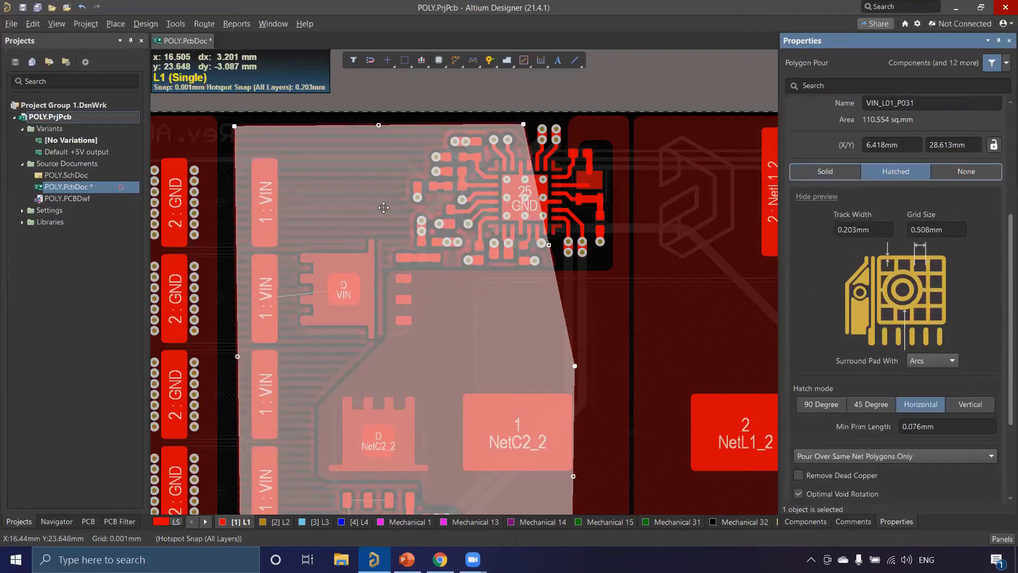
{"action": "scroll", "coordinate": [564, 392], "scroll_direction": "up", "scroll_amount": 3, "text": "ctrl"}
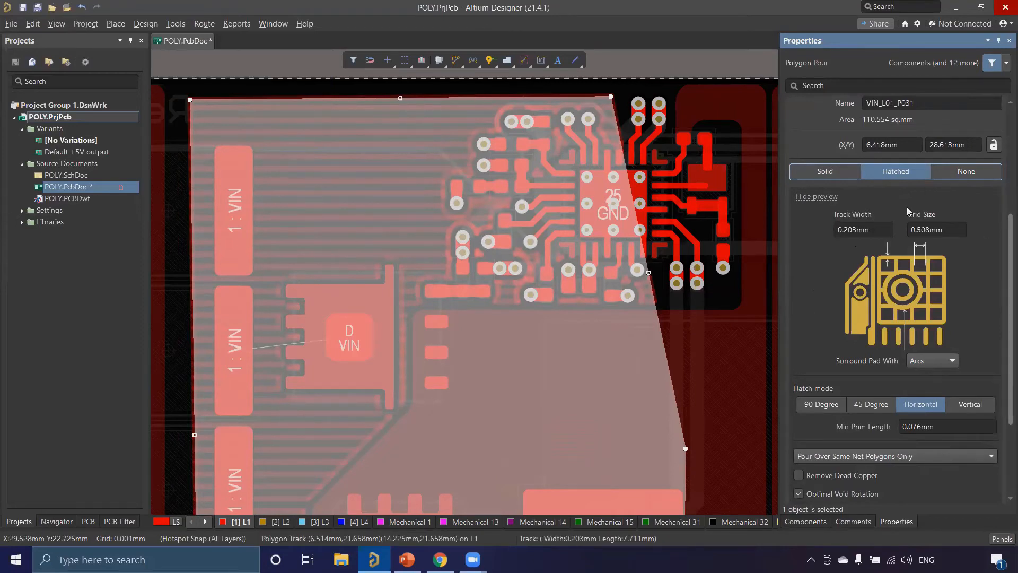
{"action": "left_click", "coordinate": [955, 173]}
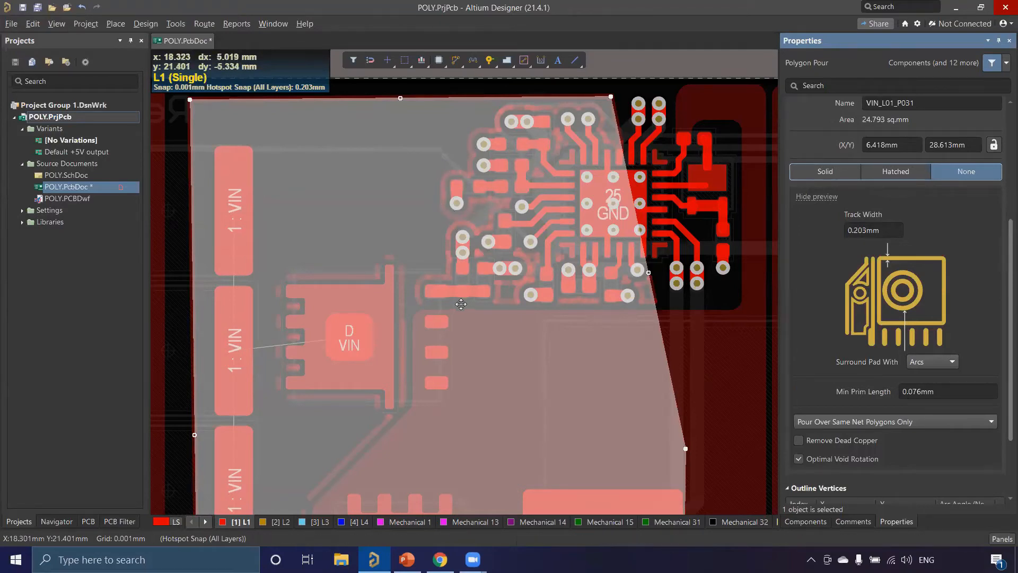
{"action": "left_click", "coordinate": [840, 174]}
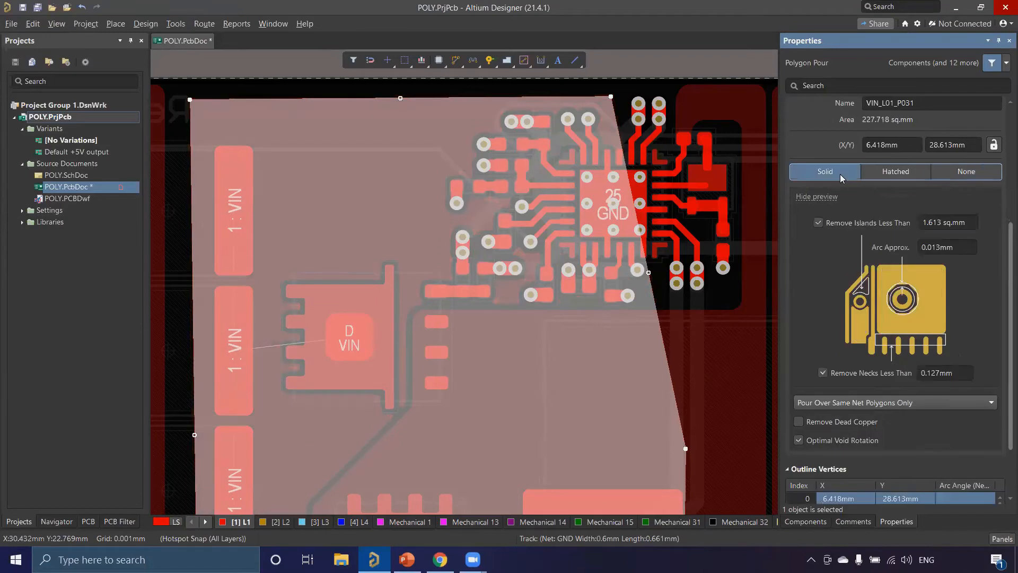
- Set the VIN polygon to Pour Over All Same Net Objects
{"action": "scroll", "coordinate": [875, 208], "scroll_direction": "down", "scroll_amount": 3}
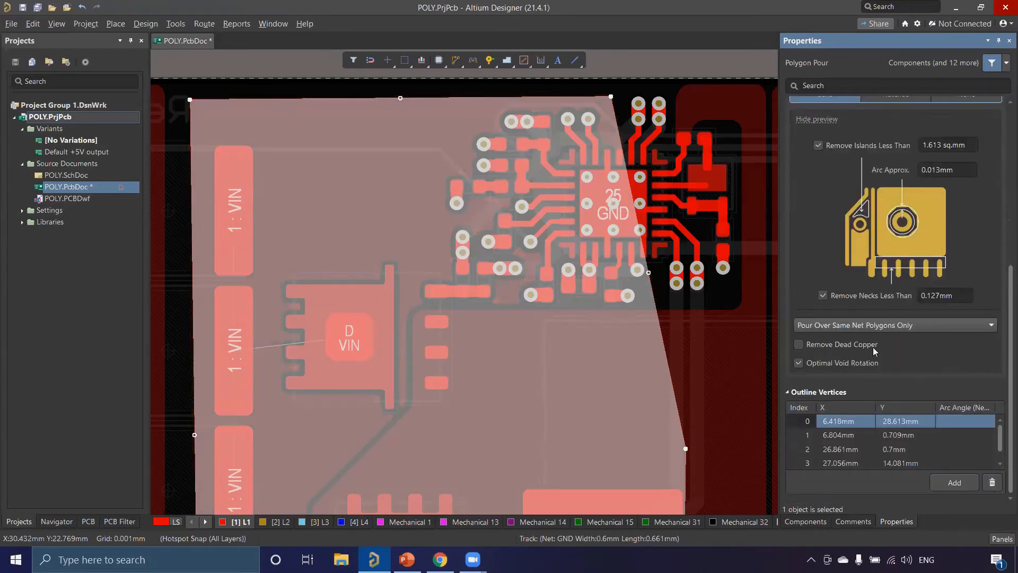
{"action": "left_click", "coordinate": [919, 324]}
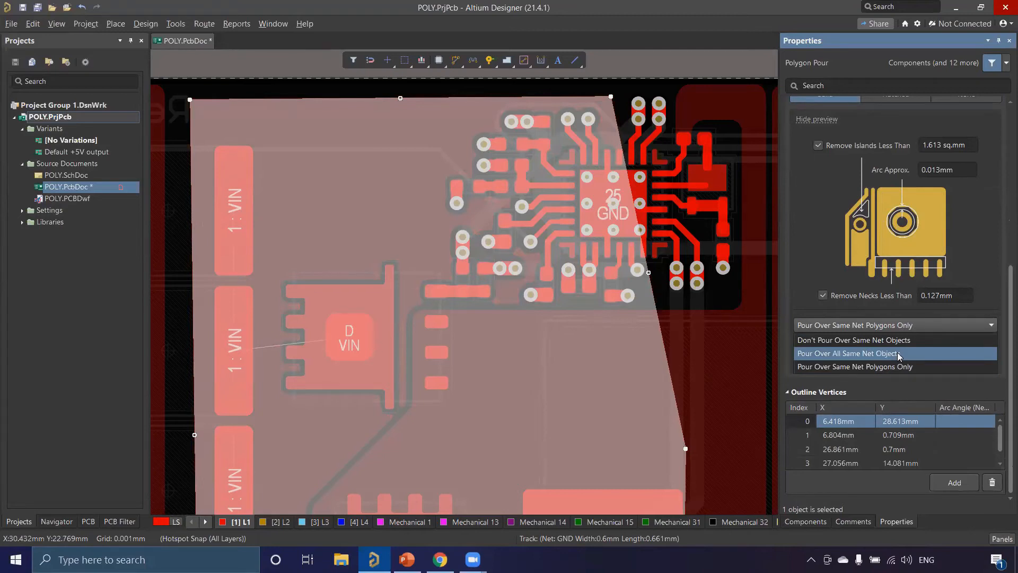
{"action": "left_click", "coordinate": [897, 352]}
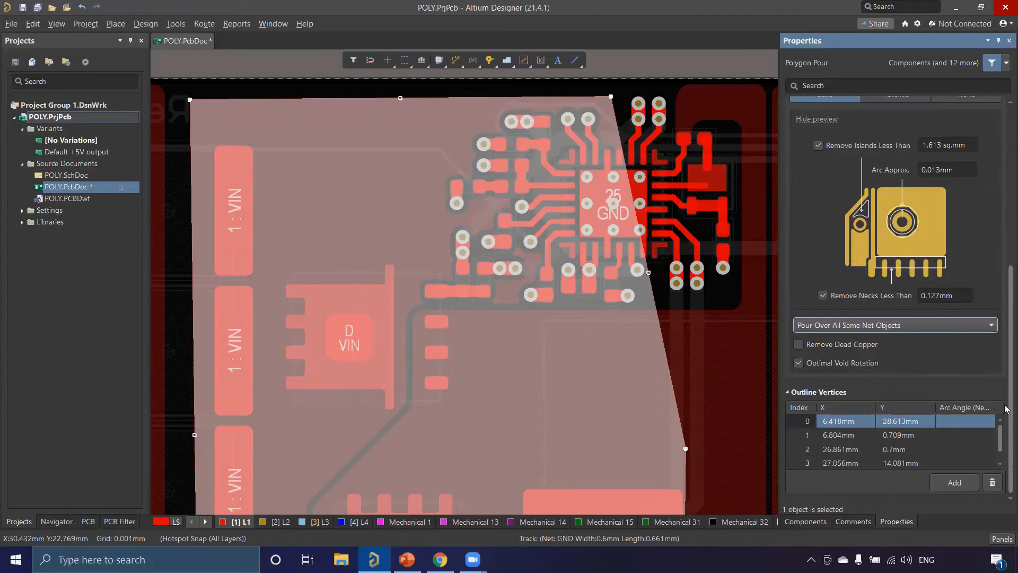
{"action": "scroll", "coordinate": [818, 343], "scroll_direction": "up", "scroll_amount": 1}
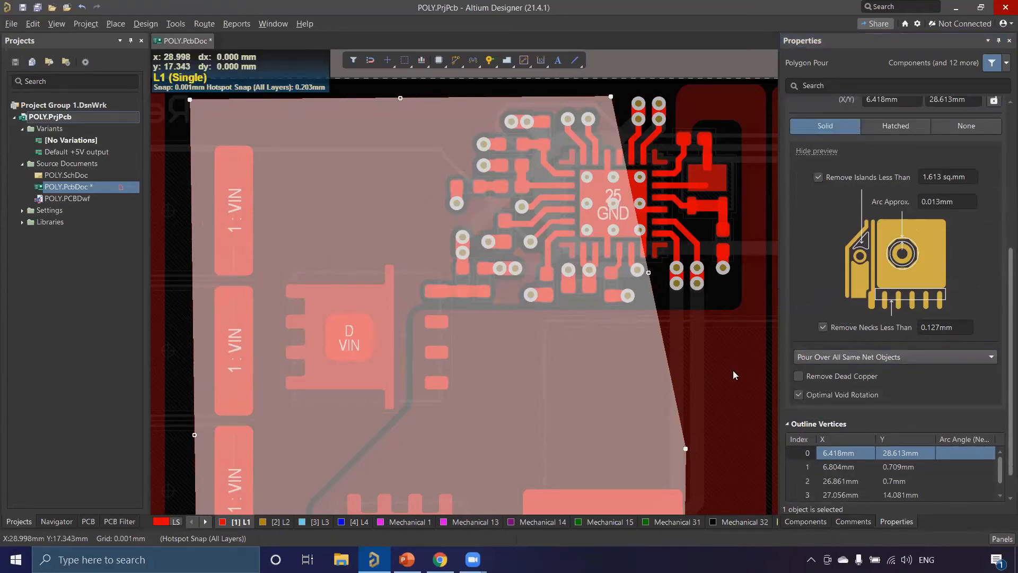
- Examine the VIN pour's copper between the controller chip's small components and the transistor pads, with the polygon selected and deselected
{"action": "left_click", "coordinate": [705, 387]}
{"action": "left_click", "coordinate": [423, 201]}
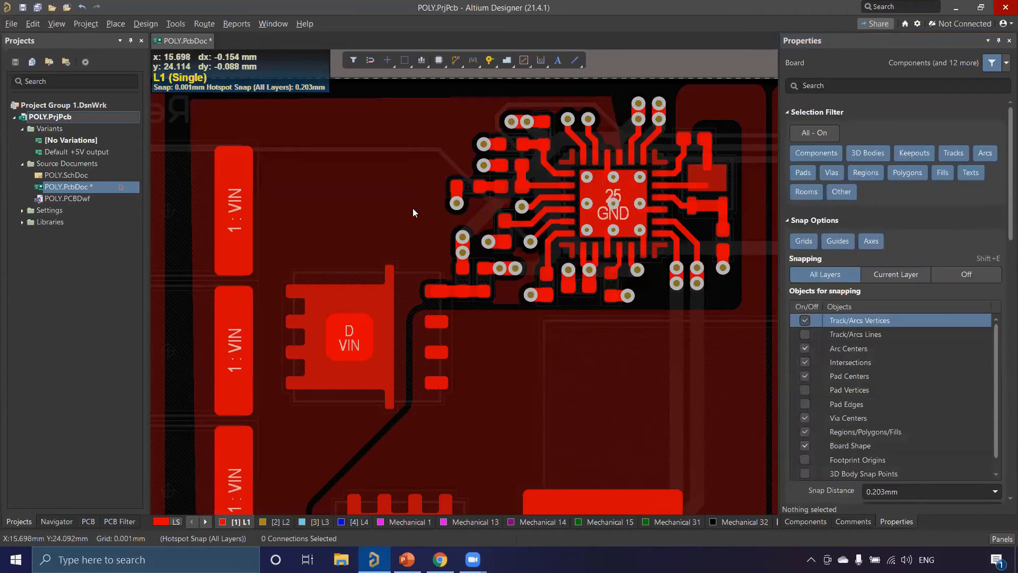
{"action": "scroll", "coordinate": [535, 250], "scroll_direction": "down", "scroll_amount": 2, "text": "ctrl"}
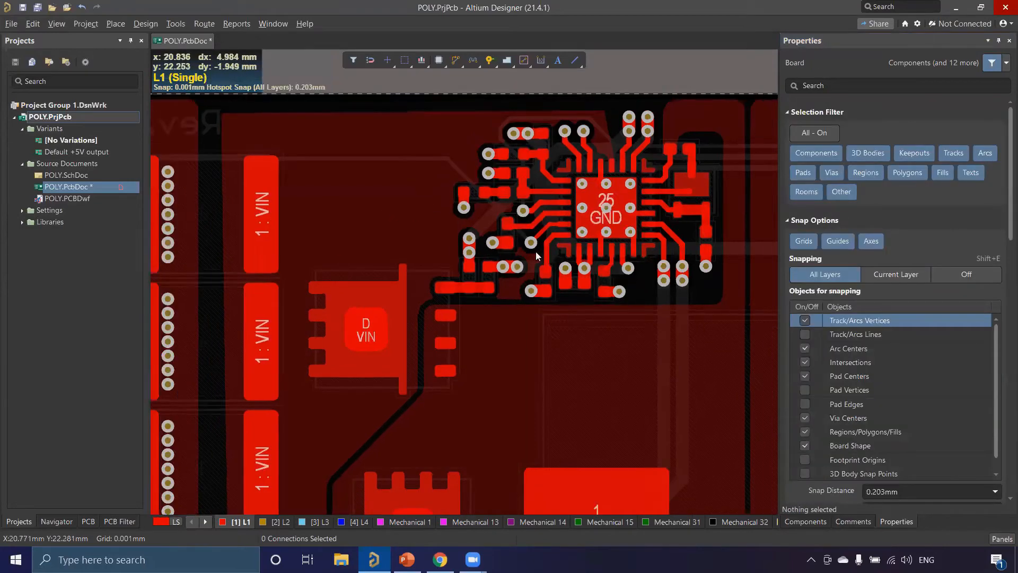
{"action": "left_click", "coordinate": [422, 278]}
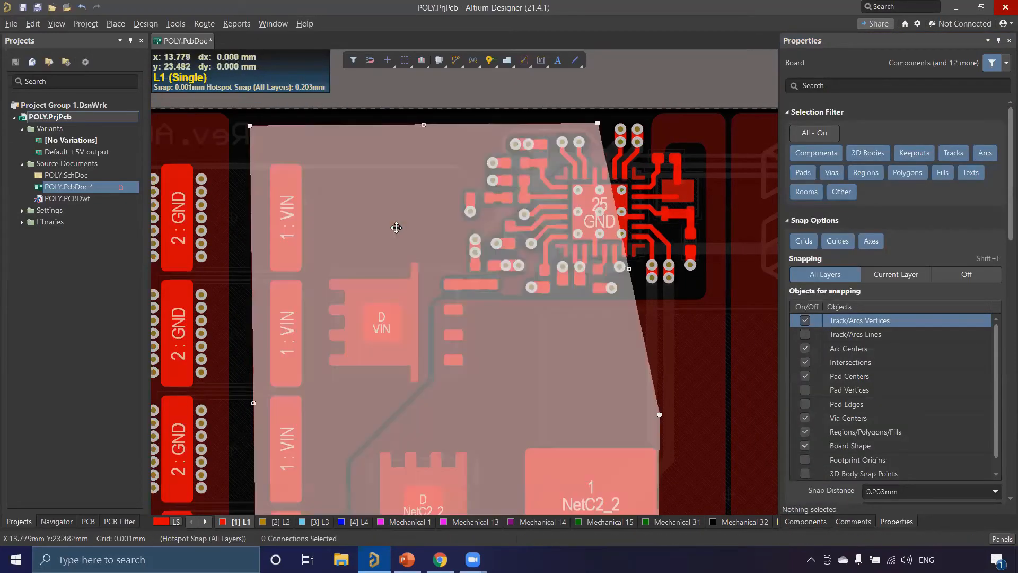
{"action": "scroll", "coordinate": [487, 259], "scroll_direction": "up", "scroll_amount": 1, "text": "ctrl"}
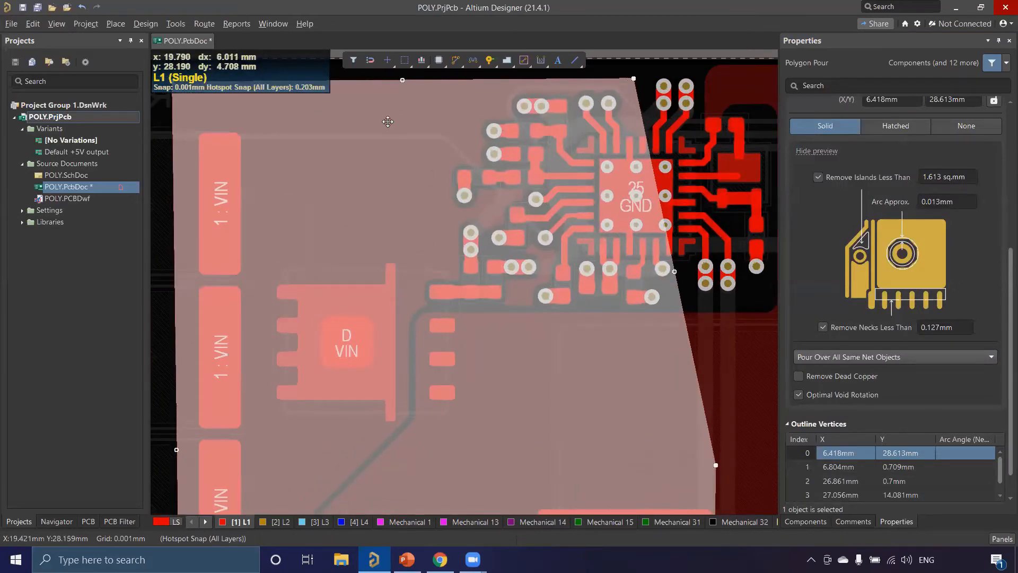
{"action": "scroll", "coordinate": [487, 358], "scroll_direction": "down", "scroll_amount": 3, "text": "ctrl"}
{"action": "scroll", "coordinate": [487, 358], "scroll_direction": "down", "scroll_amount": 3}
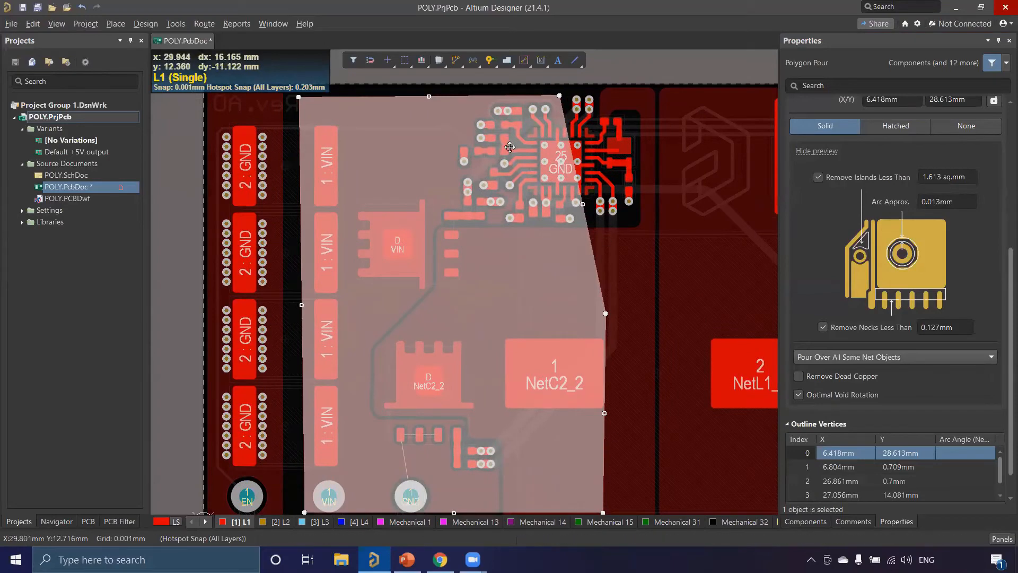
{"action": "left_click", "coordinate": [631, 246]}
{"action": "left_click", "coordinate": [621, 68]}
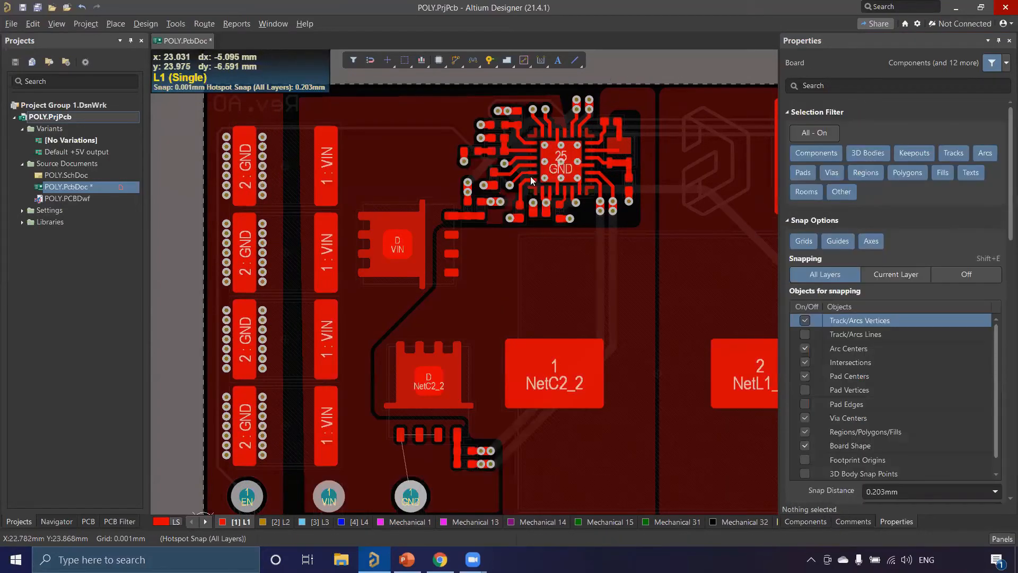
{"action": "scroll", "coordinate": [484, 212], "scroll_direction": "up", "scroll_amount": 4, "text": "ctrl"}
{"action": "scroll", "coordinate": [433, 176], "scroll_direction": "up", "scroll_amount": 4, "text": "ctrl"}
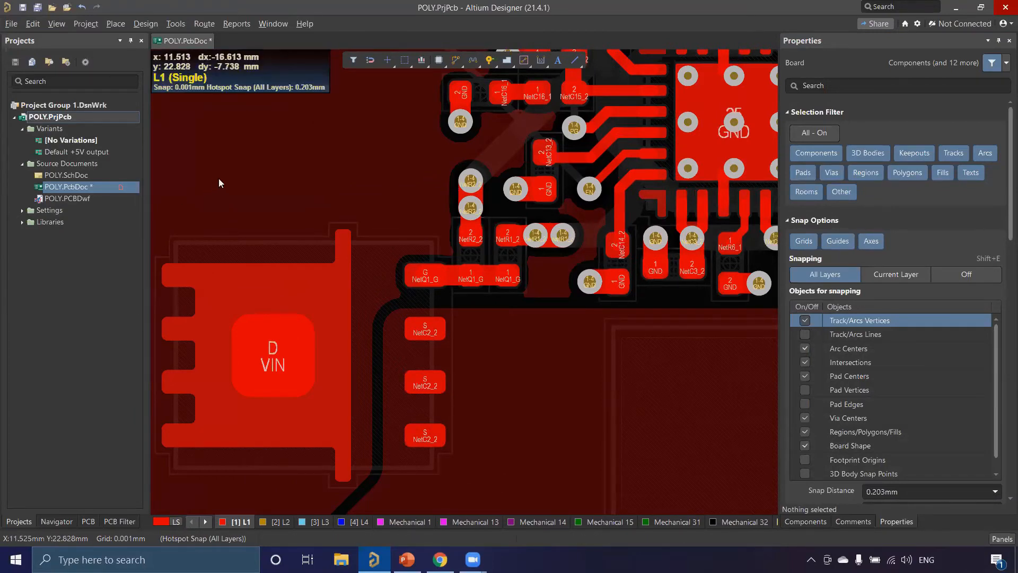
{"action": "scroll", "coordinate": [341, 164], "scroll_direction": "down", "scroll_amount": 1, "text": "ctrl"}
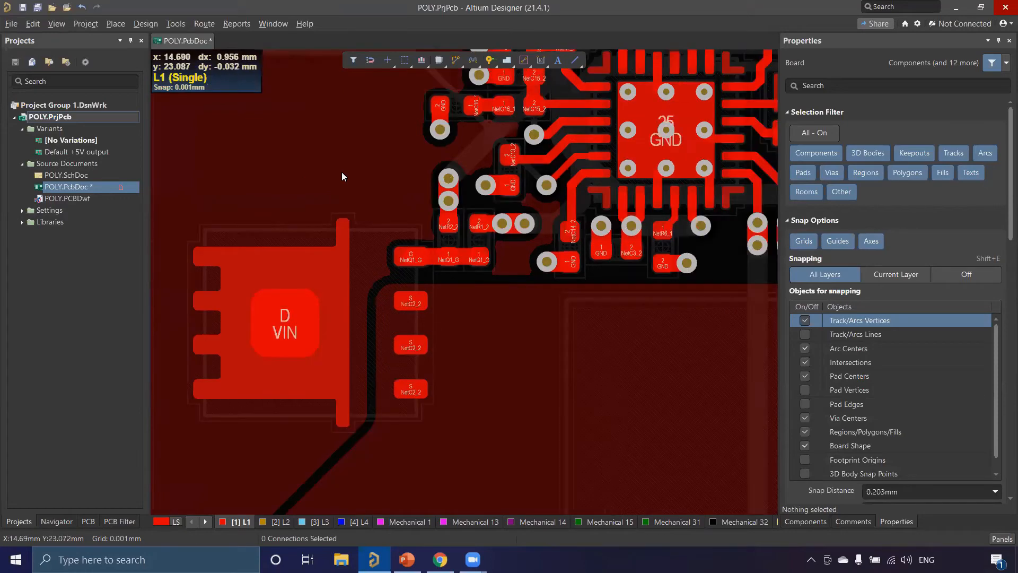
- Enable Remove Dead Copper for the VIN polygon, deselect it and inspect the copper around the controller chip
{"action": "left_click", "coordinate": [344, 161]}
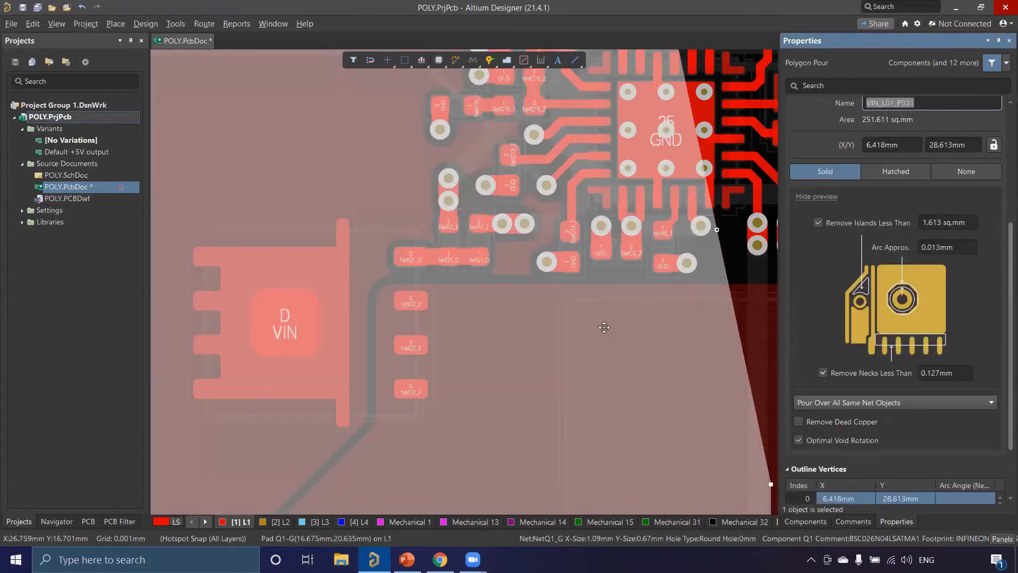
{"action": "scroll", "coordinate": [604, 327], "scroll_direction": "up", "scroll_amount": 1, "text": "ctrl"}
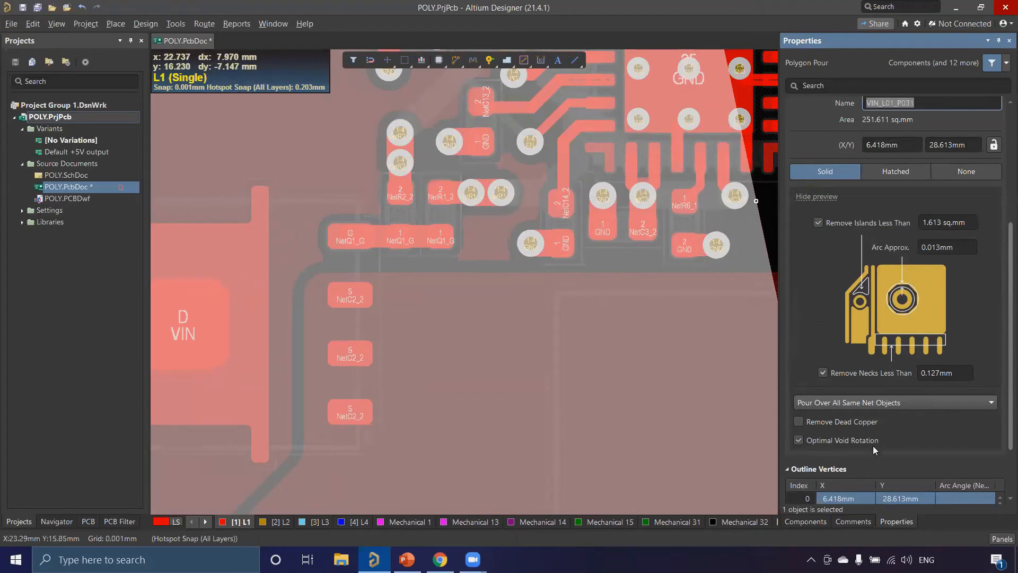
{"action": "left_click", "coordinate": [798, 422]}
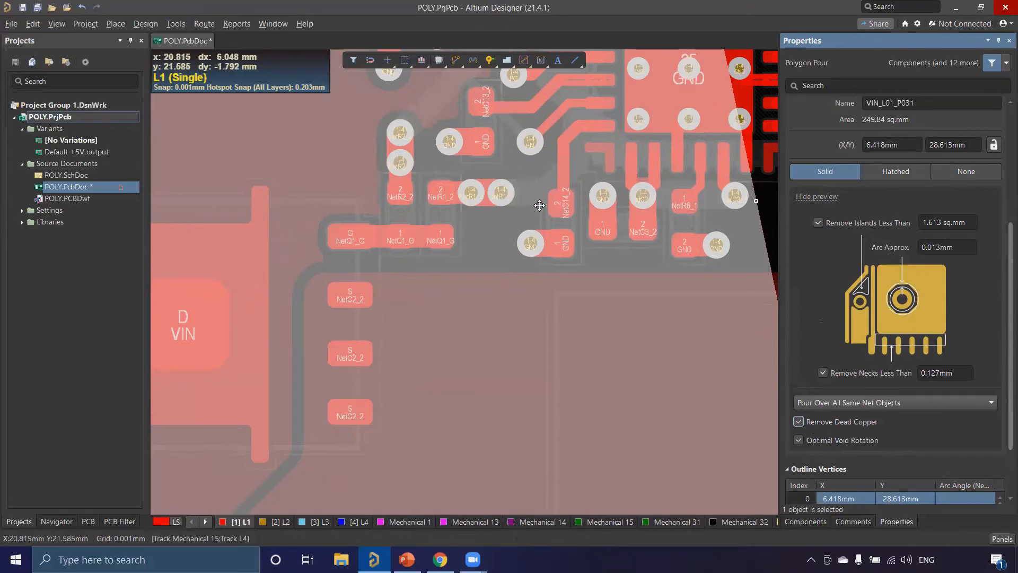
{"action": "scroll", "coordinate": [470, 266], "scroll_direction": "down", "scroll_amount": 5, "text": "ctrl"}
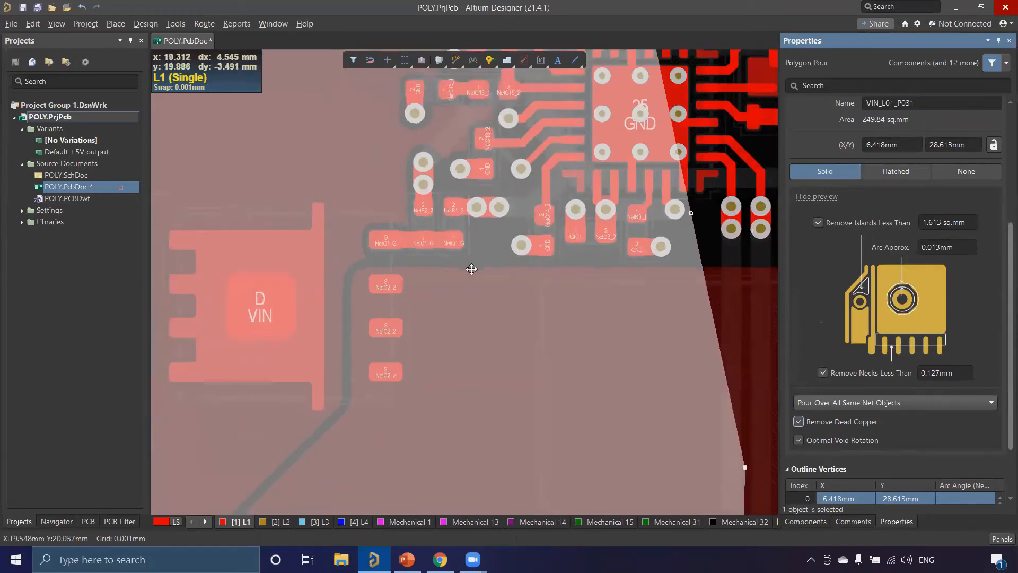
{"action": "right_click_drag", "start_coordinate": [471, 265], "coordinate": [447, 371]}
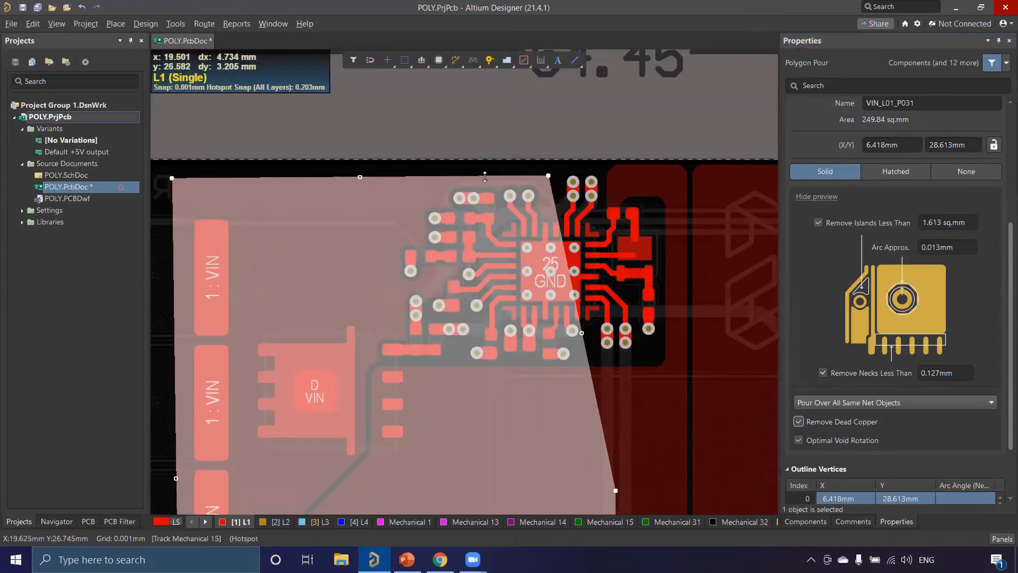
{"action": "left_click", "coordinate": [560, 135]}
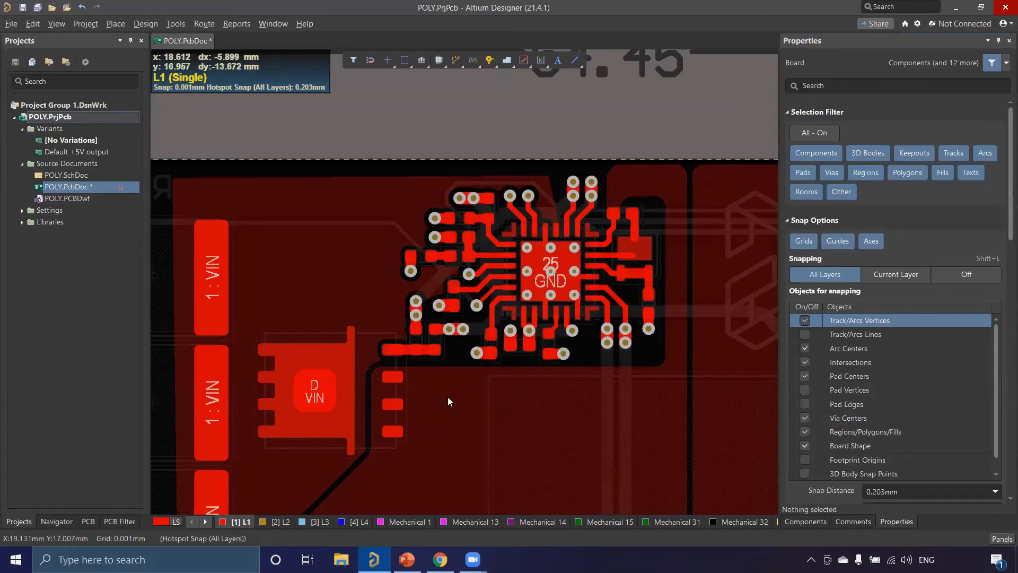
{"action": "scroll", "coordinate": [356, 271], "scroll_direction": "up", "scroll_amount": 1, "text": "ctrl"}
{"action": "scroll", "coordinate": [363, 268], "scroll_direction": "up", "scroll_amount": 3, "text": "ctrl"}
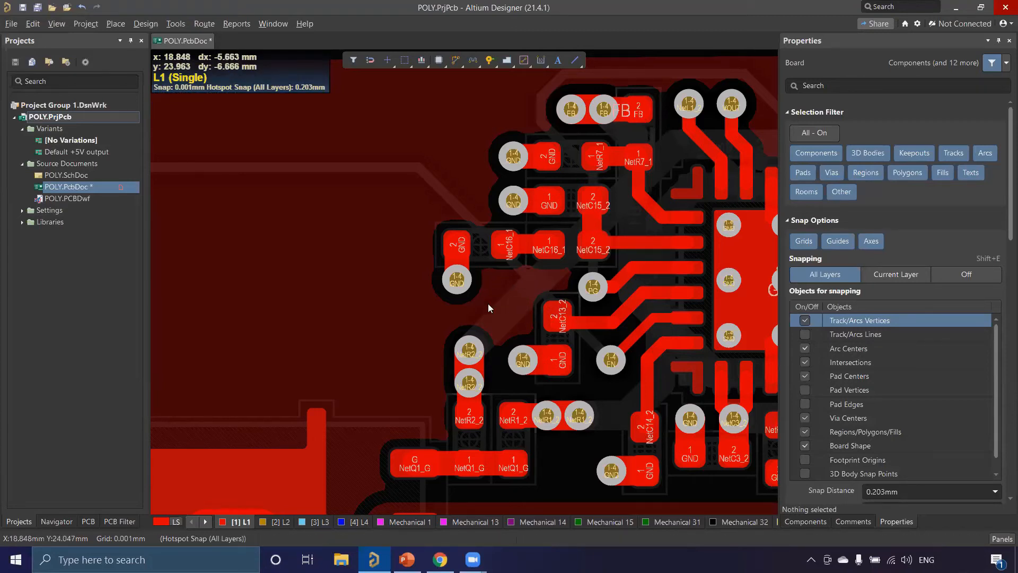
{"action": "scroll", "coordinate": [326, 253], "scroll_direction": "down", "scroll_amount": 1, "text": "ctrl"}
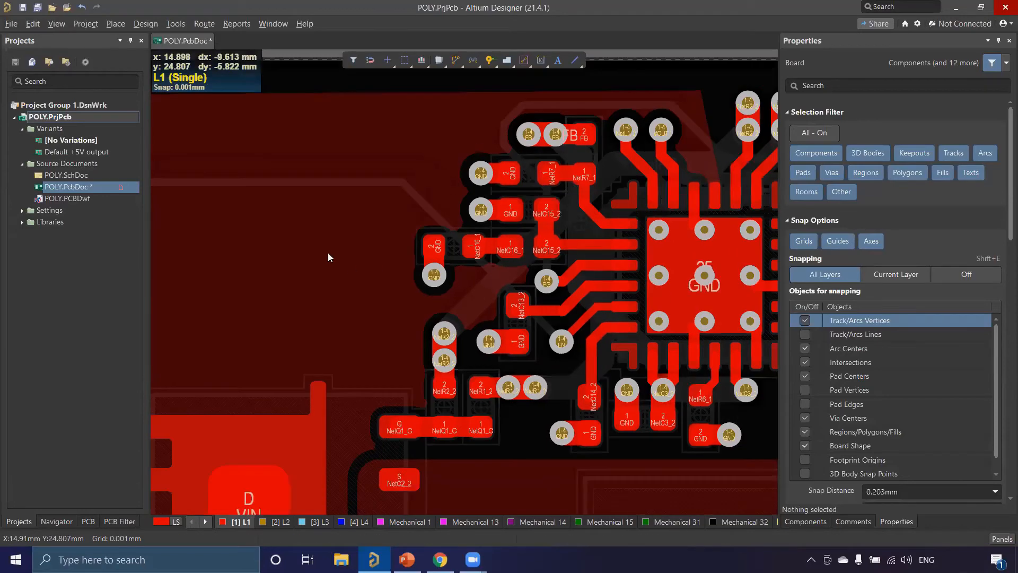
{"action": "scroll", "coordinate": [328, 252], "scroll_direction": "down", "scroll_amount": 3, "text": "ctrl"}
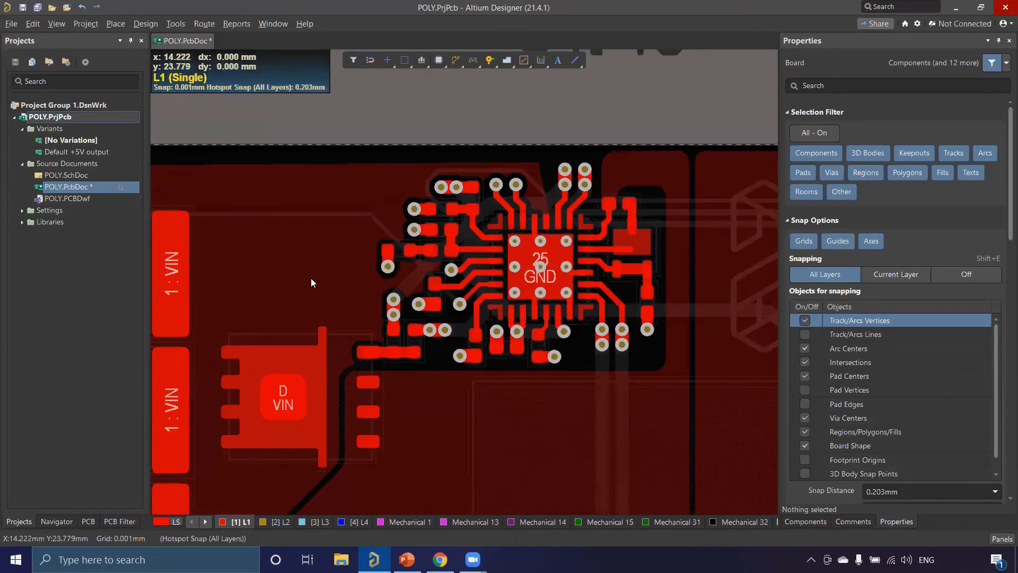
- Move the VIN polygon's slanted edge about 8 mm inward, away from the controller chip's components, and deselect the polygon
{"action": "left_click", "coordinate": [312, 279]}
{"action": "scroll", "coordinate": [502, 396], "scroll_direction": "down", "scroll_amount": 1, "text": "ctrl"}
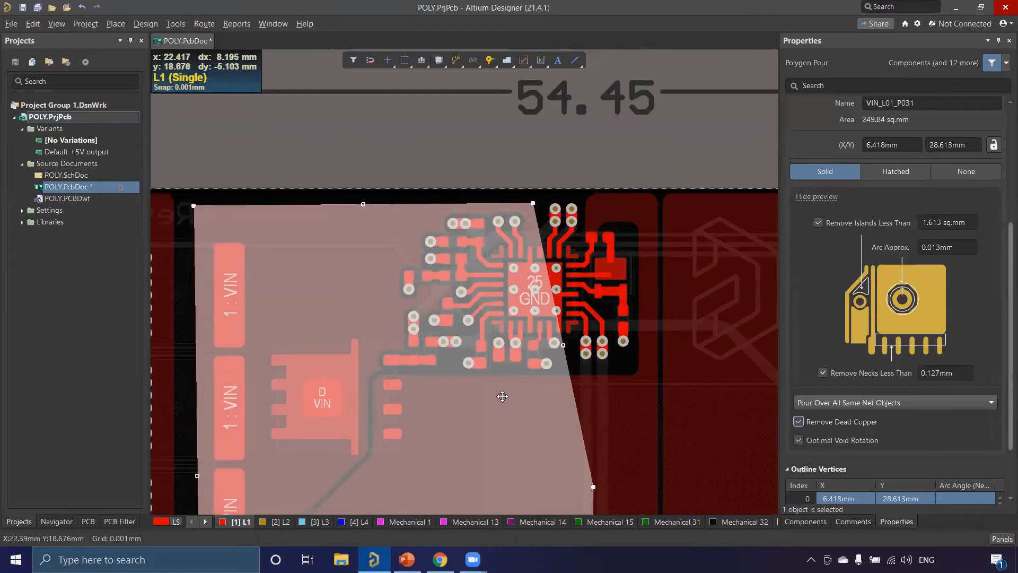
{"action": "right_click_drag", "start_coordinate": [501, 422], "coordinate": [555, 311]}
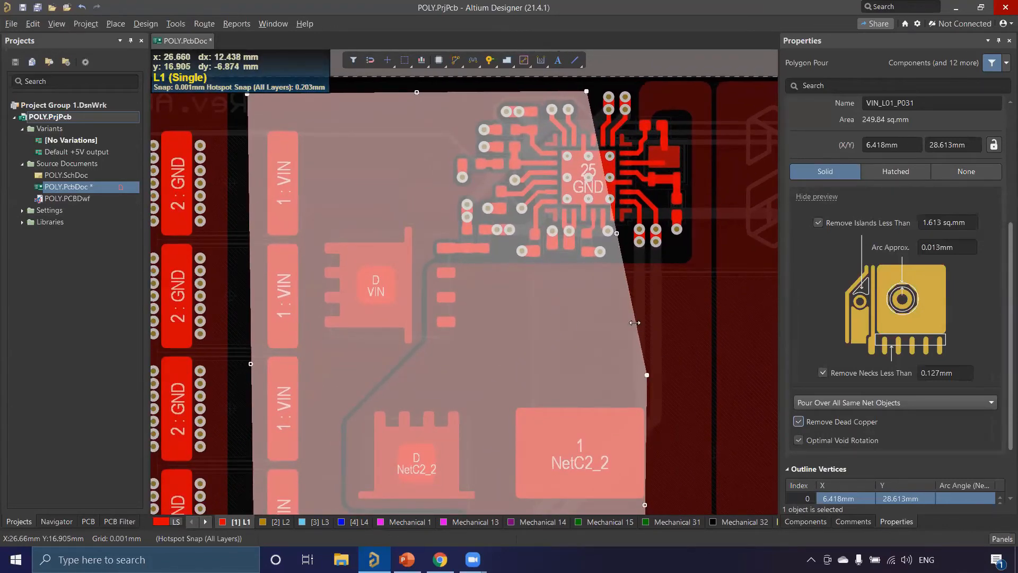
{"action": "left_click_drag", "start_coordinate": [635, 322], "coordinate": [480, 312]}
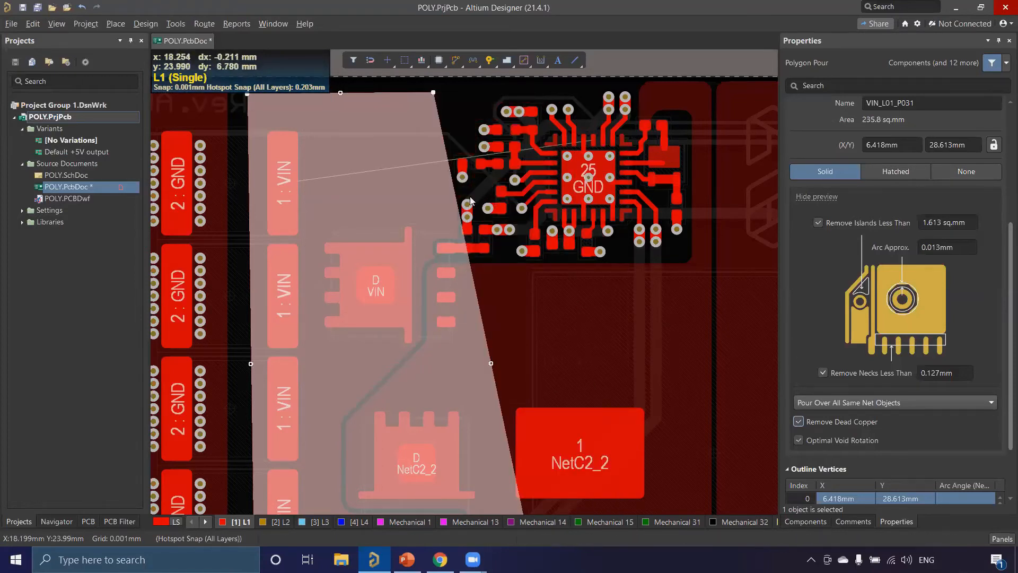
{"action": "scroll", "coordinate": [486, 197], "scroll_direction": "up", "scroll_amount": 1, "text": "ctrl"}
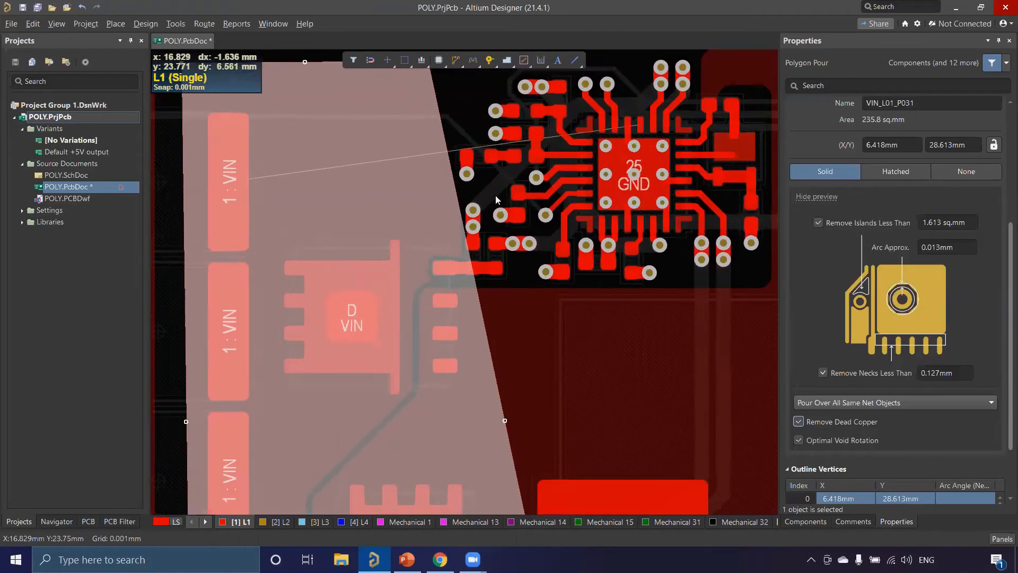
{"action": "scroll", "coordinate": [464, 210], "scroll_direction": "up", "scroll_amount": 1, "text": "ctrl"}
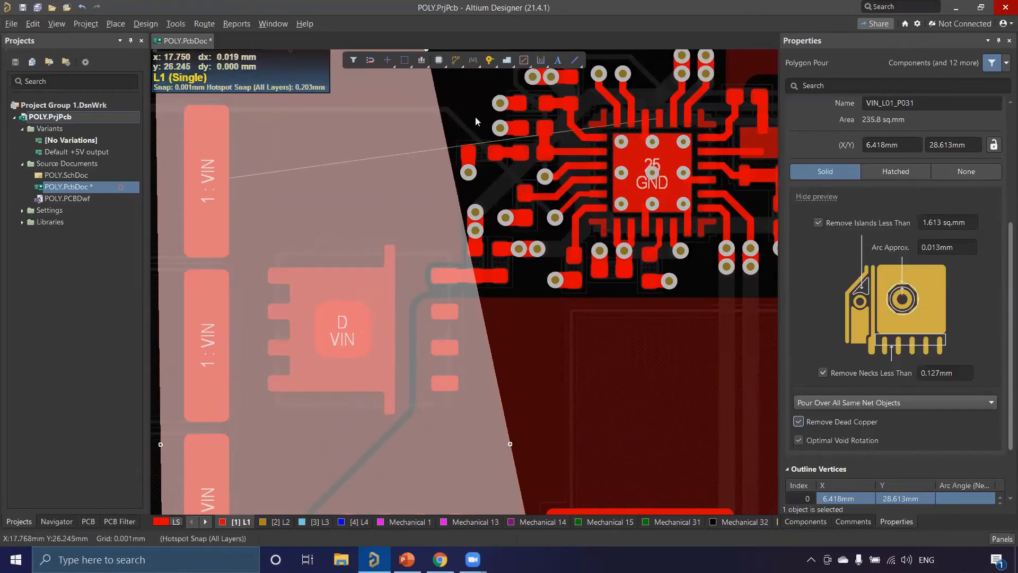
{"action": "left_click", "coordinate": [459, 186]}
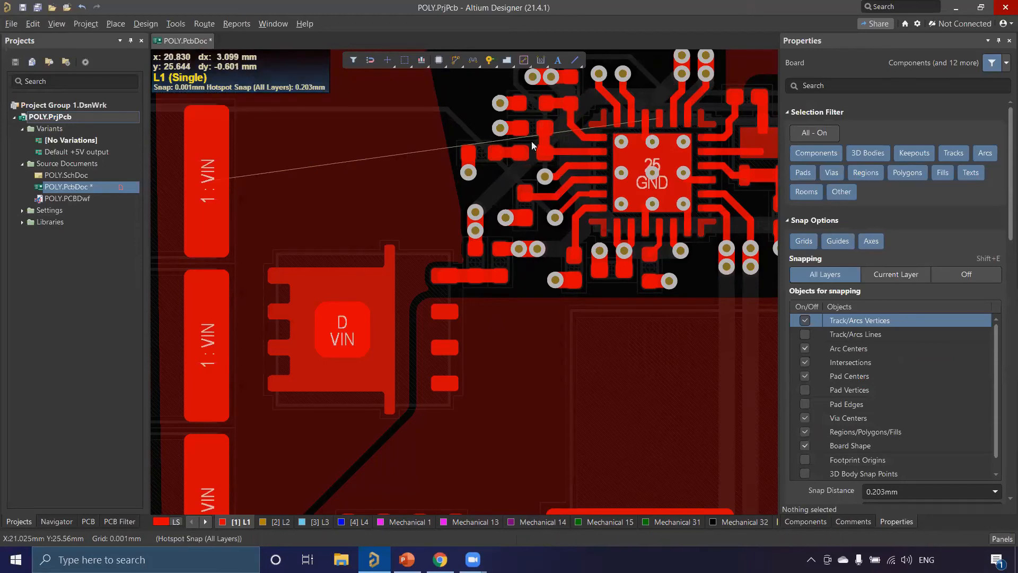
- Modify the VIN polygon's border with a narrow arm along the board's upper edge, reaching the controller chip's pin at about (24.6, 26.3) mm
{"action": "scroll", "coordinate": [611, 171], "scroll_direction": "down", "scroll_amount": 4, "text": "ctrl"}
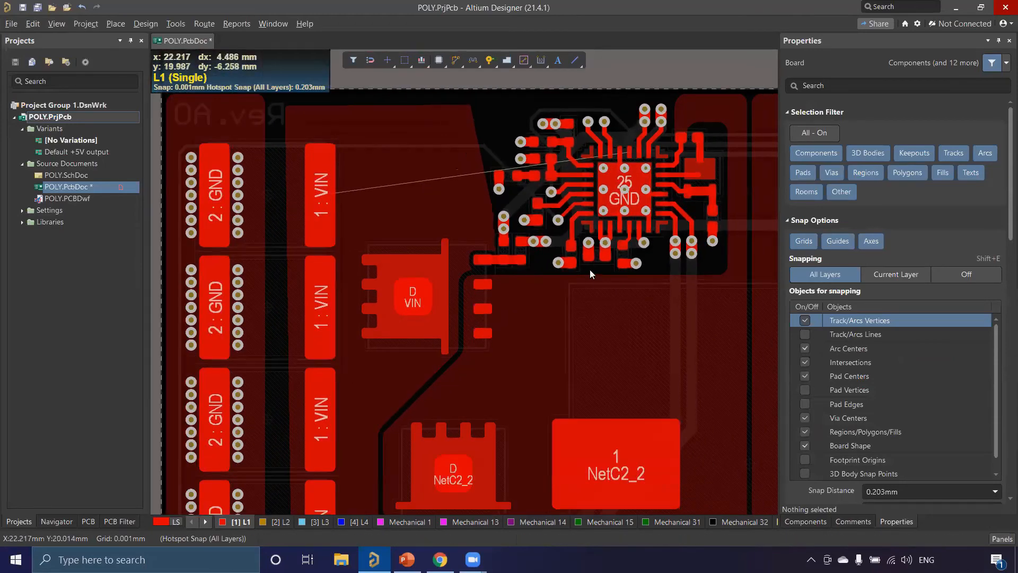
{"action": "scroll", "coordinate": [590, 269], "scroll_direction": "up", "scroll_amount": 2}
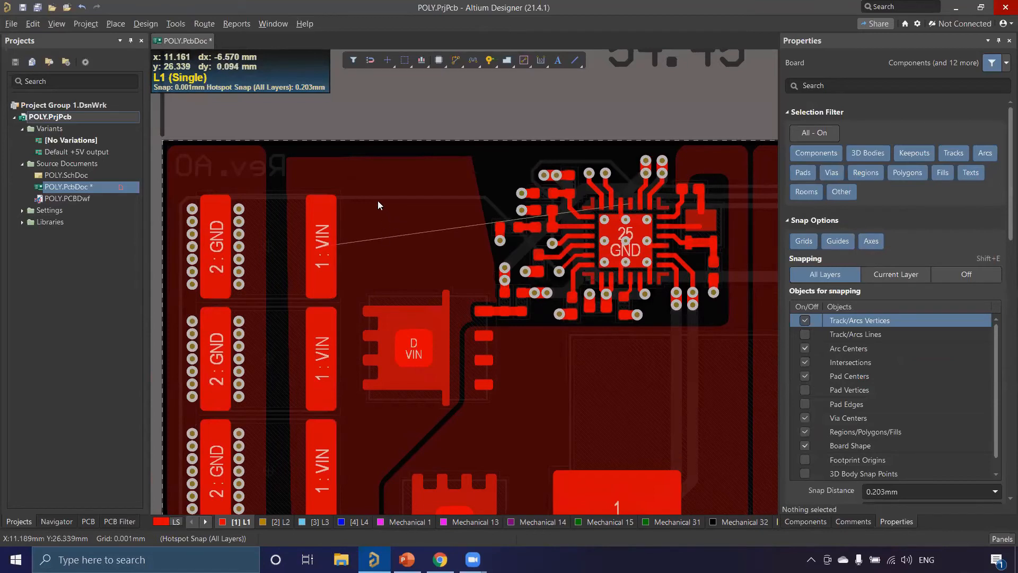
{"action": "left_click", "coordinate": [406, 216]}
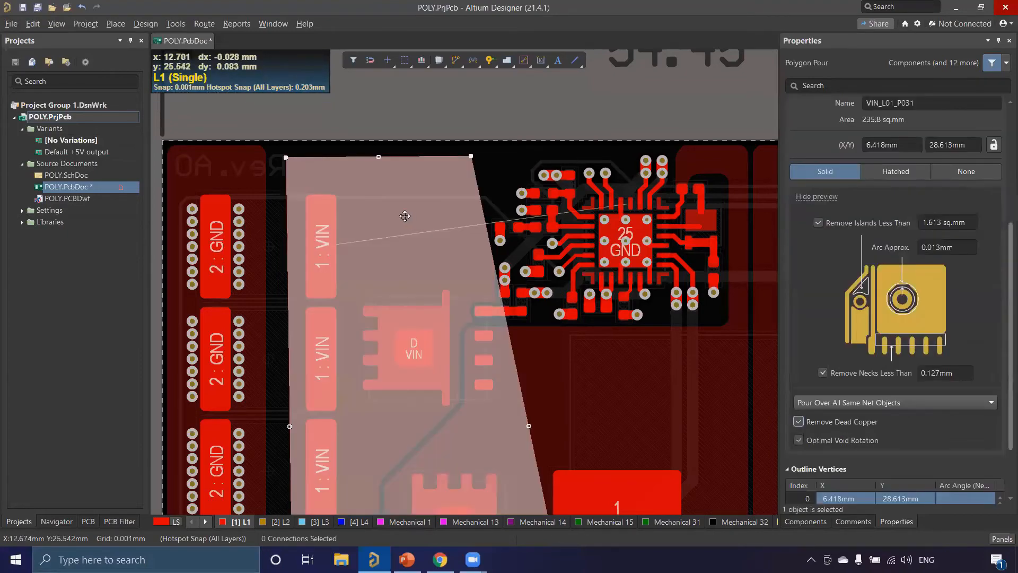
{"action": "right_click", "coordinate": [404, 216]}
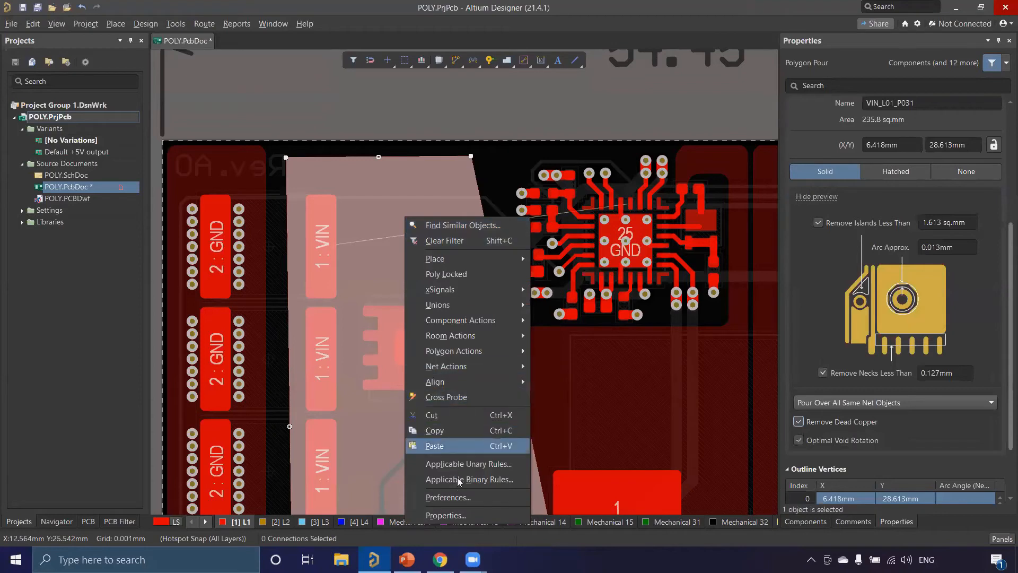
{"action": "mouse_move", "coordinate": [461, 351]}
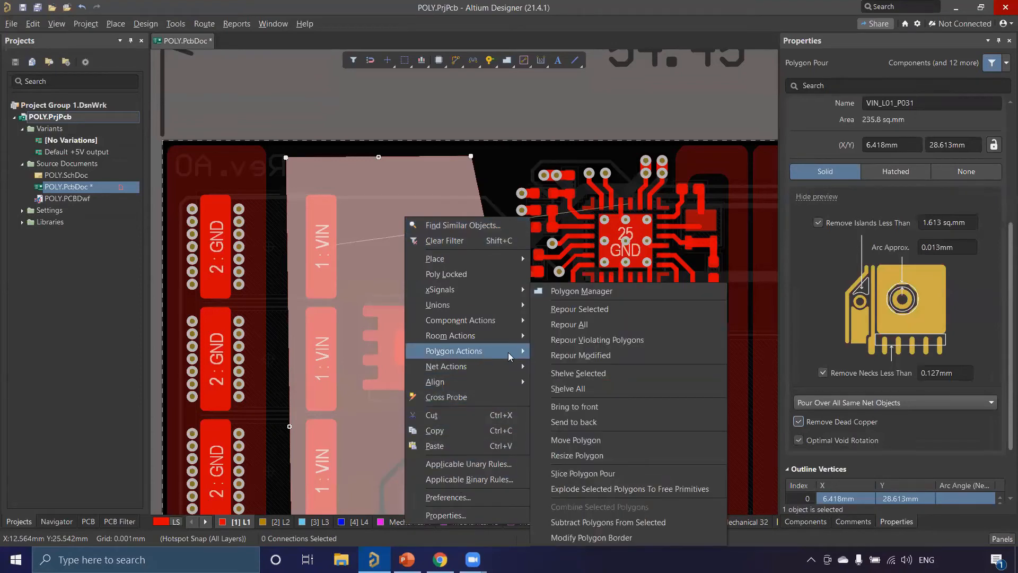
{"action": "left_click", "coordinate": [608, 538]}
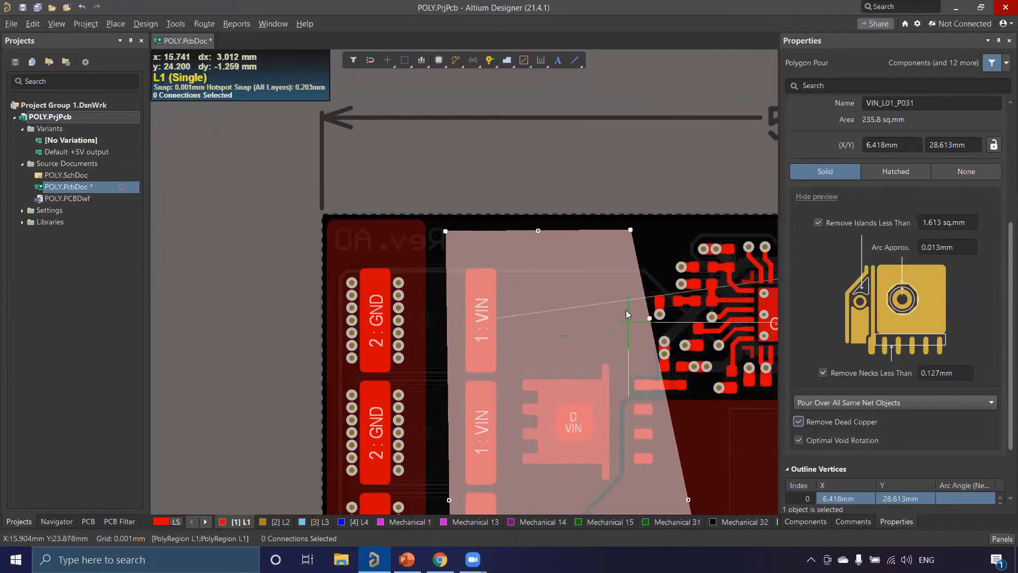
{"action": "right_click_drag", "start_coordinate": [532, 276], "coordinate": [298, 235]}
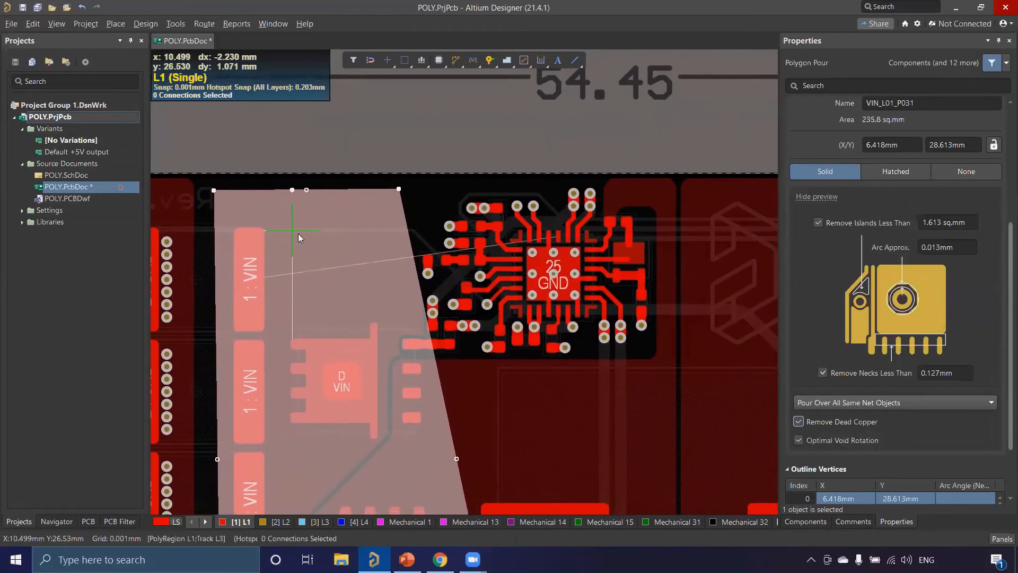
{"action": "left_click", "coordinate": [306, 190]}
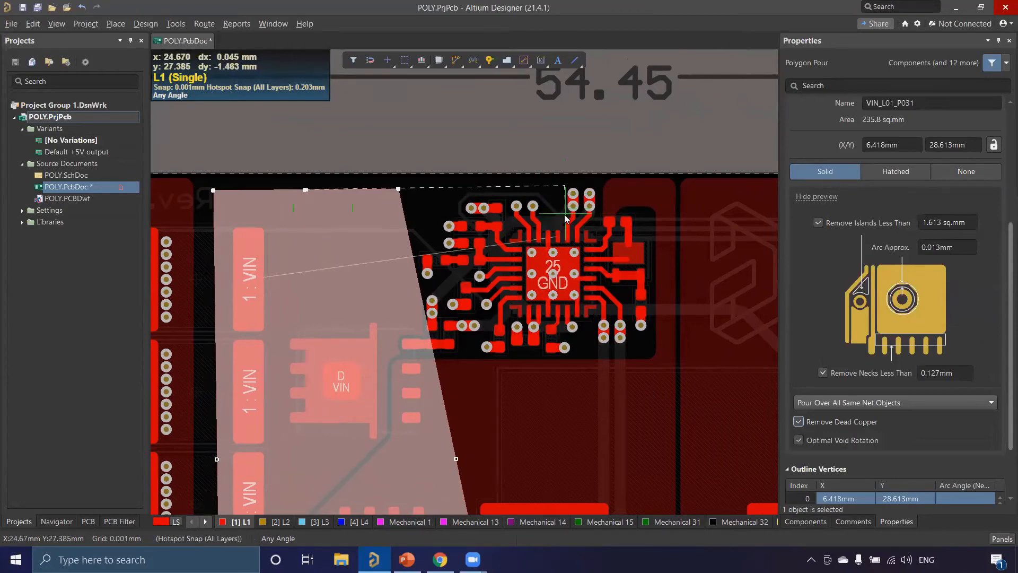
{"action": "scroll", "coordinate": [562, 239], "scroll_direction": "up", "scroll_amount": 2, "text": "ctrl"}
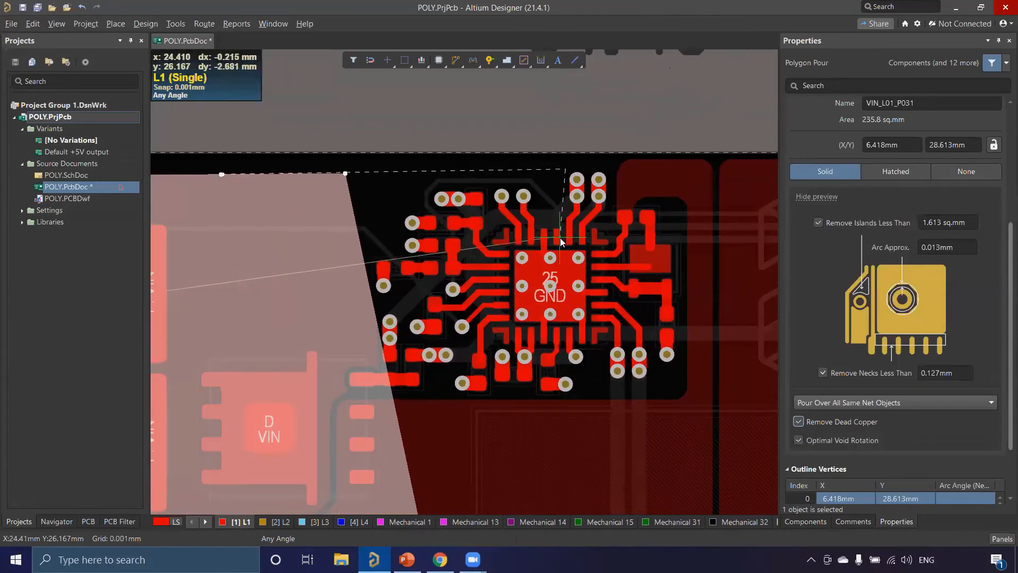
{"action": "left_click", "coordinate": [564, 233]}
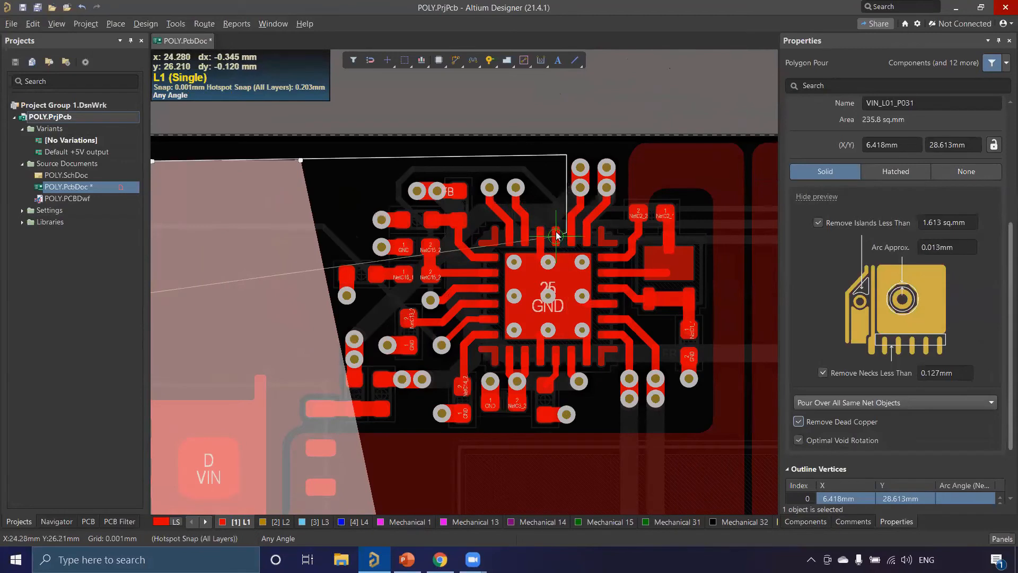
{"action": "left_click", "coordinate": [547, 176]}
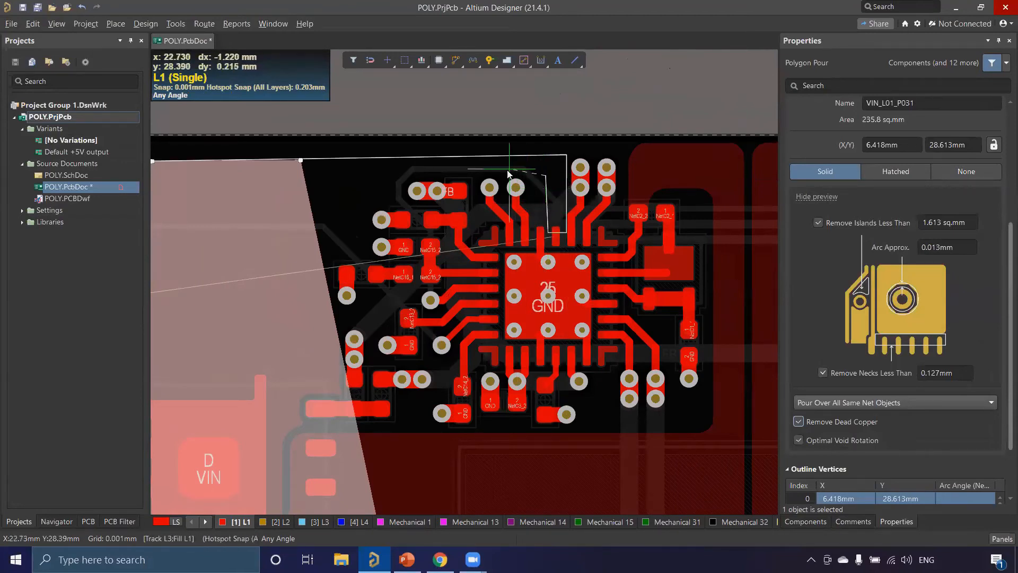
{"action": "left_click", "coordinate": [308, 186]}
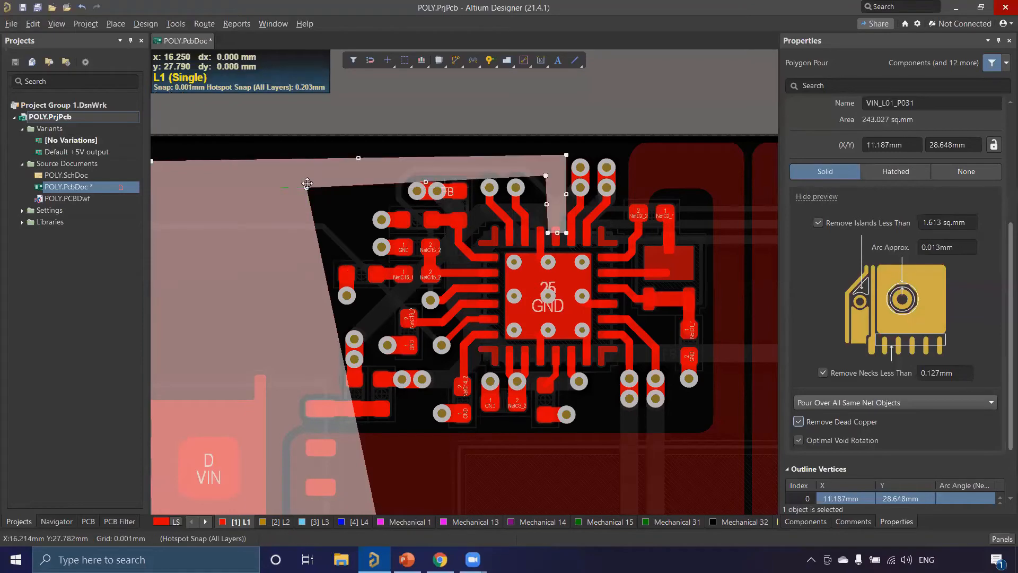
- Deselect the VIN polygon and examine how its narrow arm reaches the controller chip's VIN pin 15
{"action": "right_click", "coordinate": [307, 185]}
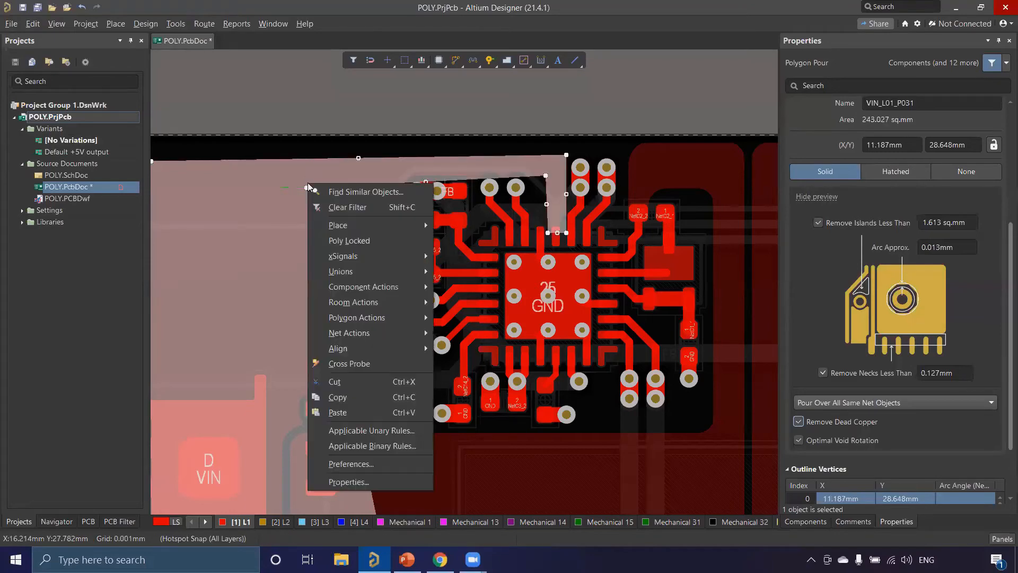
{"action": "left_click", "coordinate": [459, 90]}
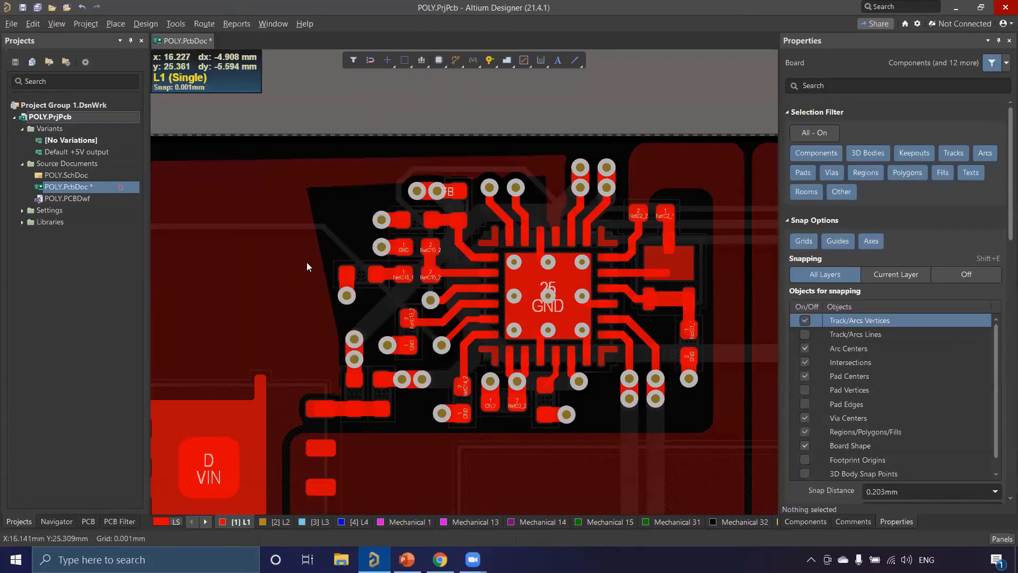
{"action": "scroll", "coordinate": [307, 262], "scroll_direction": "down", "scroll_amount": 2, "text": "ctrl"}
{"action": "right_click_drag", "start_coordinate": [292, 267], "coordinate": [442, 265]}
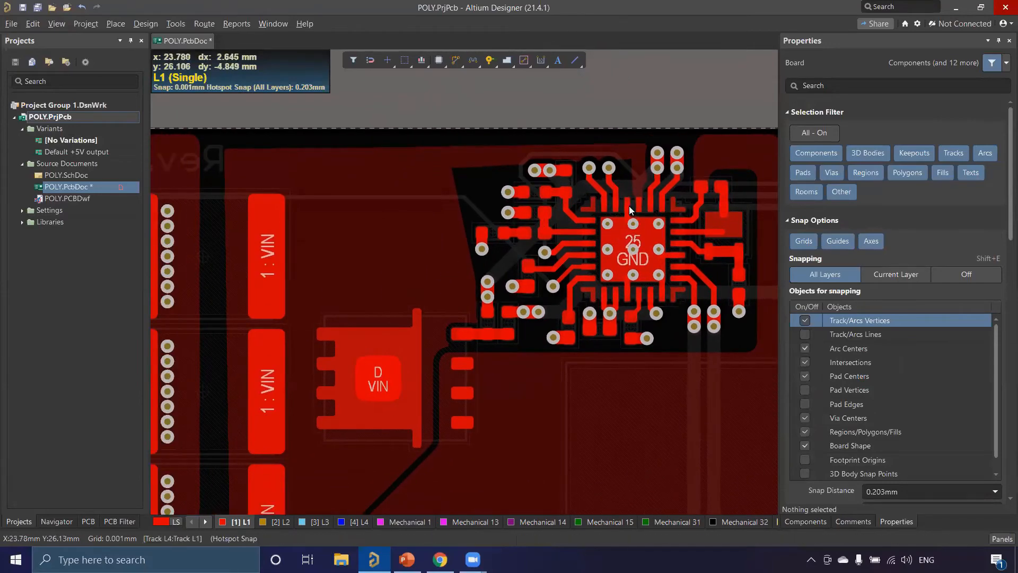
{"action": "scroll", "coordinate": [639, 194], "scroll_direction": "up", "scroll_amount": 2, "text": "ctrl"}
{"action": "scroll", "coordinate": [638, 200], "scroll_direction": "up", "scroll_amount": 3, "text": "ctrl"}
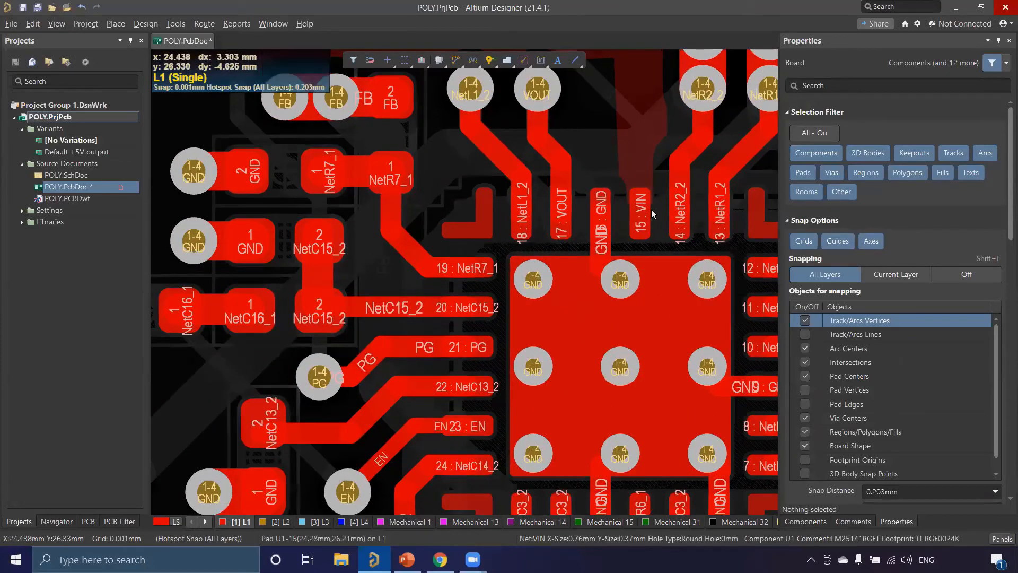
{"action": "scroll", "coordinate": [612, 215], "scroll_direction": "down", "scroll_amount": 4, "text": "ctrl"}
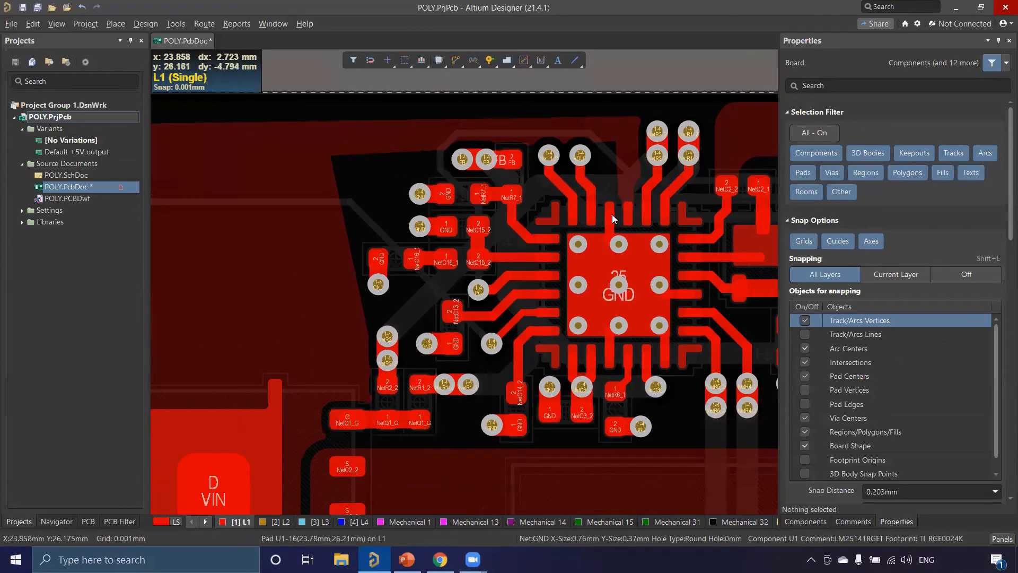
- Undo the border change that added the narrow arm to the VIN polygon
{"action": "right_click_drag", "start_coordinate": [373, 298], "coordinate": [422, 265]}
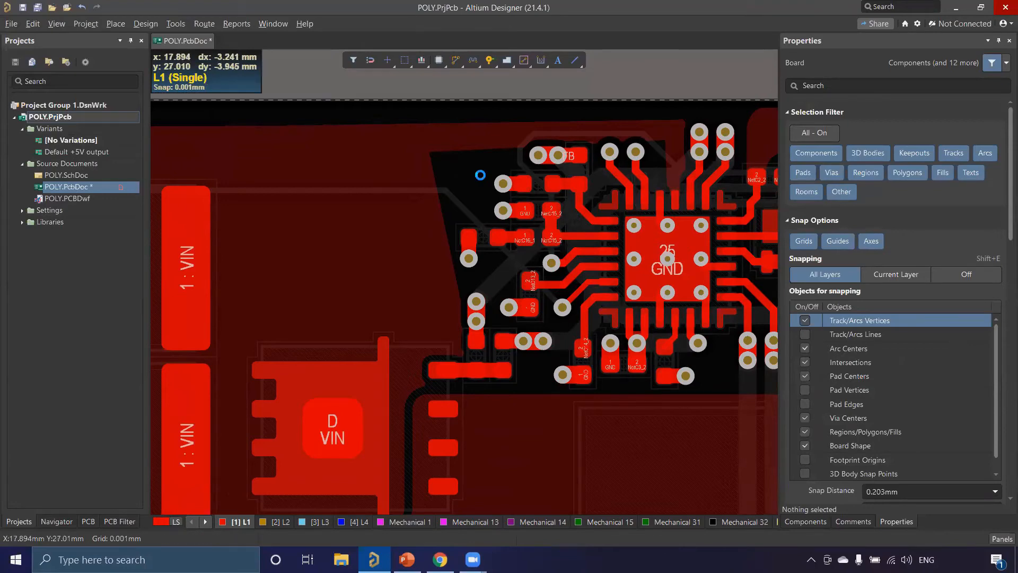
{"action": "left_click", "coordinate": [433, 174]}
{"action": "left_click", "coordinate": [475, 142]}
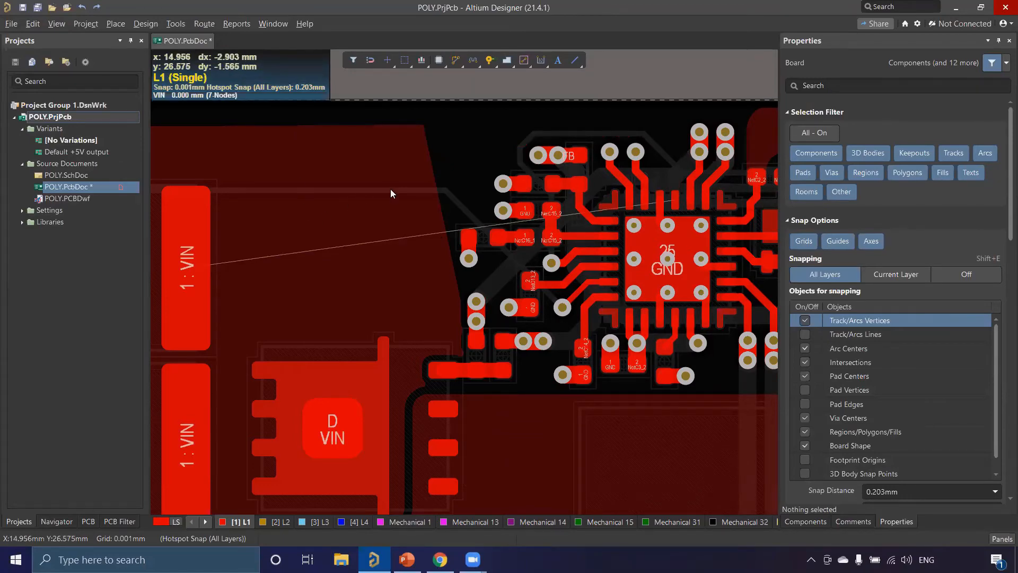
- Draw a separate L-shaped polygon pour with no net from about (12.75, 28.64) mm inside the VIN pour to the controller chip's VIN pin
{"action": "key", "text": "p"}
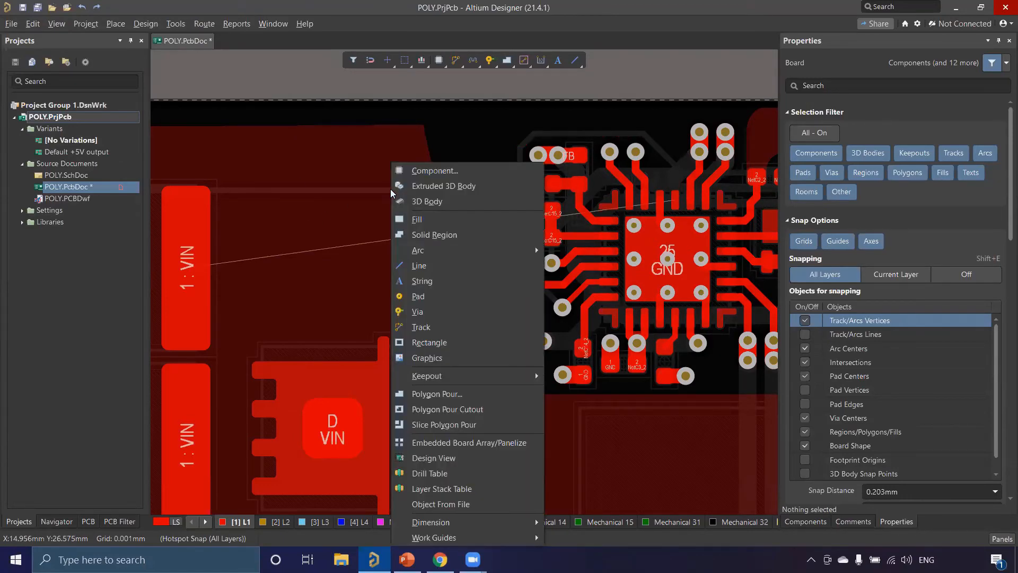
{"action": "key", "text": "g"}
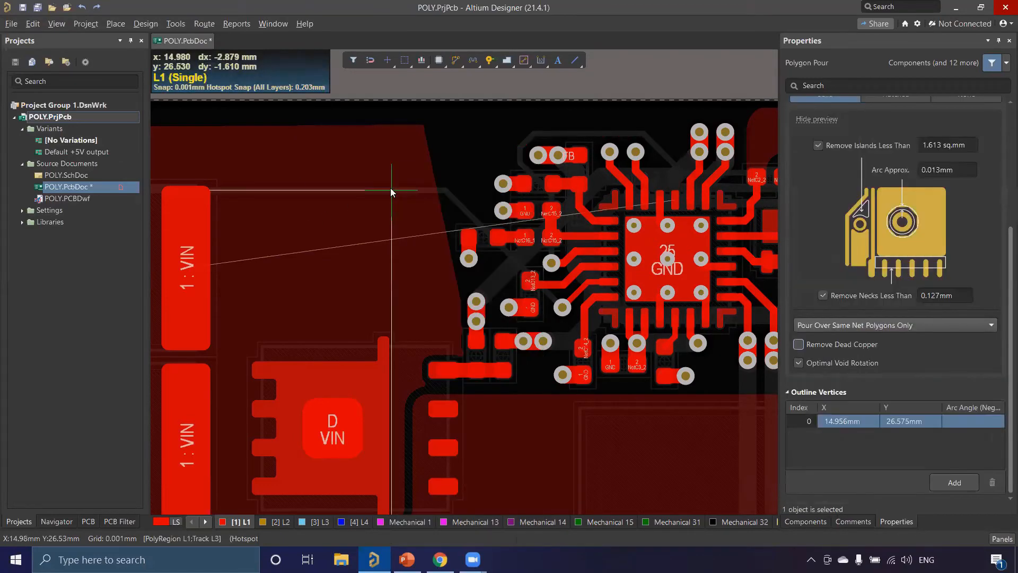
{"action": "left_click", "coordinate": [324, 126]}
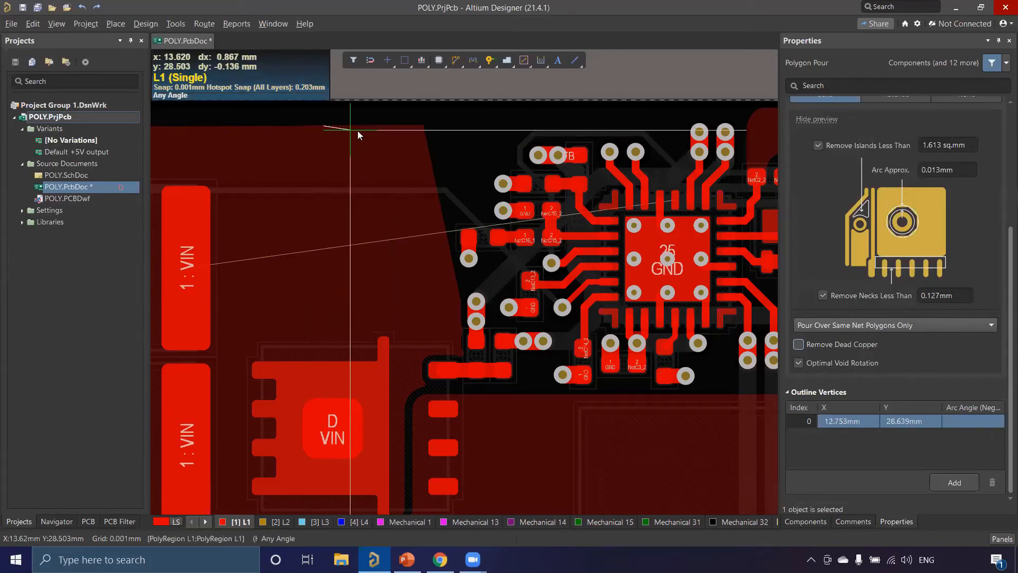
{"action": "left_click", "coordinate": [667, 198]}
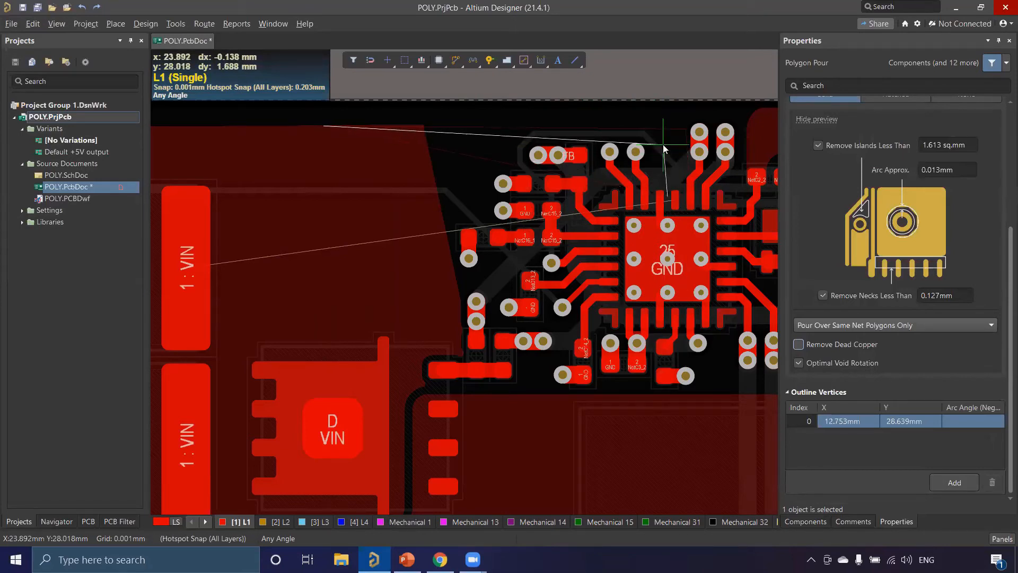
{"action": "left_click", "coordinate": [663, 144]}
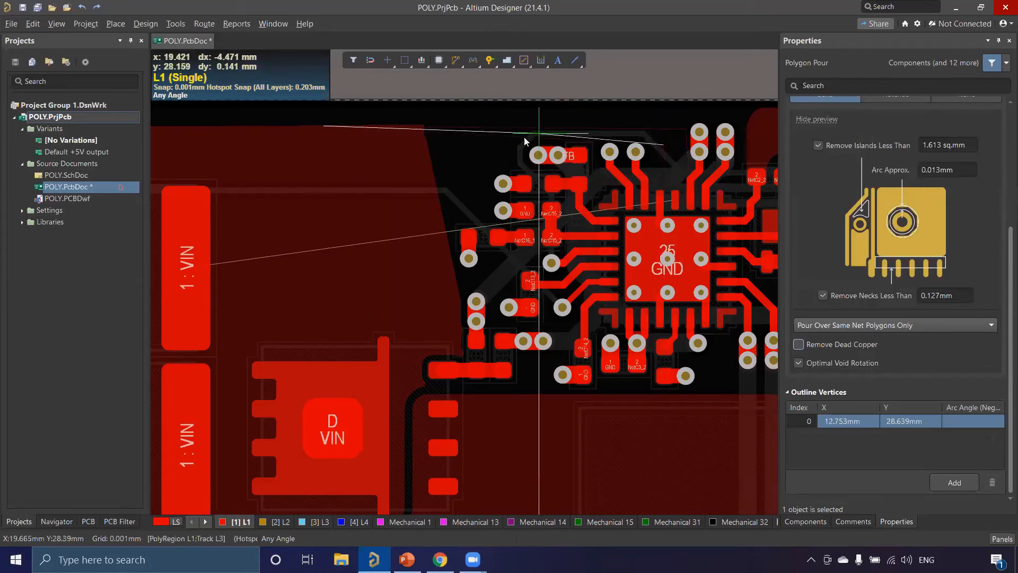
{"action": "left_click", "coordinate": [323, 155]}
{"action": "right_click", "coordinate": [380, 126]}
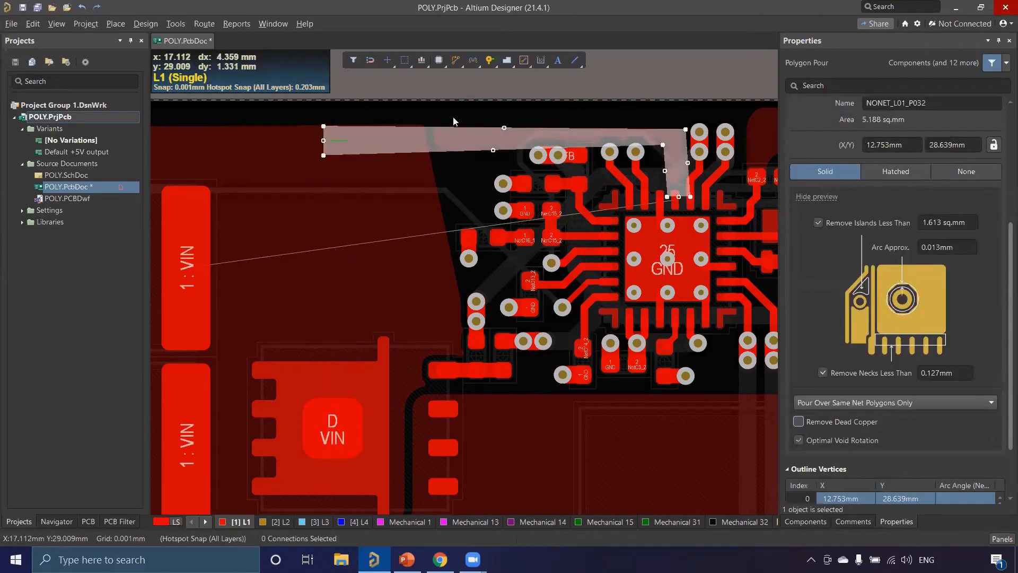
{"action": "left_click", "coordinate": [467, 118]}
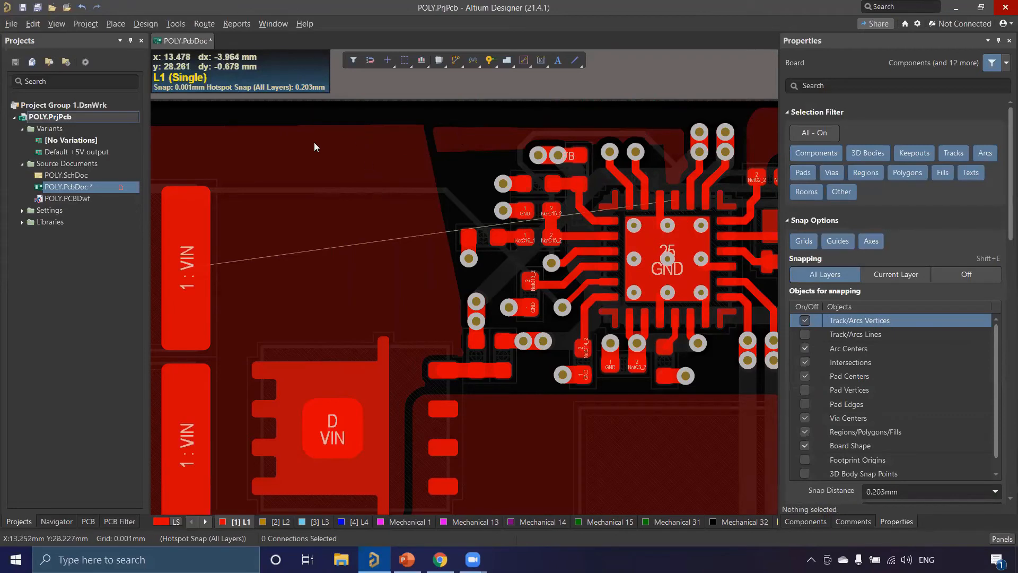
- Examine the new L-shaped polygon's overlap with the VIN pour, its end at the chip's VIN pin and its net assignment
{"action": "left_click", "coordinate": [441, 134]}
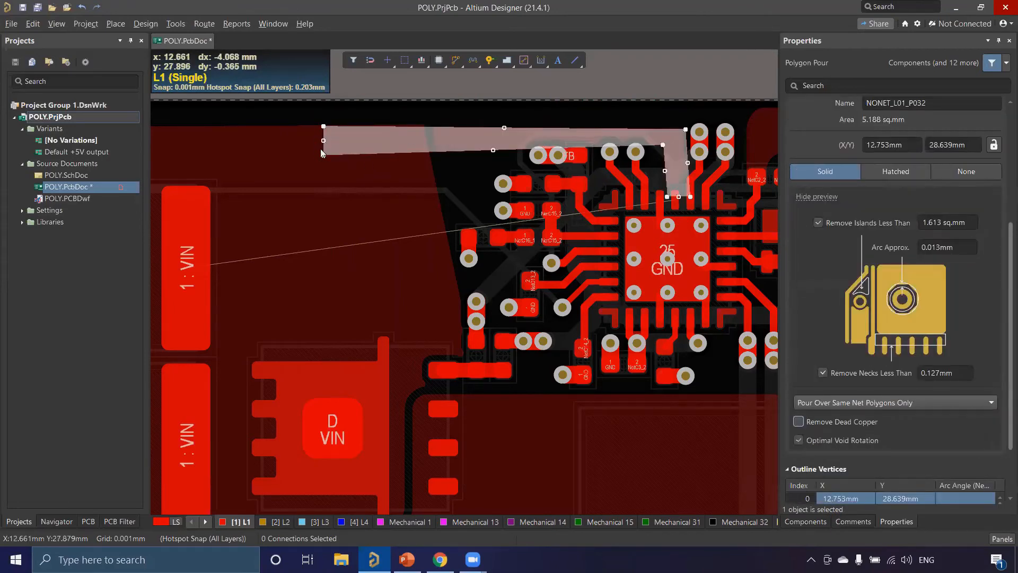
{"action": "left_click", "coordinate": [468, 117]}
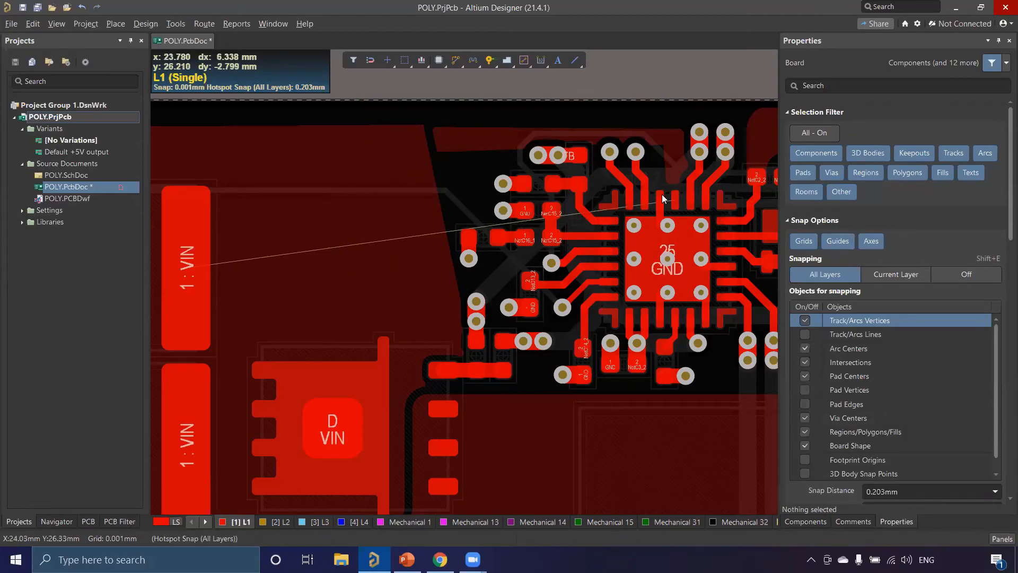
{"action": "scroll", "coordinate": [679, 197], "scroll_direction": "up", "scroll_amount": 2, "text": "ctrl"}
{"action": "scroll", "coordinate": [680, 194], "scroll_direction": "up", "scroll_amount": 1, "text": "ctrl"}
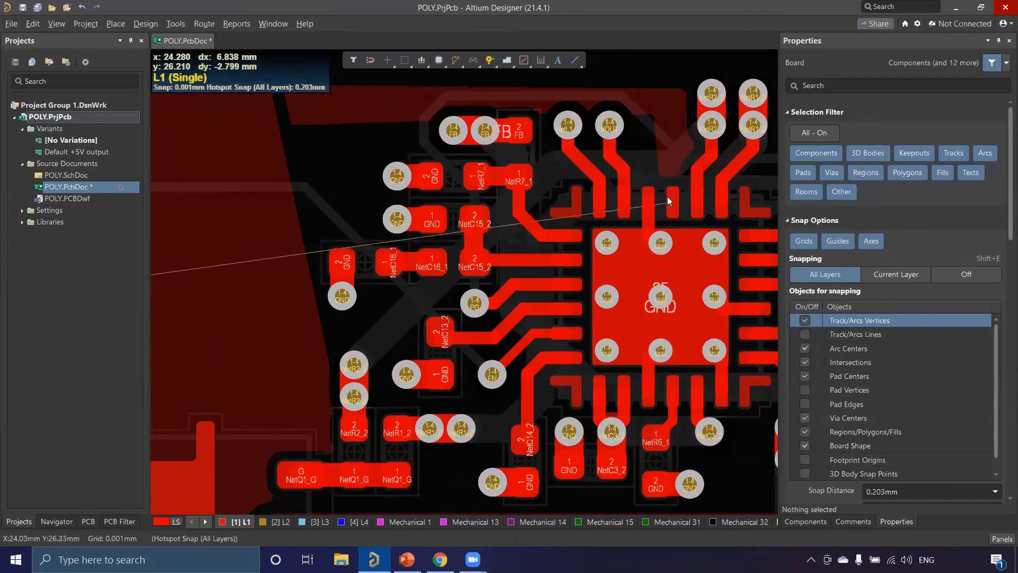
{"action": "left_click", "coordinate": [364, 109]}
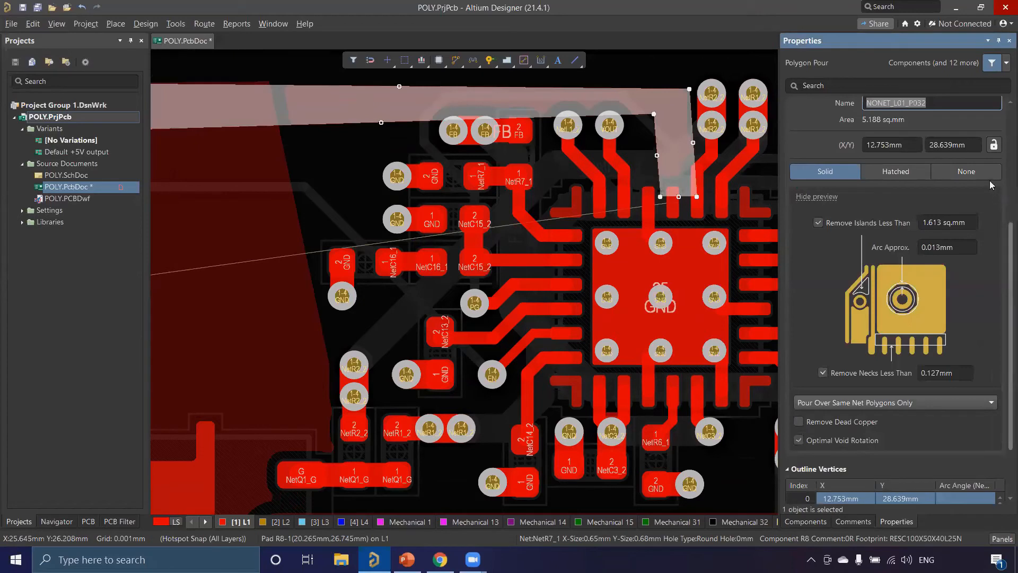
{"action": "scroll", "coordinate": [990, 185], "scroll_direction": "up", "scroll_amount": 3}
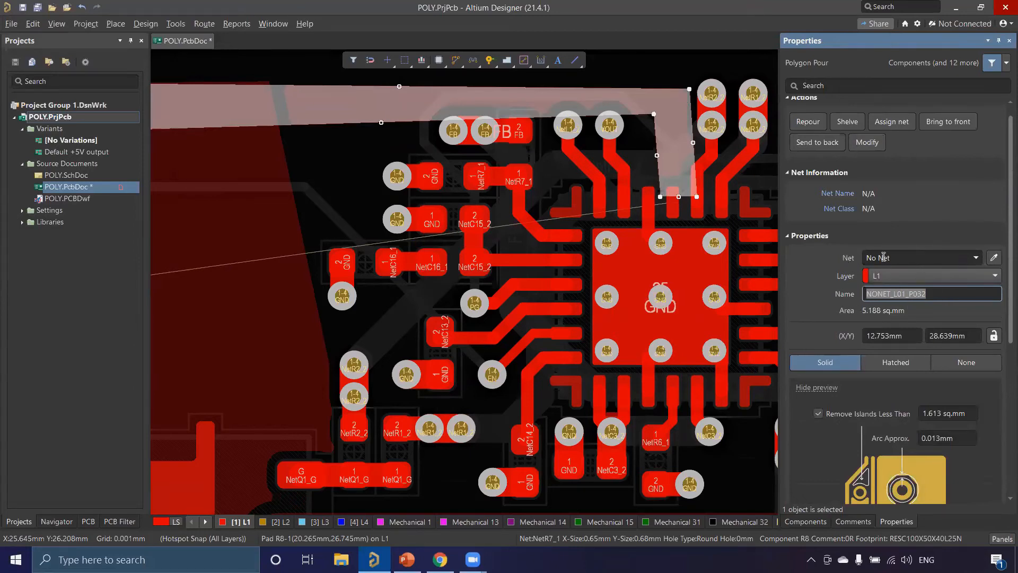
{"action": "left_click", "coordinate": [346, 168]}
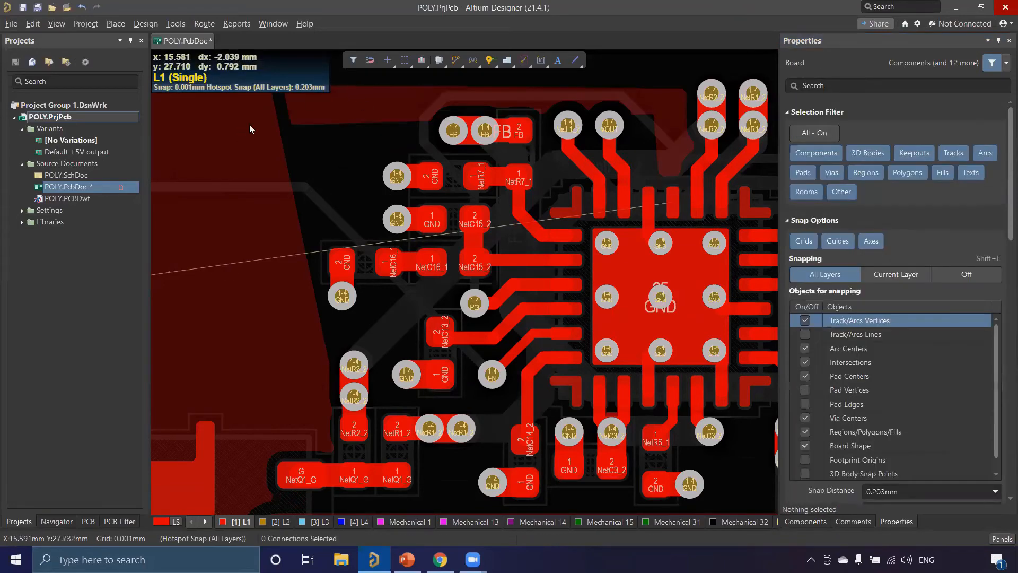
{"action": "scroll", "coordinate": [370, 217], "scroll_direction": "down", "scroll_amount": 2, "text": "ctrl"}
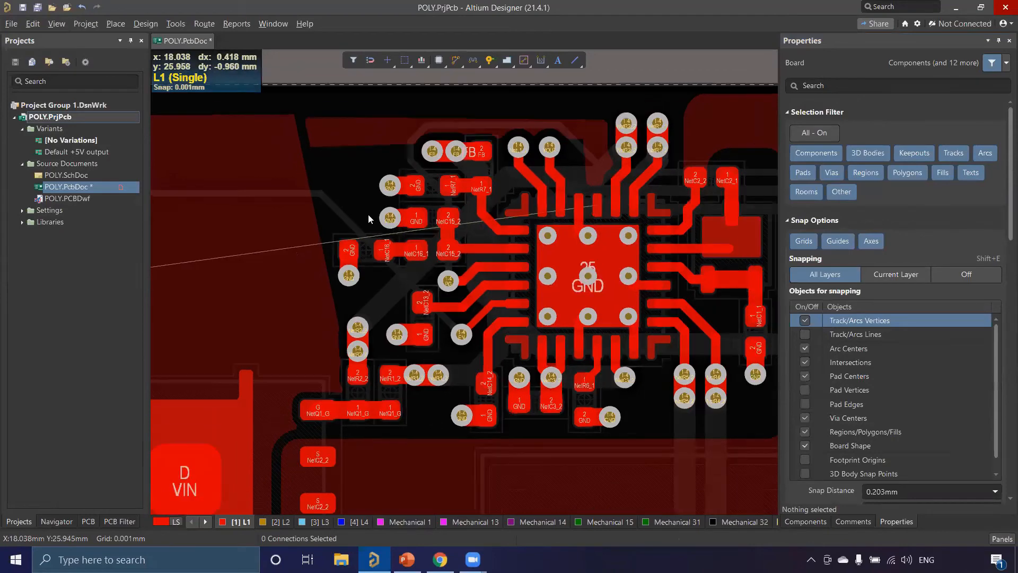
{"action": "scroll", "coordinate": [407, 251], "scroll_direction": "up", "scroll_amount": 3, "text": "ctrl"}
{"action": "scroll", "coordinate": [520, 239], "scroll_direction": "down", "scroll_amount": 1, "text": "ctrl"}
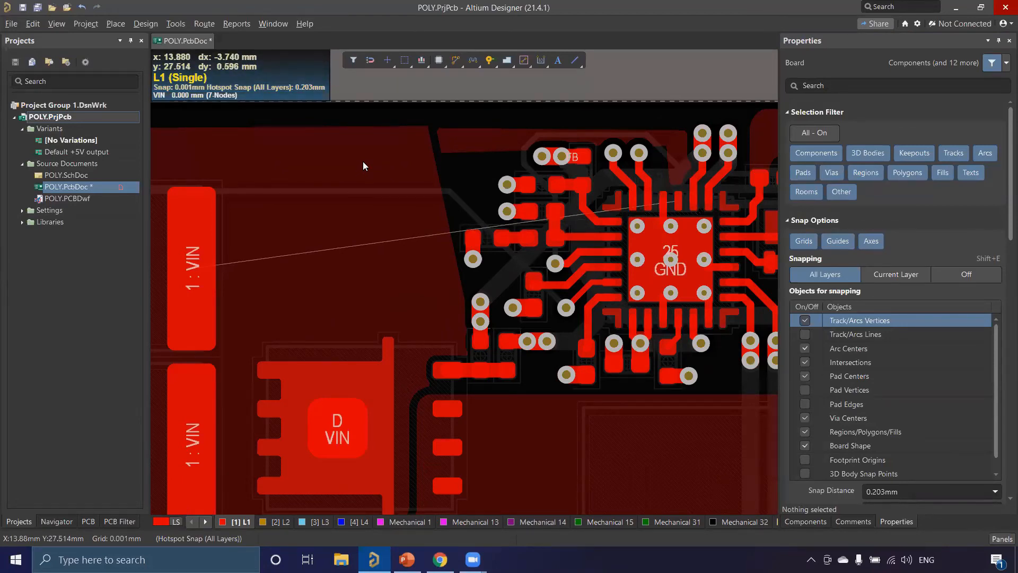
- Try to combine the L-shaped polygon with the VIN polygon, selecting the netless L-shaped polygon first
{"action": "left_click", "coordinate": [482, 143]}
{"action": "left_click", "coordinate": [482, 143]}
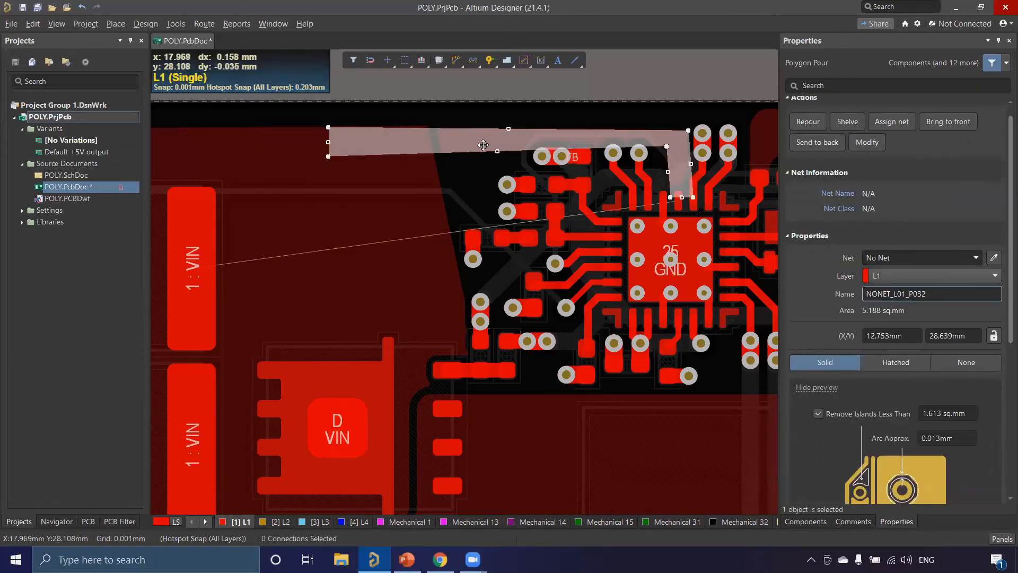
{"action": "left_click", "coordinate": [366, 188], "text": "shift"}
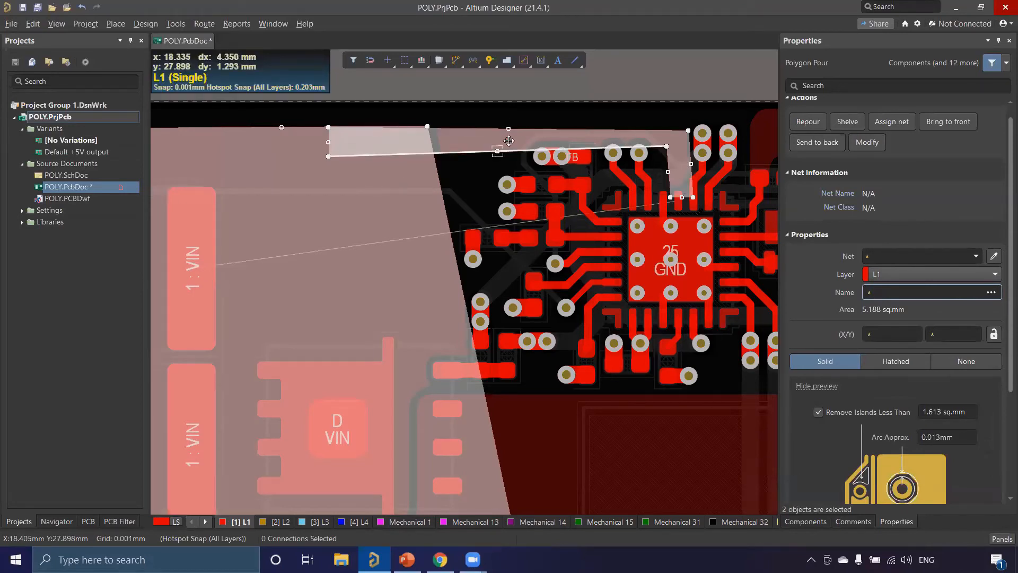
{"action": "right_click", "coordinate": [275, 199]}
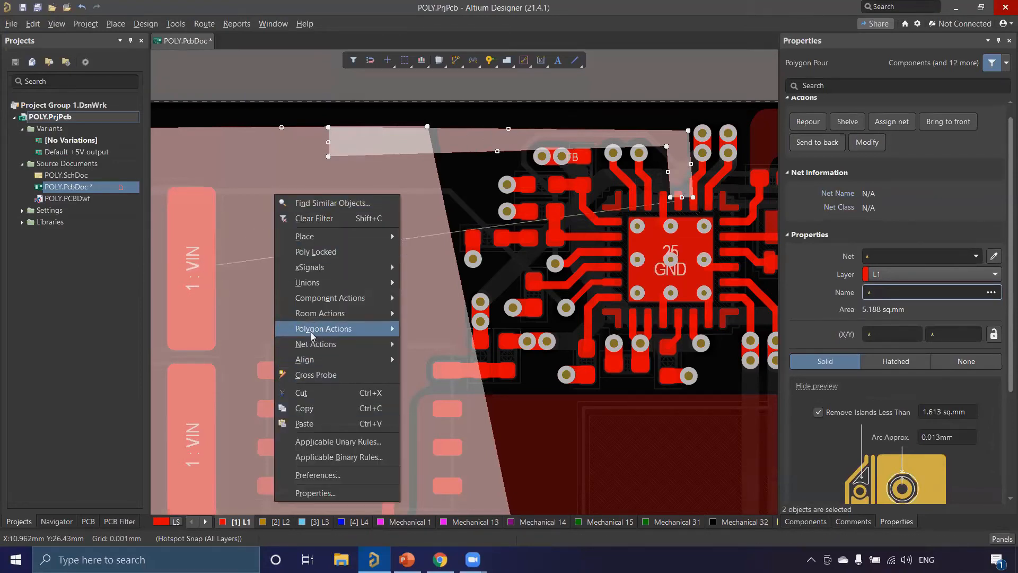
{"action": "mouse_move", "coordinate": [333, 336]}
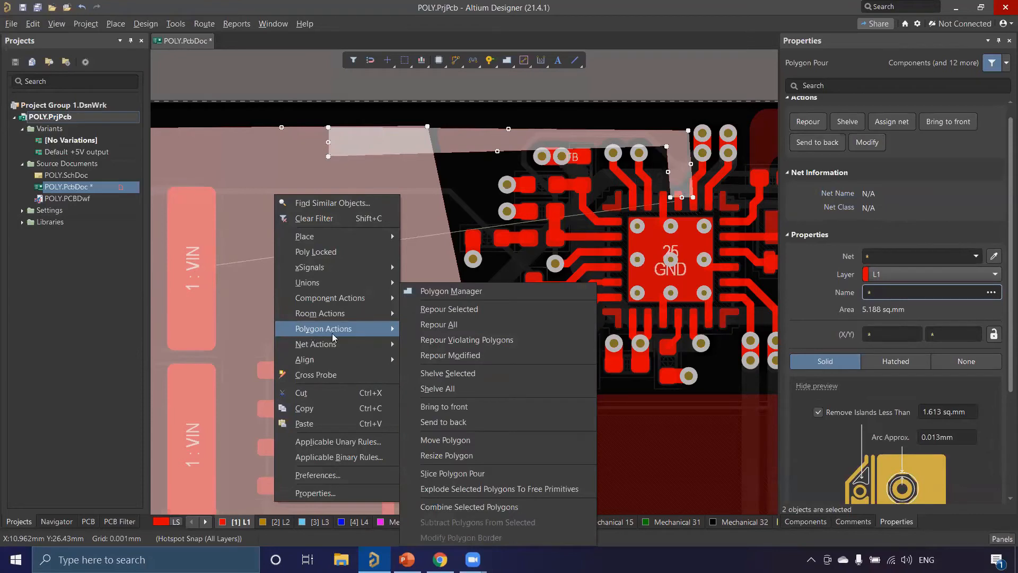
{"action": "left_click", "coordinate": [463, 508]}
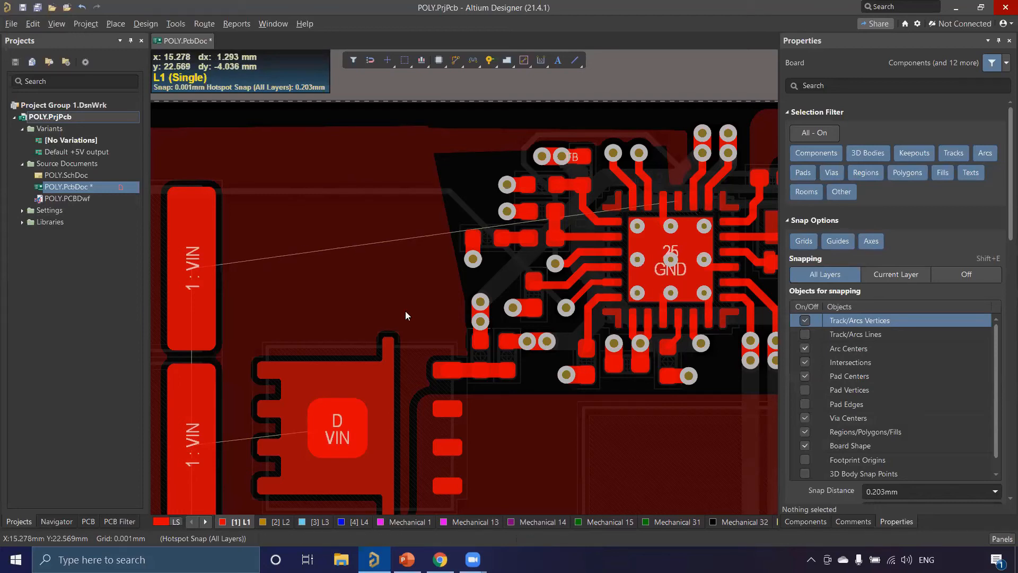
- Undo the combination of the L-shaped polygon and the VIN polygon
{"action": "key", "text": "t"}
{"action": "key", "text": "g"}
{"action": "key", "text": "a"}
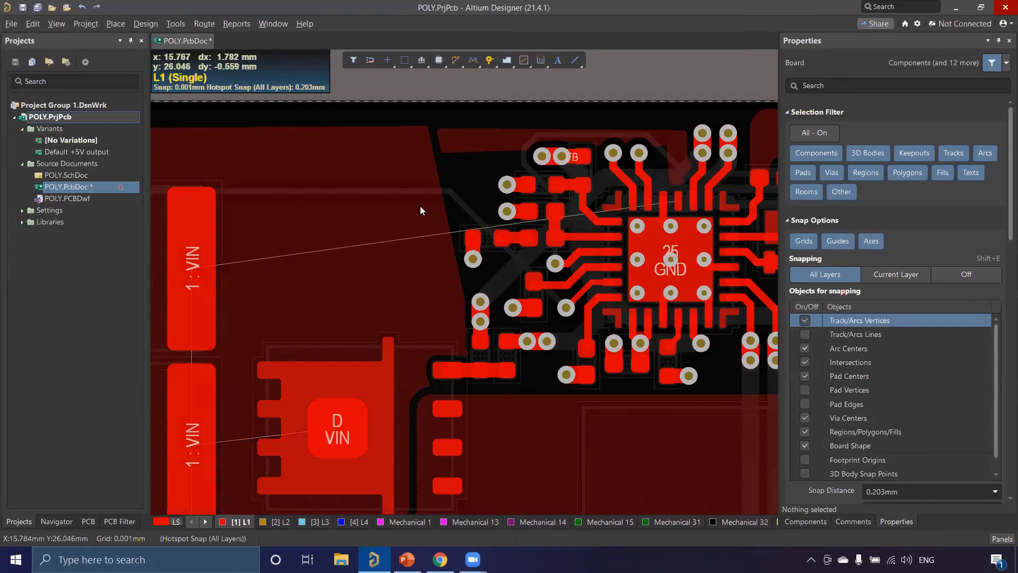
- Combine the VIN polygon and the L-shaped polygon into one pour, selecting the VIN polygon first so its net is used
{"action": "left_click", "coordinate": [312, 206]}
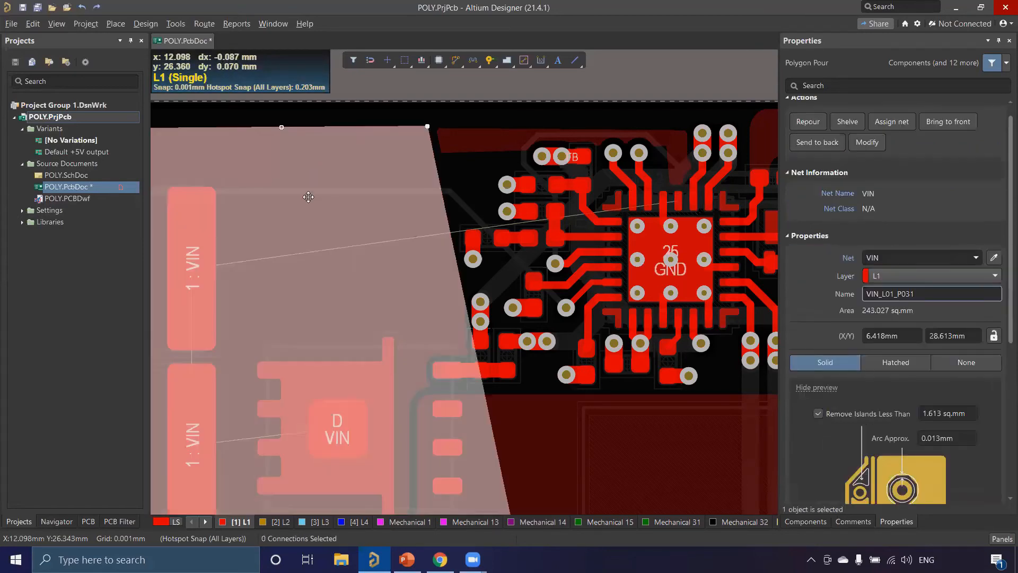
{"action": "left_click", "coordinate": [472, 143], "text": "shift"}
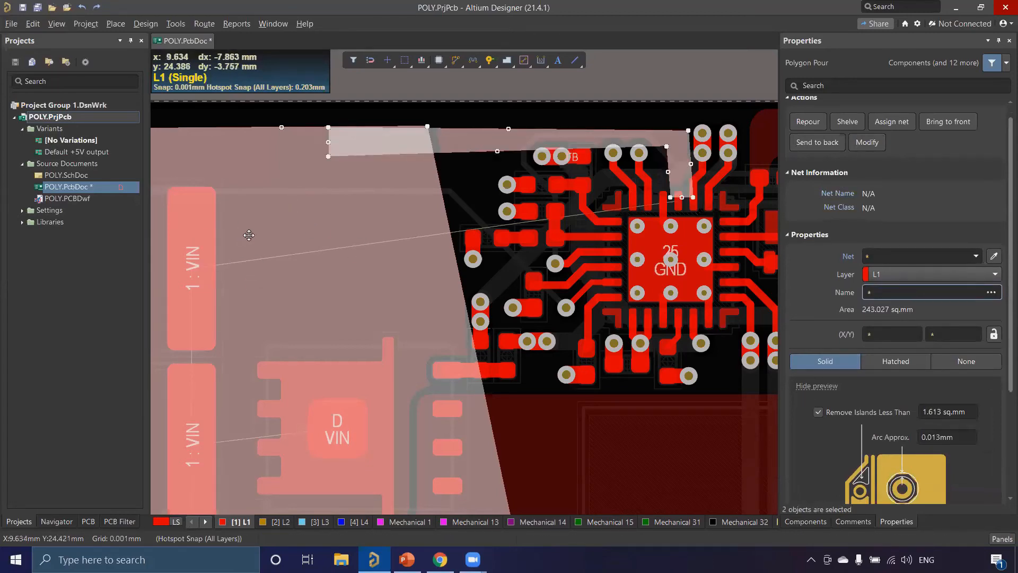
{"action": "right_click", "coordinate": [319, 196]}
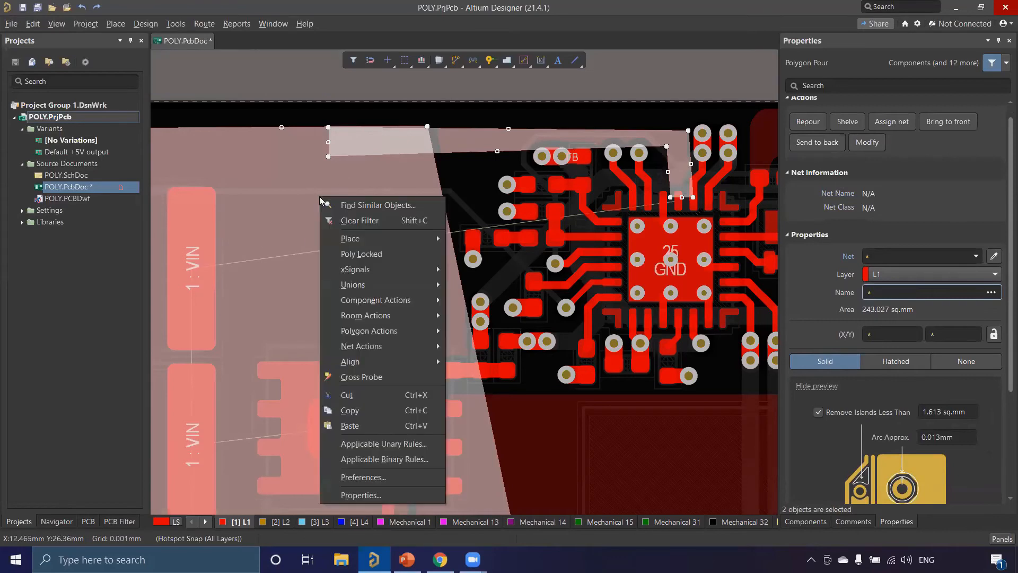
{"action": "mouse_move", "coordinate": [351, 333]}
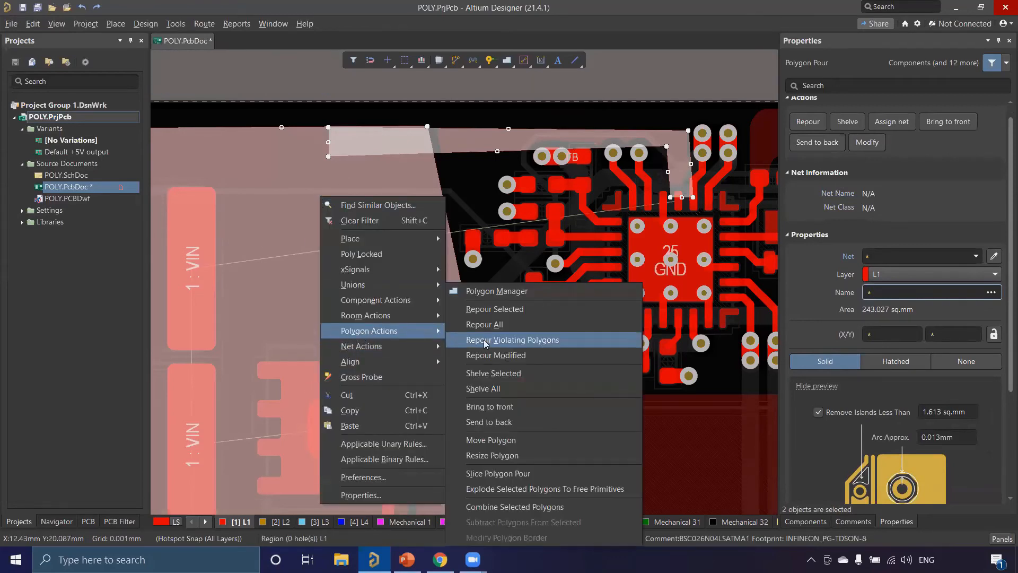
{"action": "left_click", "coordinate": [535, 507]}
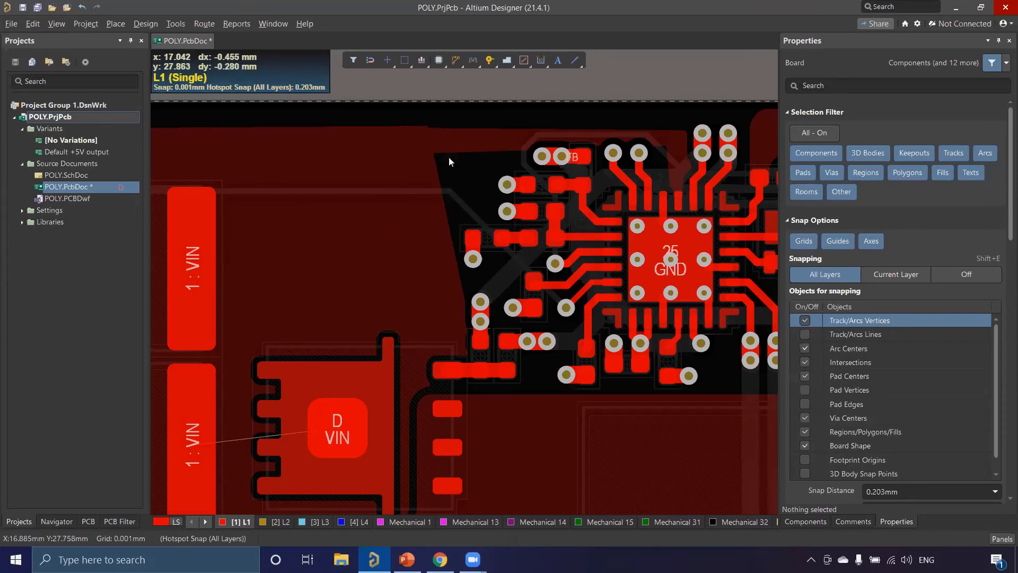
- Select the combined VIN polygon and examine its outline vertices where the arm joins the main pour
{"action": "left_click", "coordinate": [344, 203]}
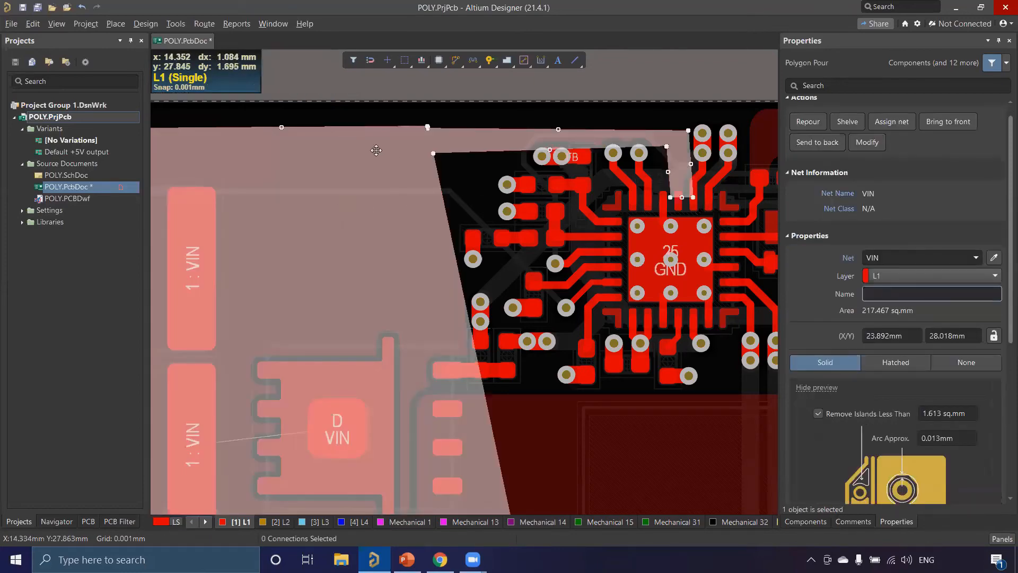
{"action": "scroll", "coordinate": [375, 154], "scroll_direction": "up", "scroll_amount": 1, "text": "ctrl"}
{"action": "scroll", "coordinate": [472, 130], "scroll_direction": "up", "scroll_amount": 2, "text": "ctrl"}
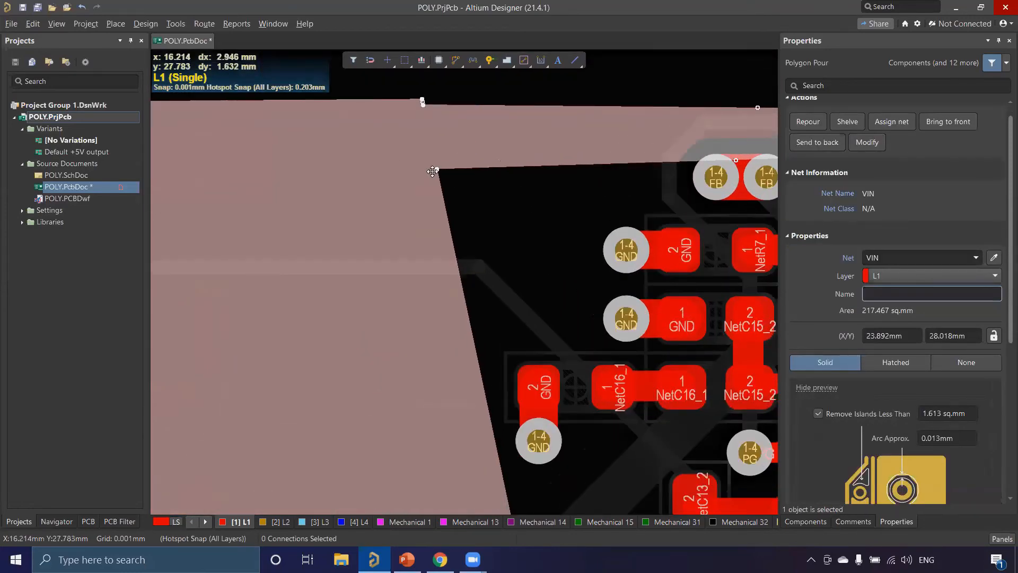
- Round the inner corner where the arm meets the main VIN pour, cycling through the vertex modes and using the arc mitre
{"action": "left_click_drag", "start_coordinate": [434, 169], "coordinate": [459, 180]}
{"action": "left_click_drag", "start_coordinate": [457, 178], "coordinate": [489, 184]}
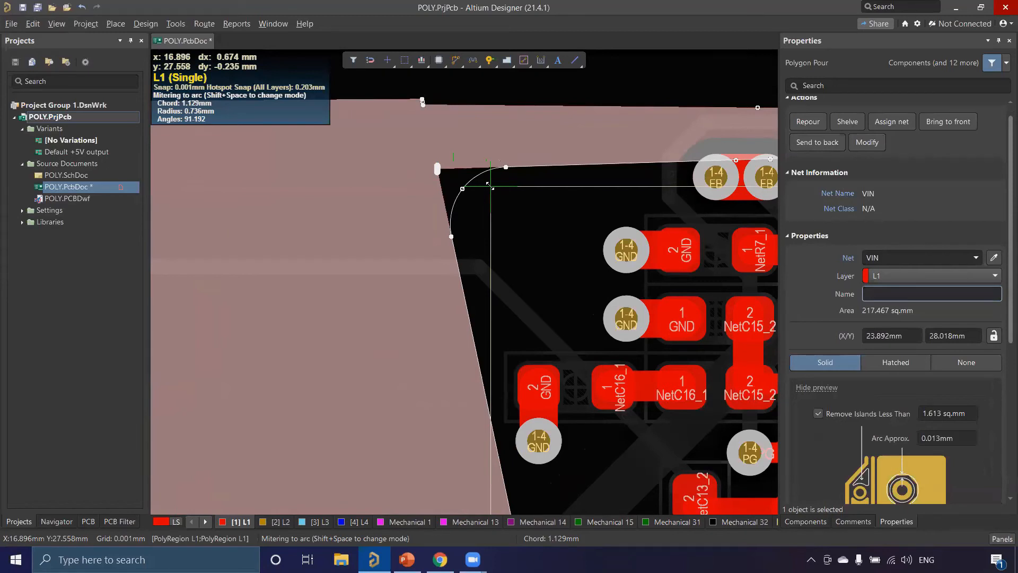
{"action": "key", "text": "shift+space"}
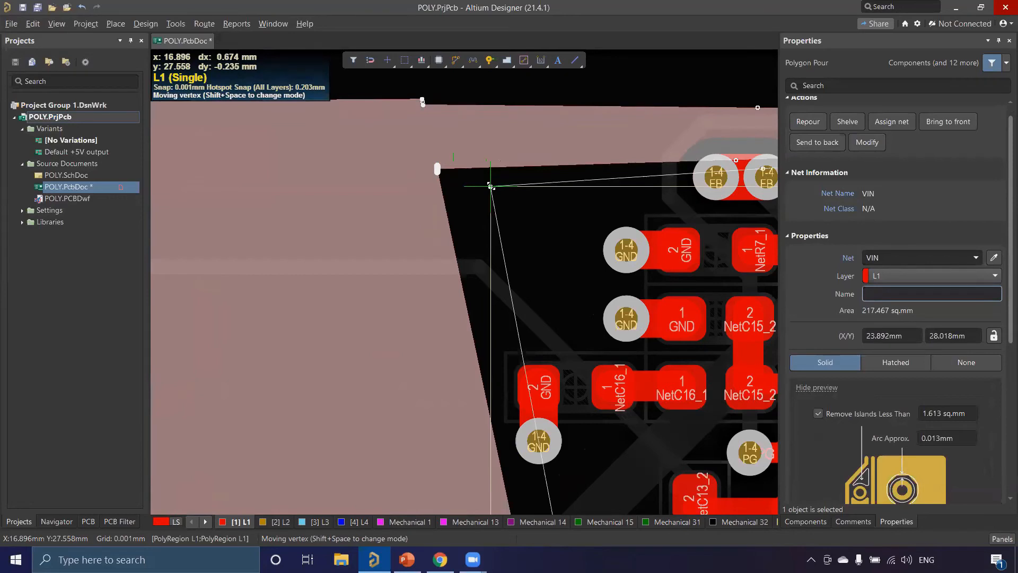
{"action": "key", "text": "shift+space"}
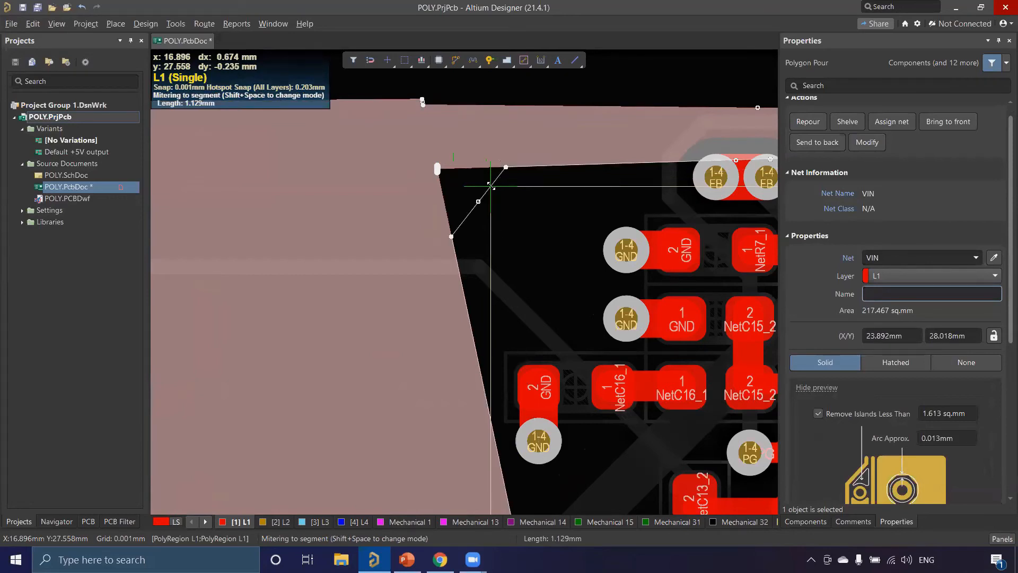
{"action": "key", "text": "shift+space"}
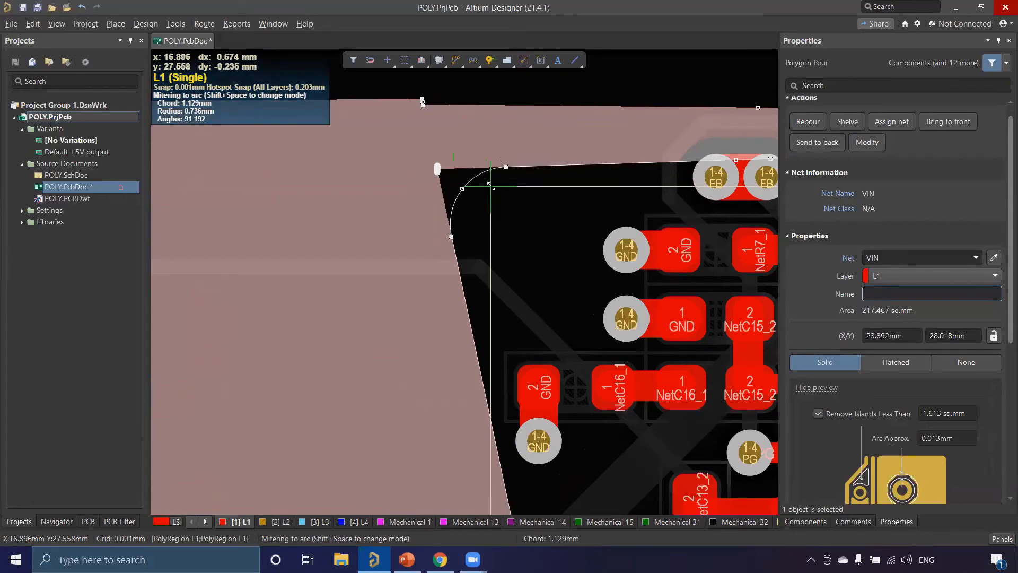
{"action": "left_click", "coordinate": [509, 187]}
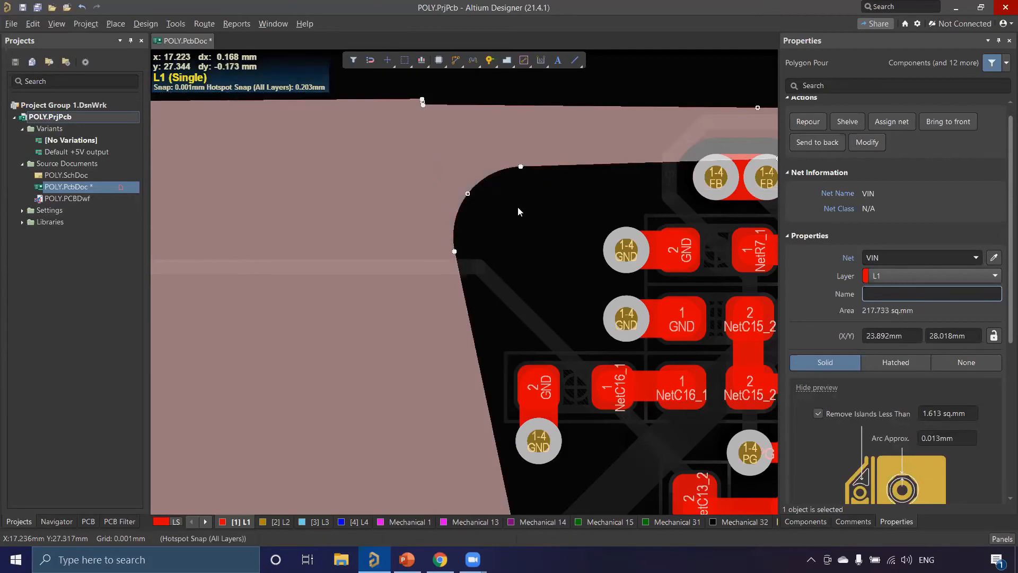
- Round the corner of the VIN arm's end on the pin 16 side, then adjust the arc to a chord of about 0.65 mm
{"action": "scroll", "coordinate": [521, 215], "scroll_direction": "down", "scroll_amount": 3, "text": "ctrl"}
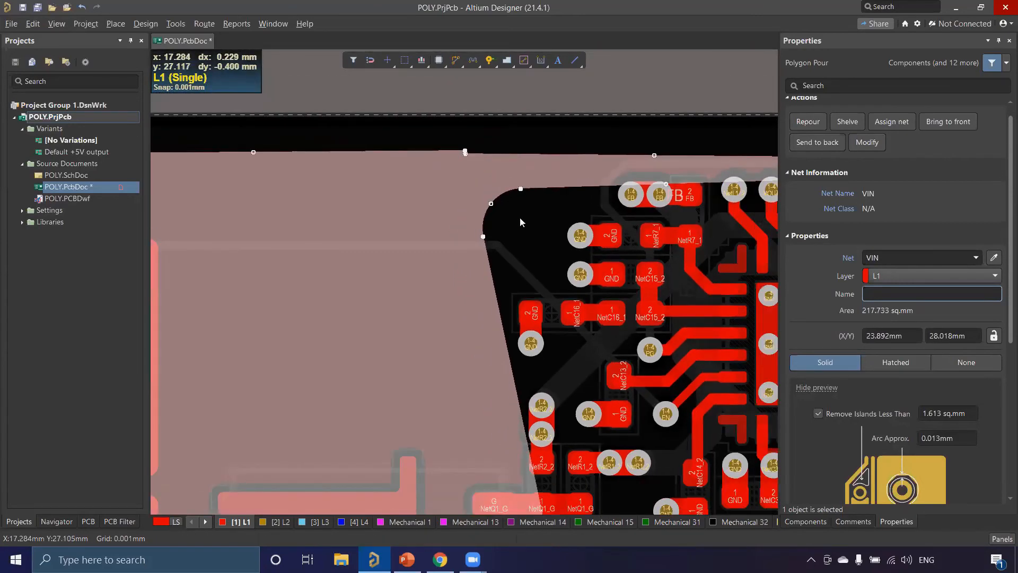
{"action": "scroll", "coordinate": [522, 220], "scroll_direction": "down", "scroll_amount": 2, "text": "ctrl"}
{"action": "right_click_drag", "start_coordinate": [599, 292], "coordinate": [410, 233]}
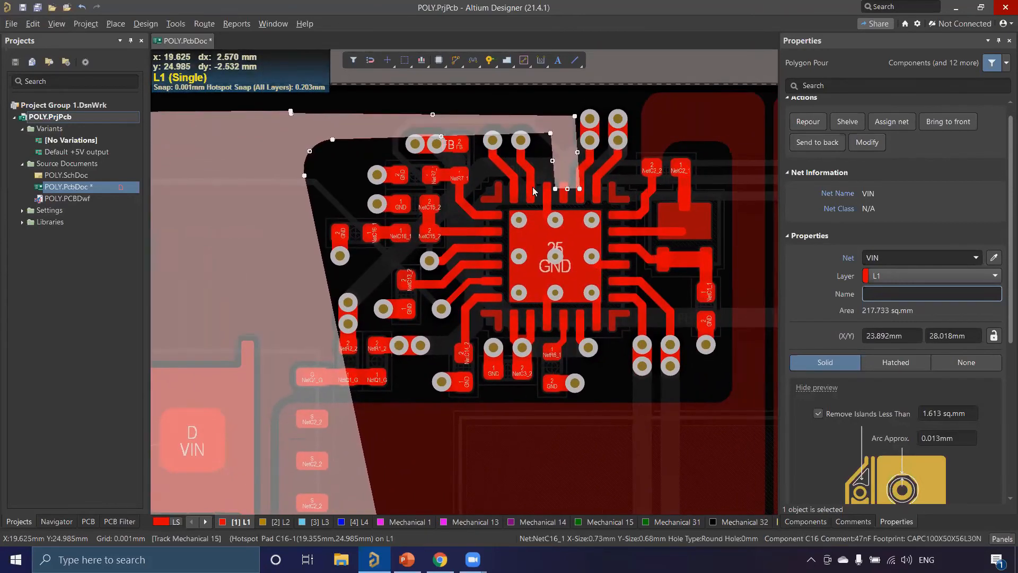
{"action": "scroll", "coordinate": [555, 190], "scroll_direction": "up", "scroll_amount": 3, "text": "ctrl"}
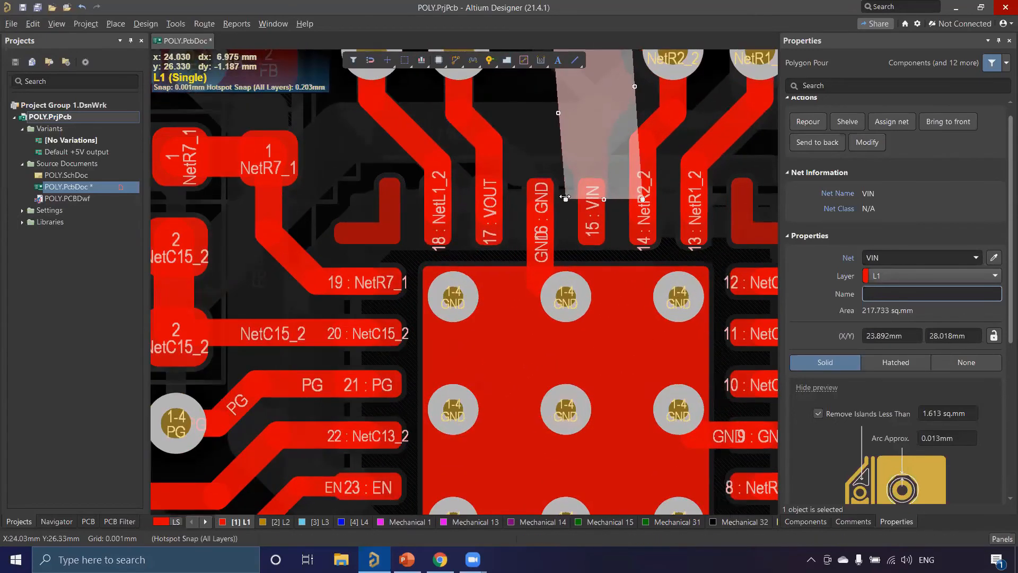
{"action": "left_click", "coordinate": [565, 198]}
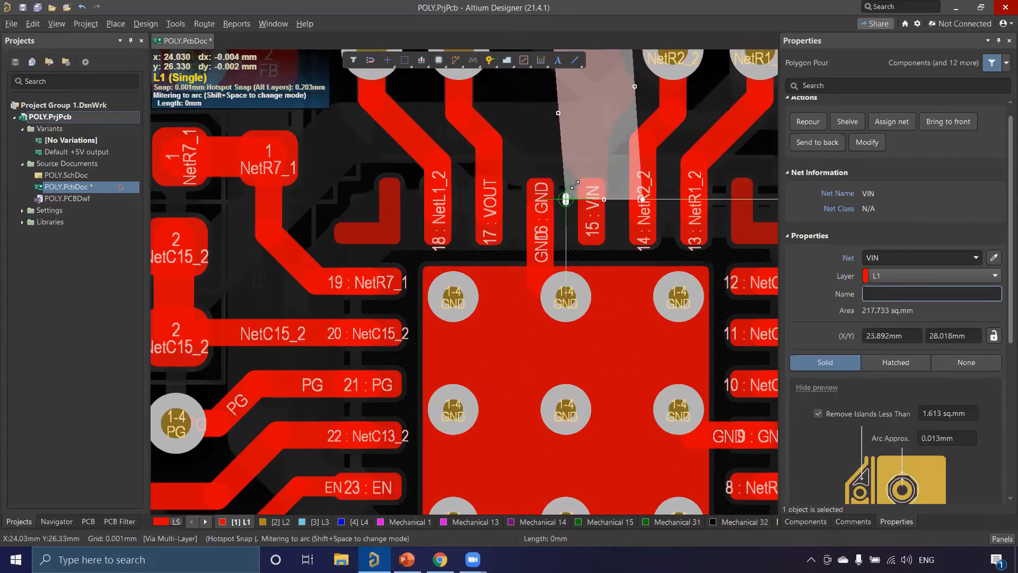
{"action": "left_click", "coordinate": [590, 171]}
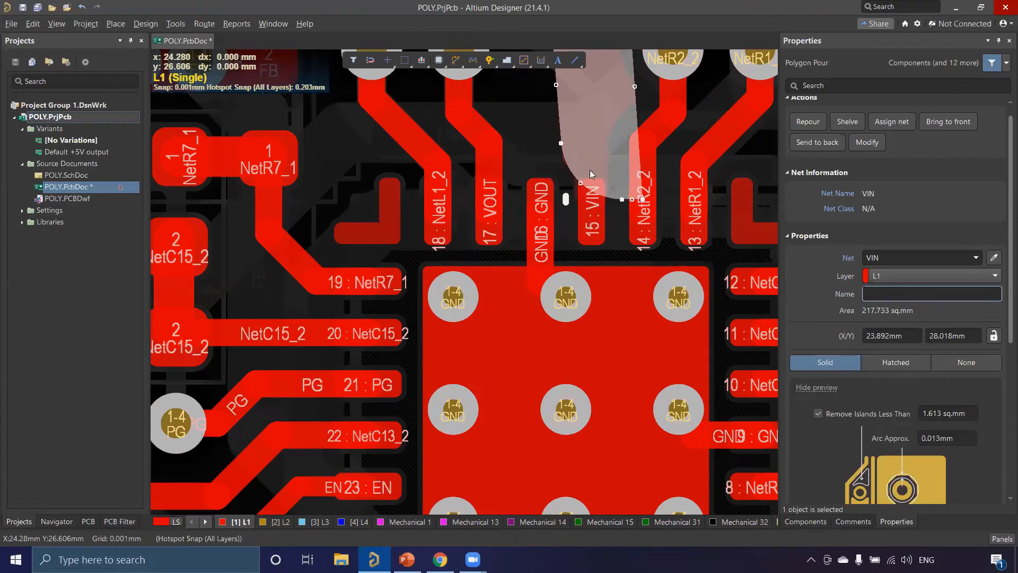
{"action": "left_click_drag", "start_coordinate": [572, 171], "coordinate": [572, 149]}
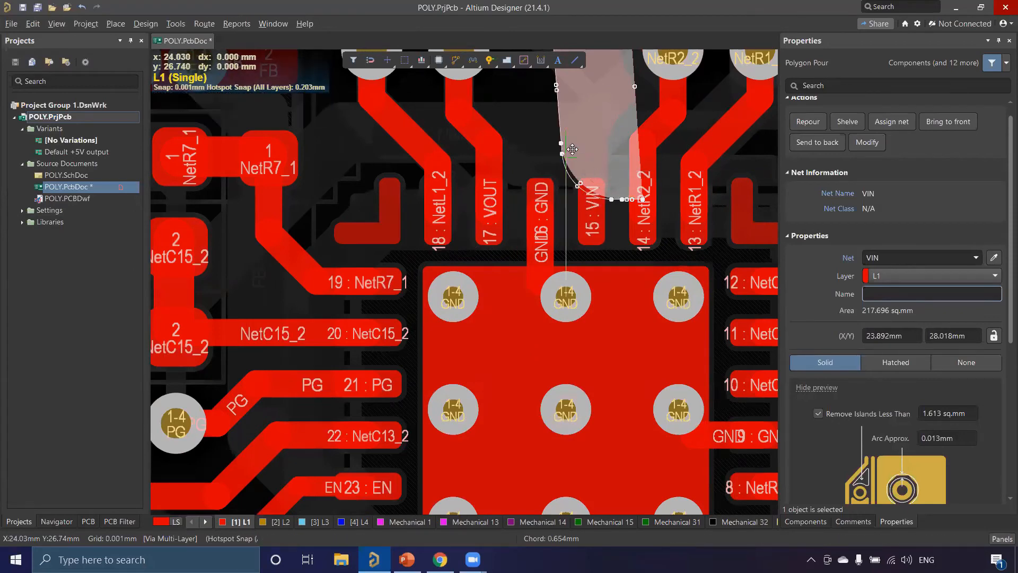
- Round the inner corner of the VIN arm's bend above pin 15 with an arc, and deselect the polygon to inspect the pour
{"action": "scroll", "coordinate": [562, 128], "scroll_direction": "down", "scroll_amount": 5, "text": "ctrl"}
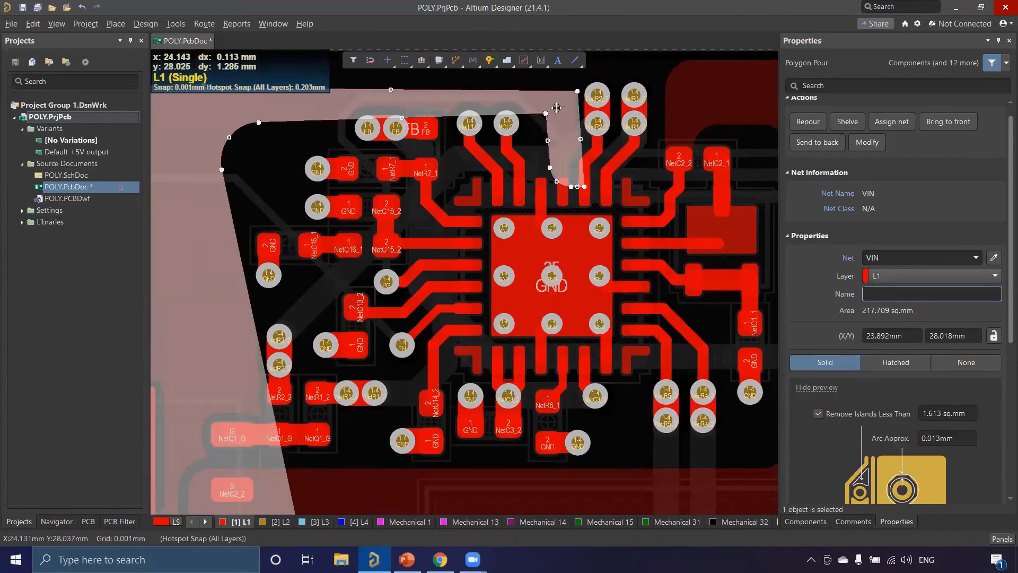
{"action": "scroll", "coordinate": [549, 109], "scroll_direction": "up", "scroll_amount": 5, "text": "ctrl"}
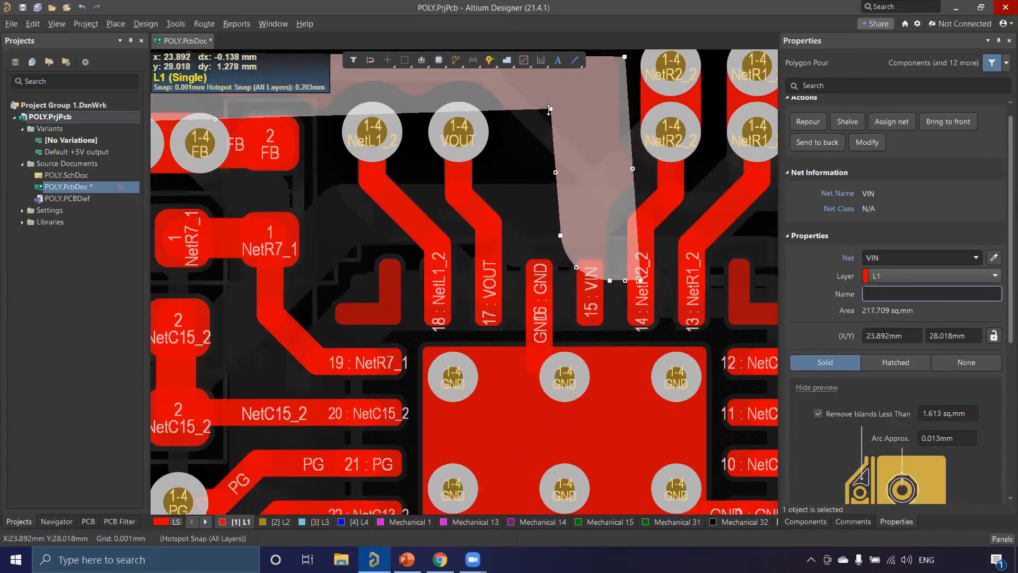
{"action": "left_click_drag", "start_coordinate": [549, 109], "coordinate": [540, 121]}
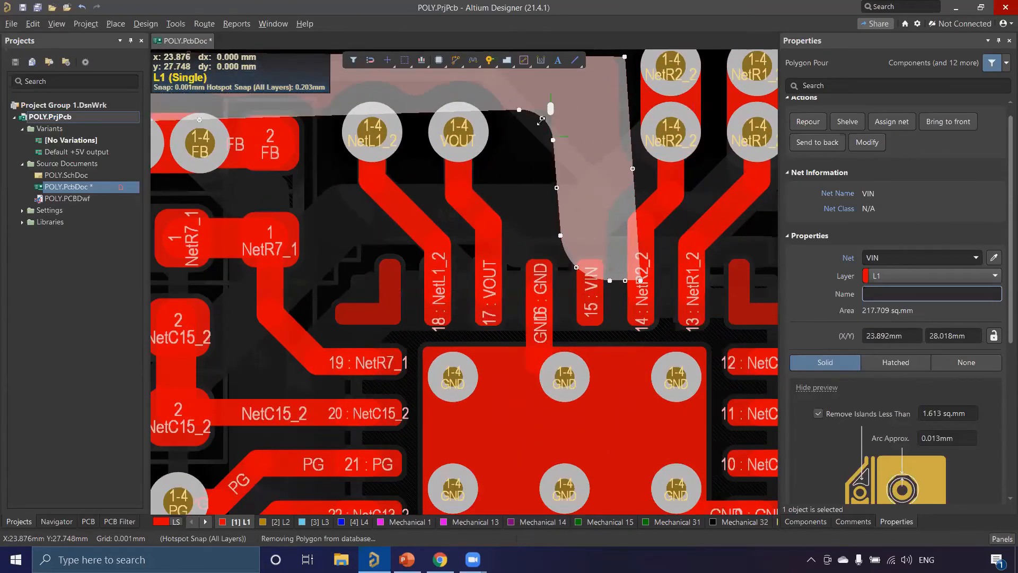
{"action": "scroll", "coordinate": [517, 153], "scroll_direction": "down", "scroll_amount": 2, "text": "ctrl"}
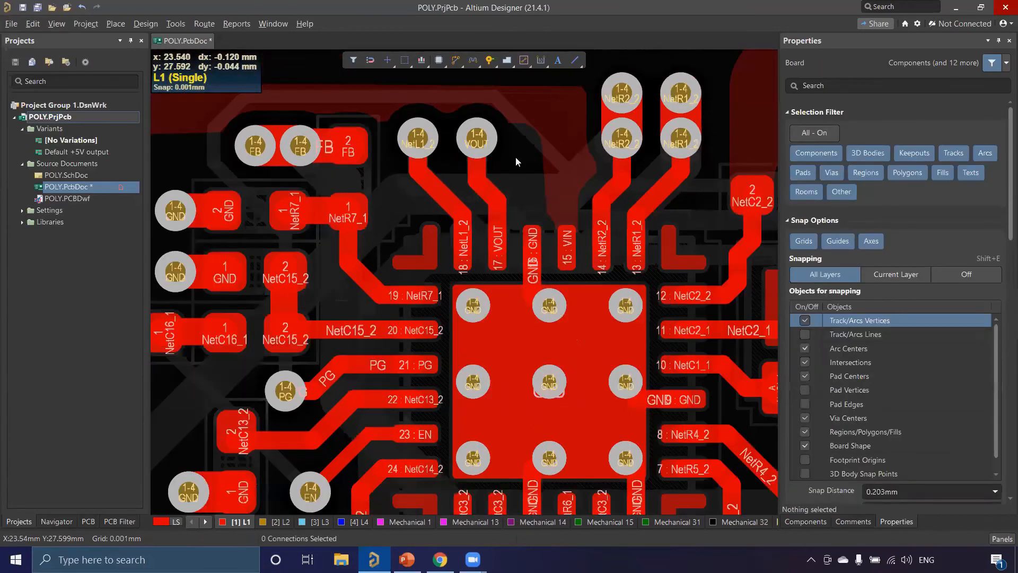
{"action": "scroll", "coordinate": [516, 161], "scroll_direction": "down", "scroll_amount": 2, "text": "ctrl"}
{"action": "scroll", "coordinate": [408, 272], "scroll_direction": "down", "scroll_amount": 3}
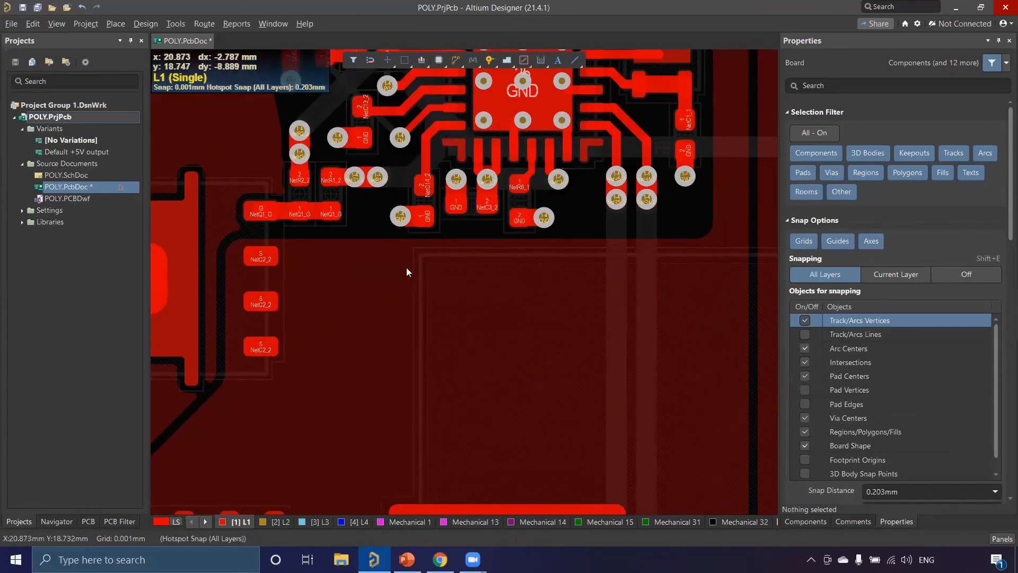
{"action": "scroll", "coordinate": [383, 221], "scroll_direction": "up", "scroll_amount": 3}
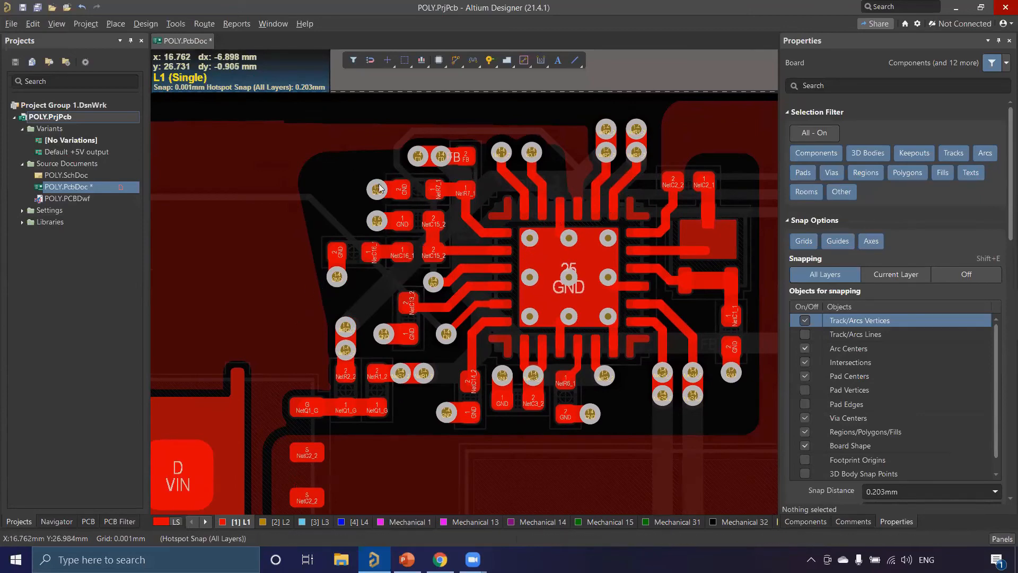
- Draw a four-cornered polygon pour on L1, about 8.6 by 7 mm, around Q2's GND source pads and the GND connector pad
{"action": "scroll", "coordinate": [413, 236], "scroll_direction": "down", "scroll_amount": 3, "text": "ctrl"}
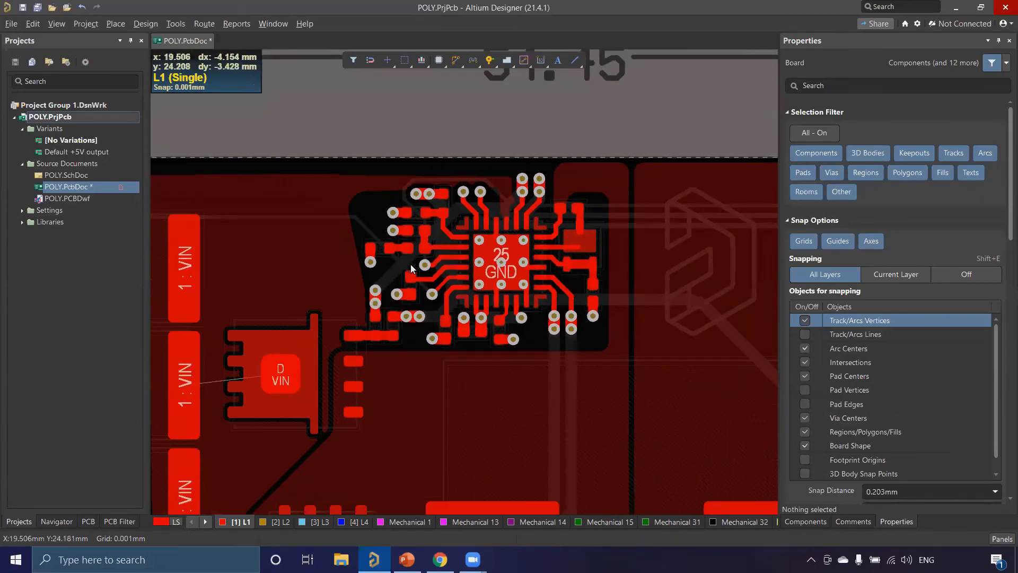
{"action": "scroll", "coordinate": [411, 264], "scroll_direction": "down", "scroll_amount": 2, "text": "ctrl"}
{"action": "scroll", "coordinate": [445, 414], "scroll_direction": "down", "scroll_amount": 6}
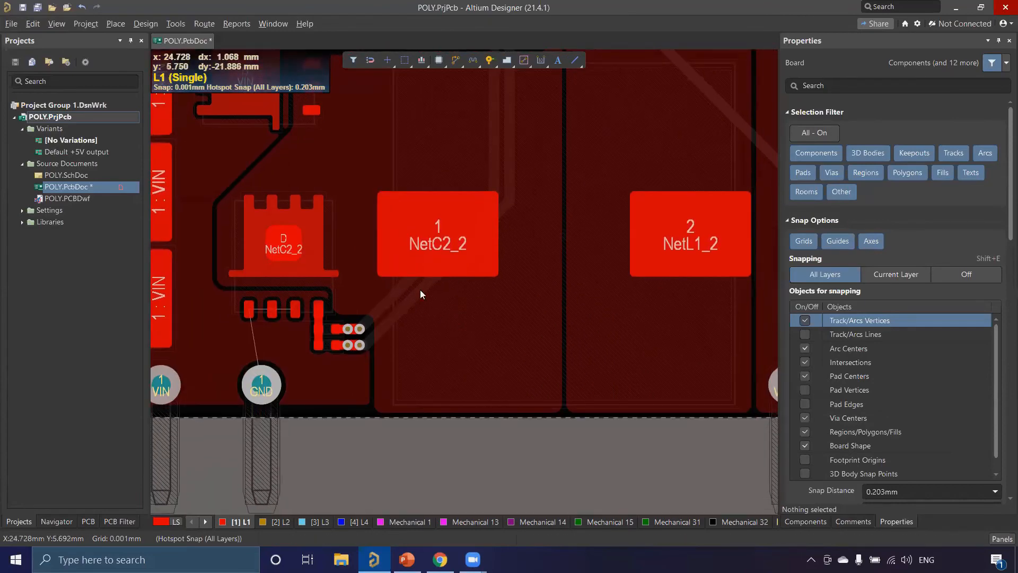
{"action": "scroll", "coordinate": [267, 364], "scroll_direction": "up", "scroll_amount": 2, "text": "ctrl"}
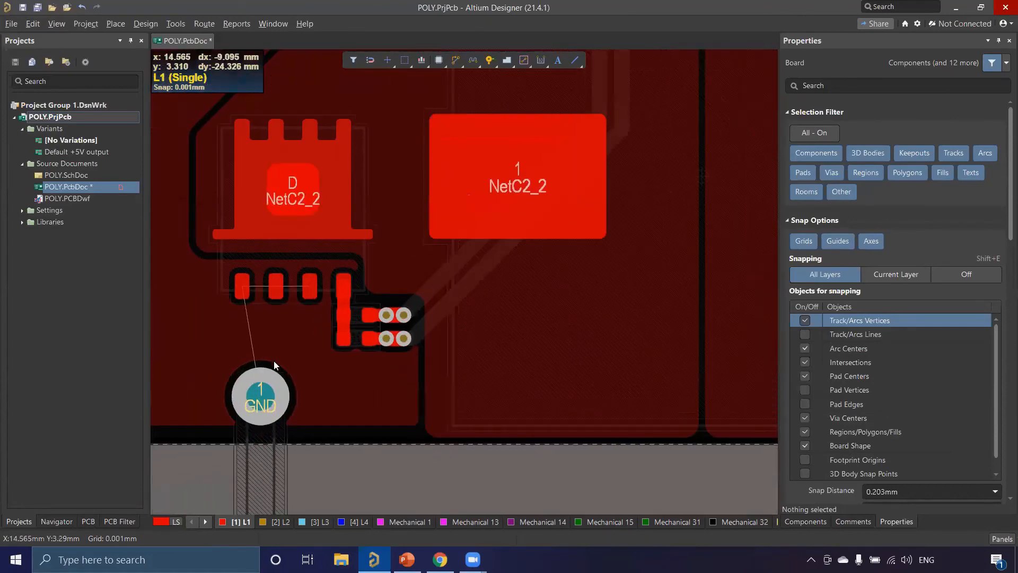
{"action": "scroll", "coordinate": [265, 361], "scroll_direction": "up", "scroll_amount": 1, "text": "ctrl"}
{"action": "right_click_drag", "start_coordinate": [266, 362], "coordinate": [390, 315]}
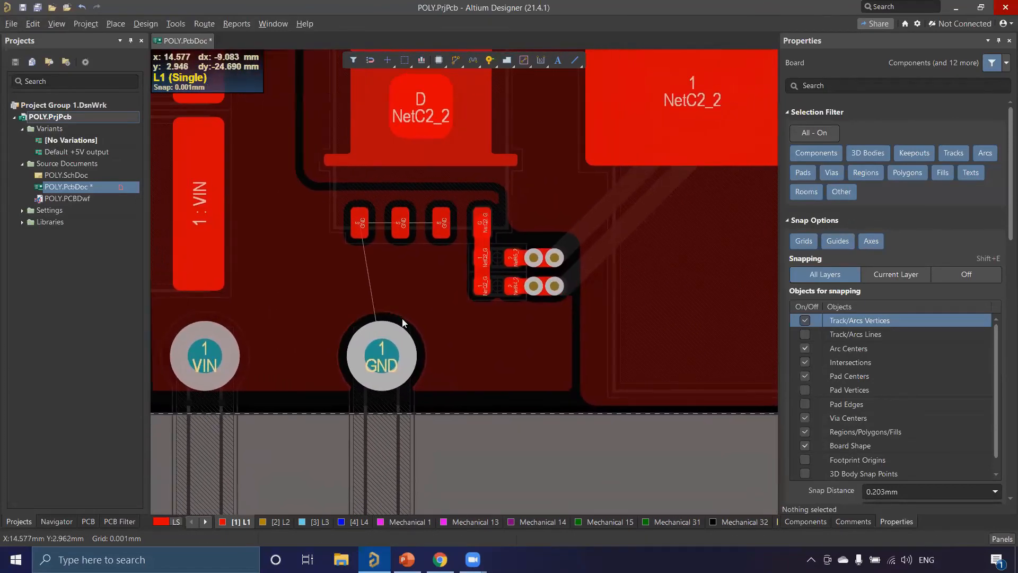
{"action": "scroll", "coordinate": [402, 321], "scroll_direction": "up", "scroll_amount": 1, "text": "ctrl"}
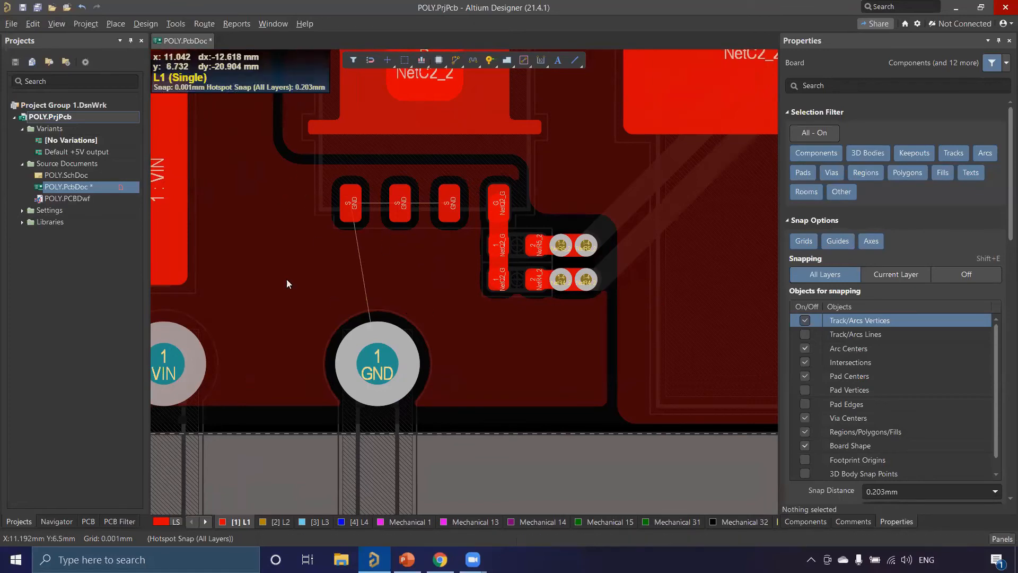
{"action": "key", "text": "p"}
{"action": "key", "text": "g"}
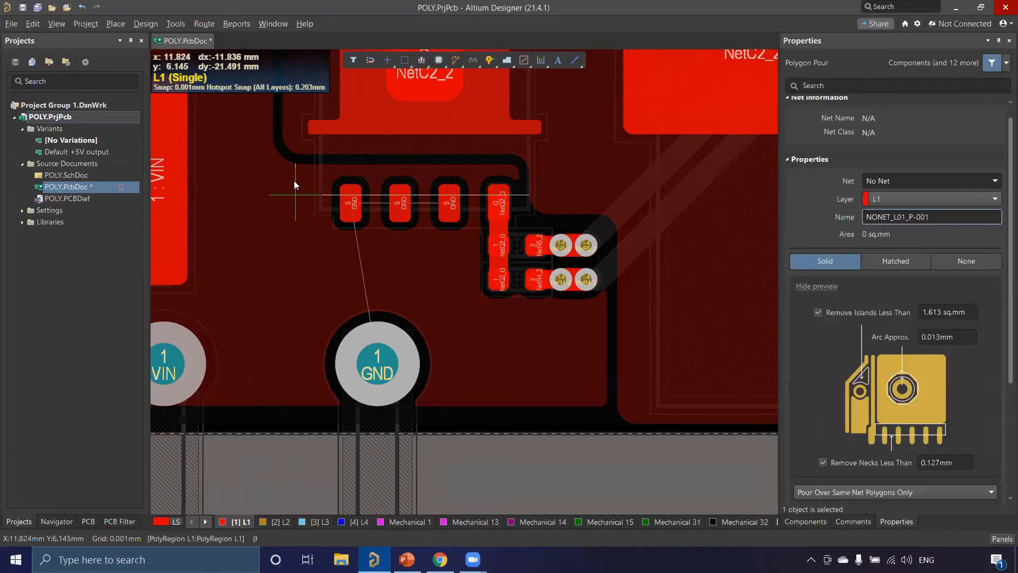
{"action": "left_click", "coordinate": [300, 141]}
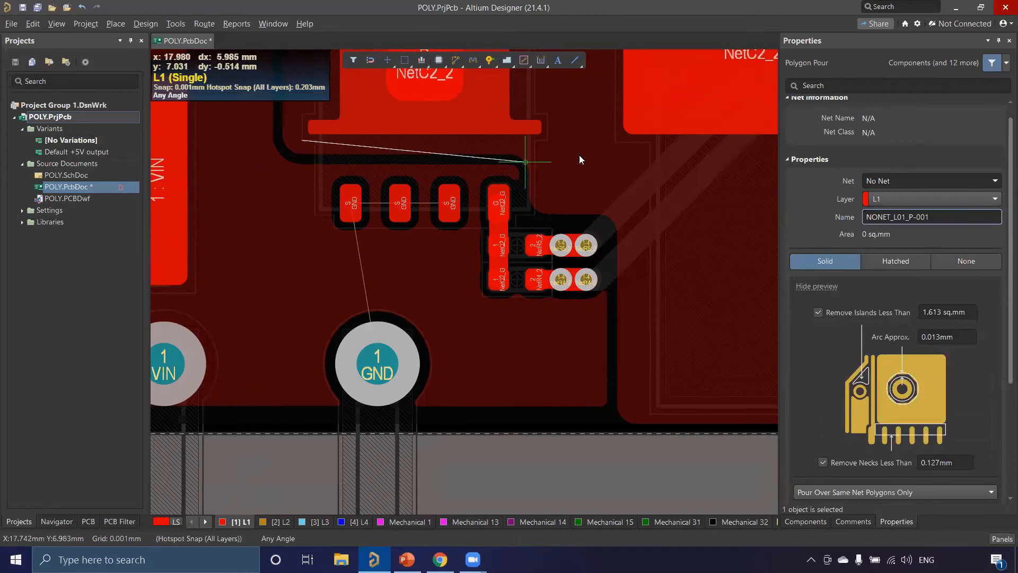
{"action": "left_click", "coordinate": [638, 142]}
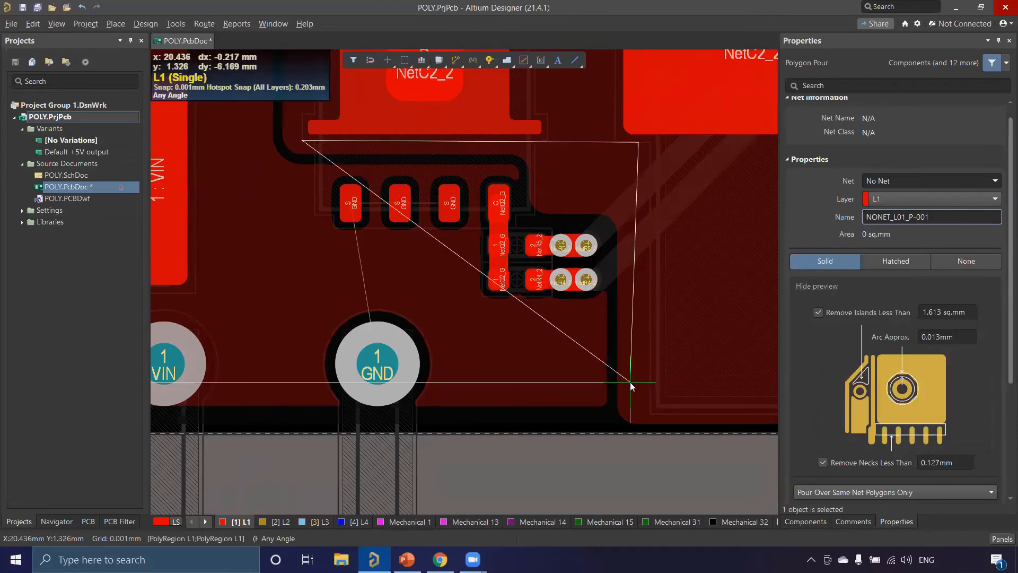
{"action": "left_click", "coordinate": [644, 414]}
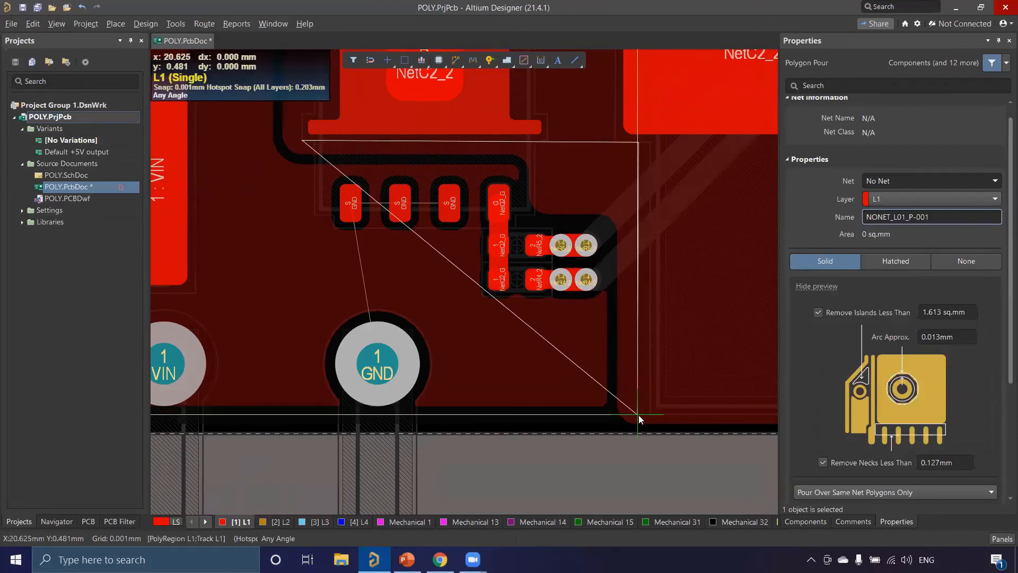
{"action": "left_click", "coordinate": [296, 418]}
{"action": "right_click", "coordinate": [296, 418]}
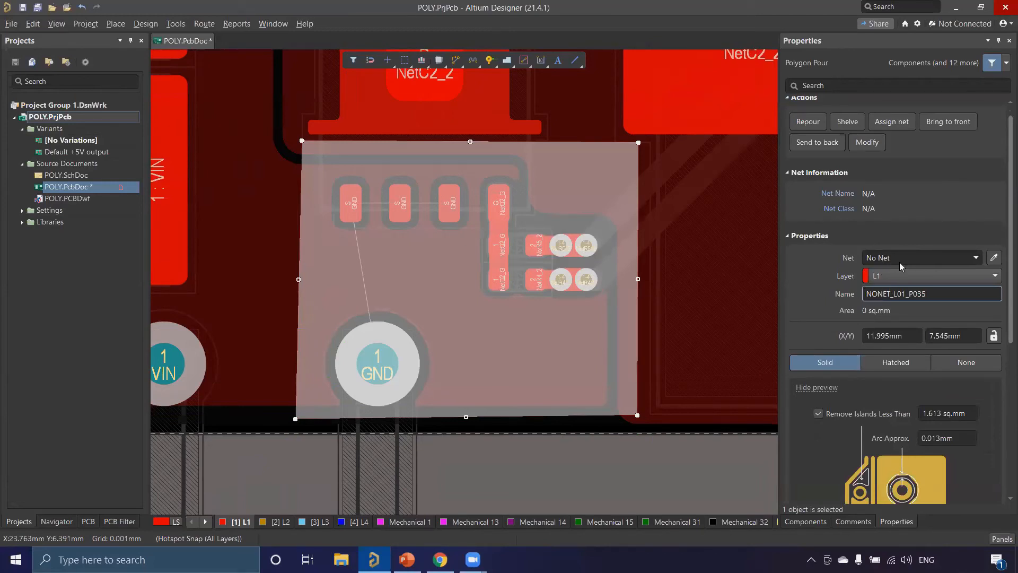
- Assign the GND net to the polygon around Q2's source pads and deselect it
{"action": "left_click", "coordinate": [978, 258]}
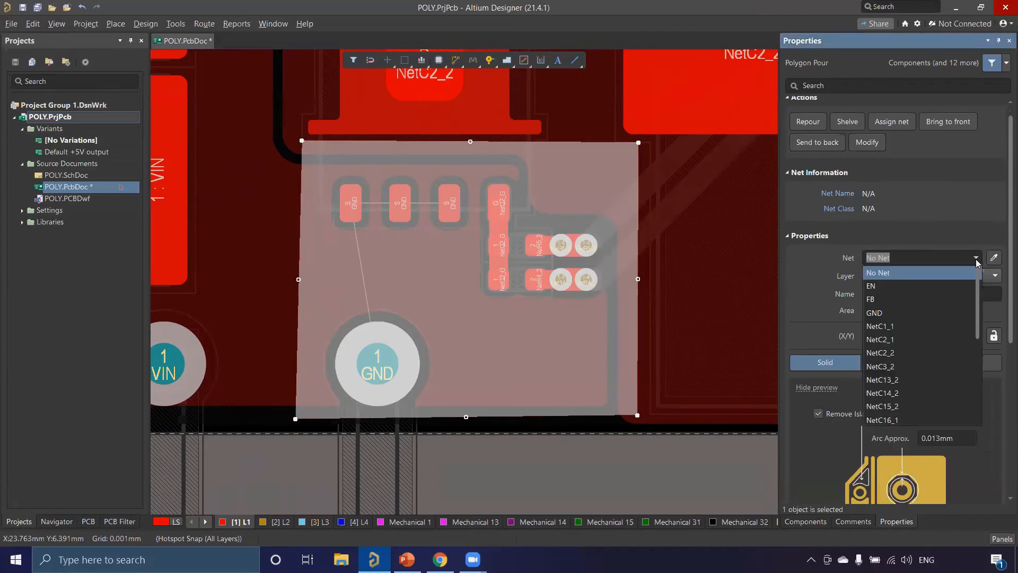
{"action": "left_click", "coordinate": [897, 313]}
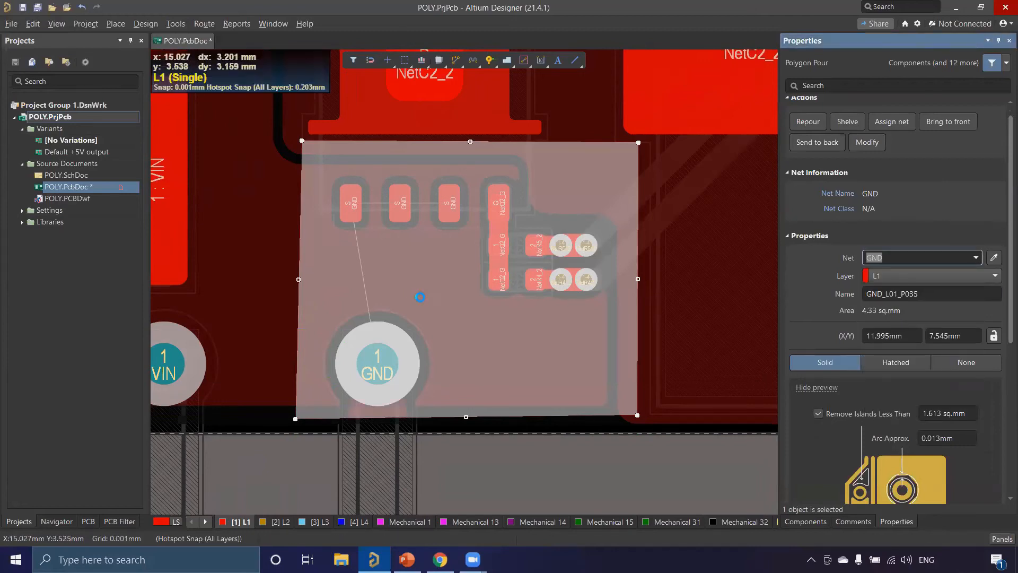
{"action": "left_click", "coordinate": [237, 414]}
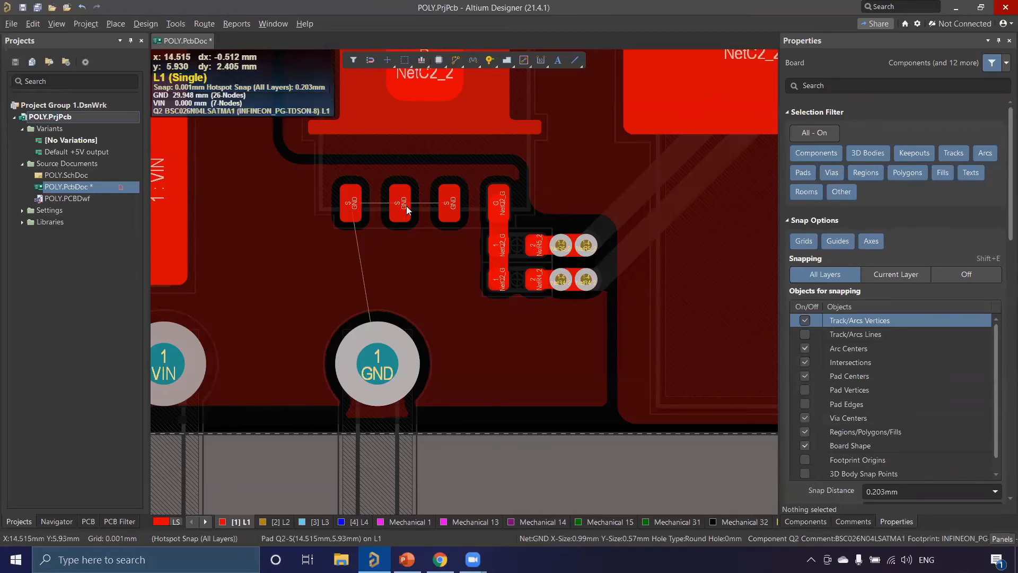
- Bring the GND polygon around Q2's source pads to the front of the overlapping pours
{"action": "left_click", "coordinate": [418, 276]}
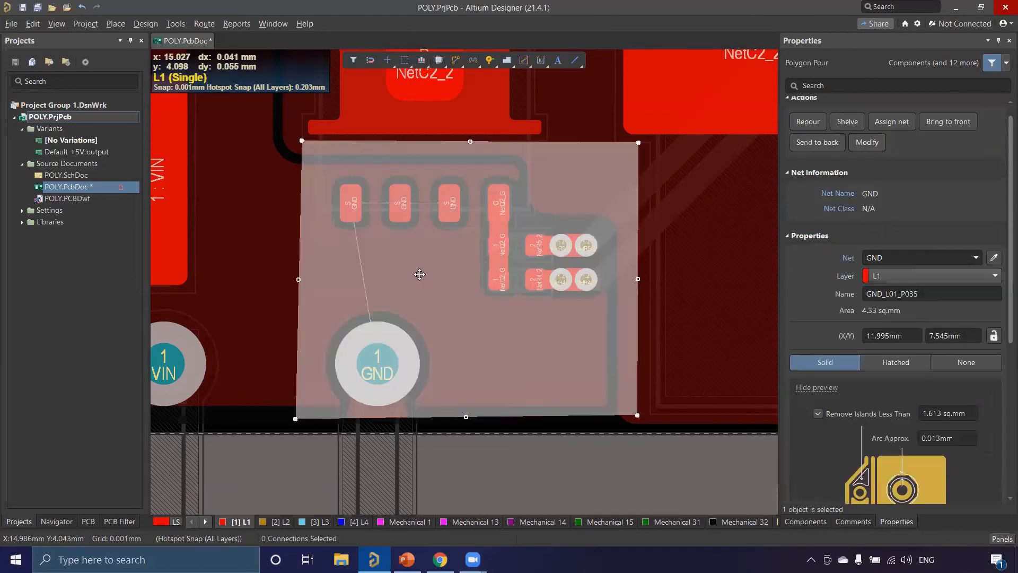
{"action": "right_click", "coordinate": [403, 230]}
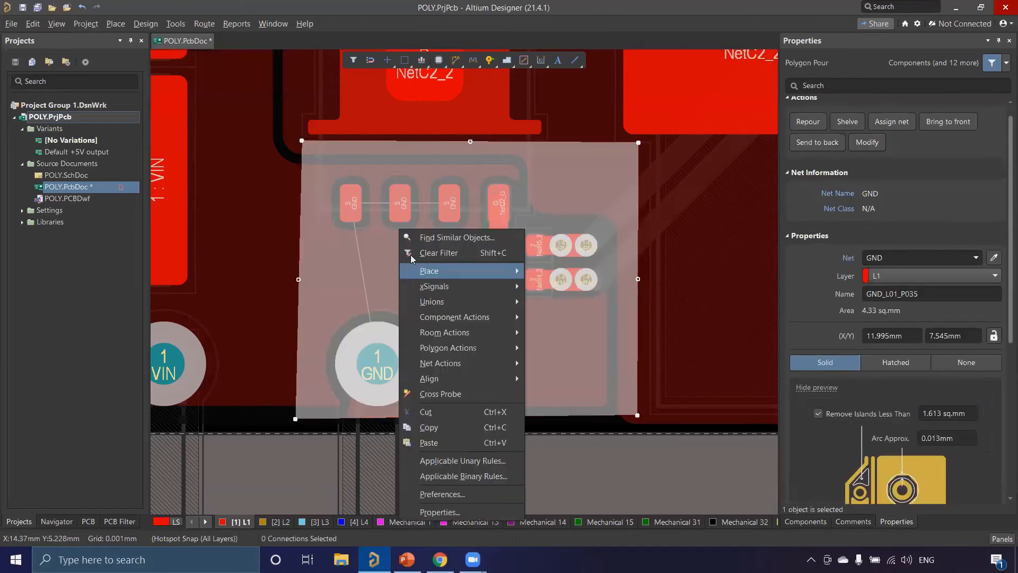
{"action": "mouse_move", "coordinate": [460, 355]}
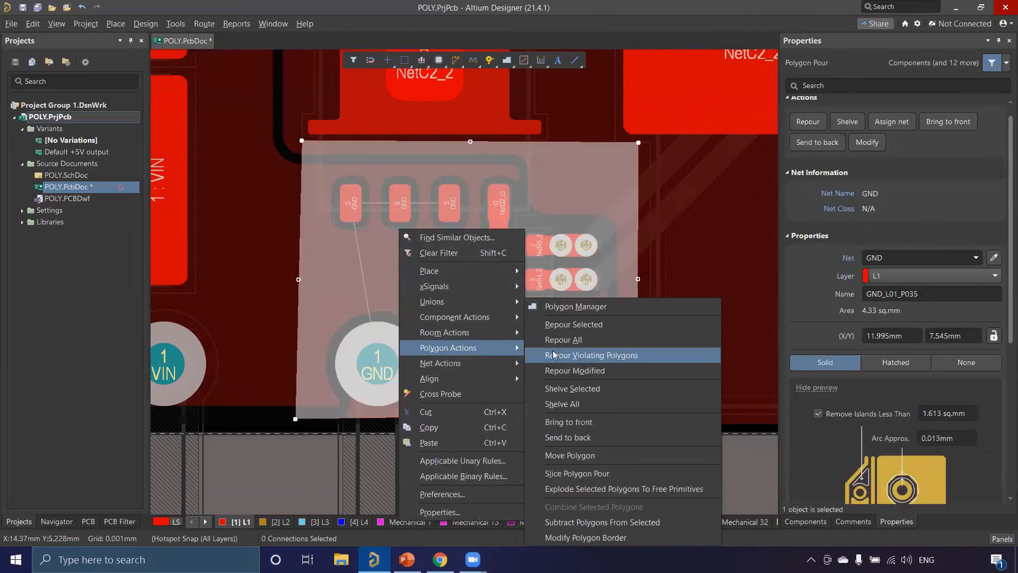
{"action": "left_click", "coordinate": [584, 423]}
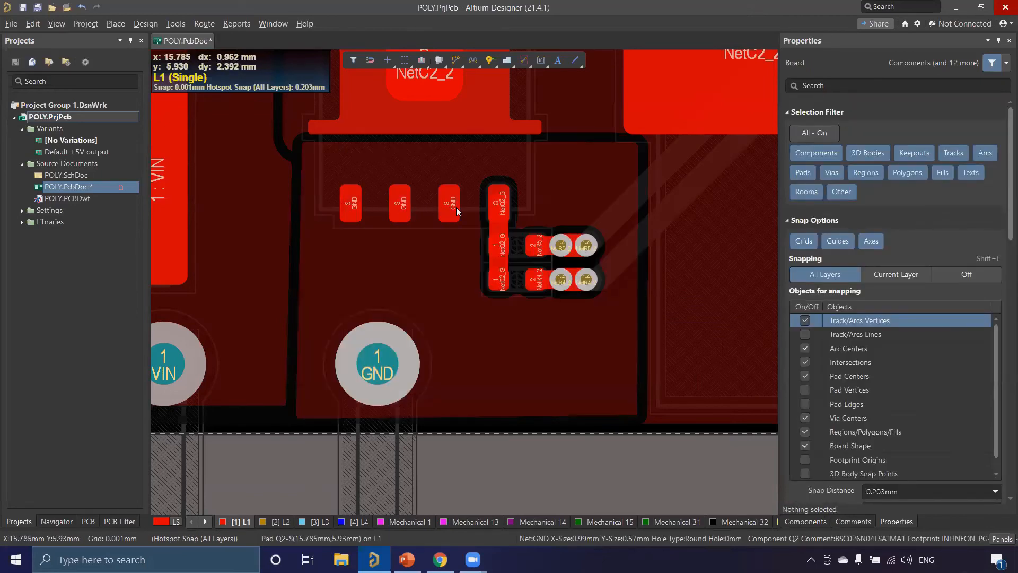
- Send the GND polygon around Q2's source pads to the back of the overlapping pours and deselect it
{"action": "left_click", "coordinate": [457, 328]}
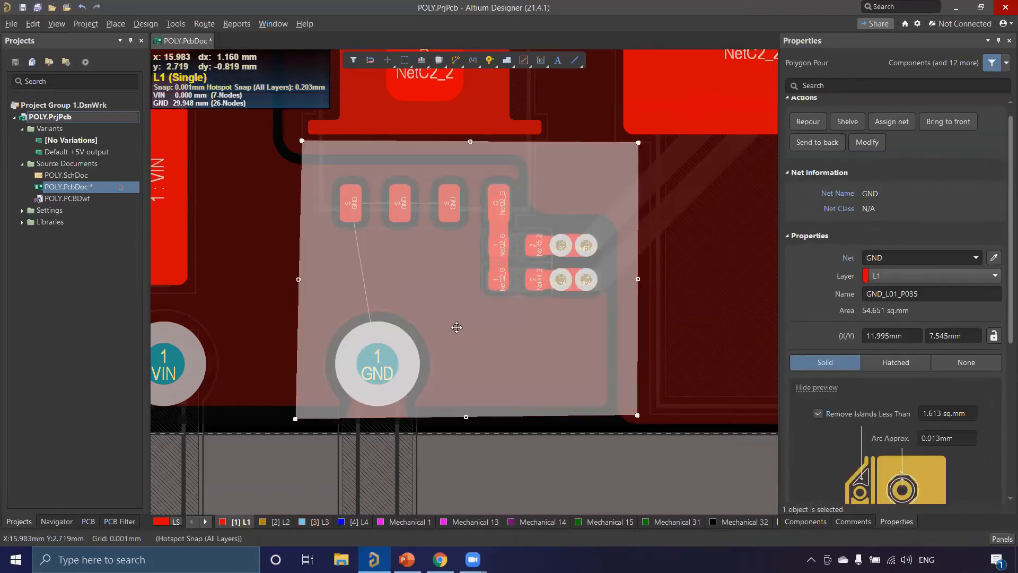
{"action": "left_click", "coordinate": [315, 390]}
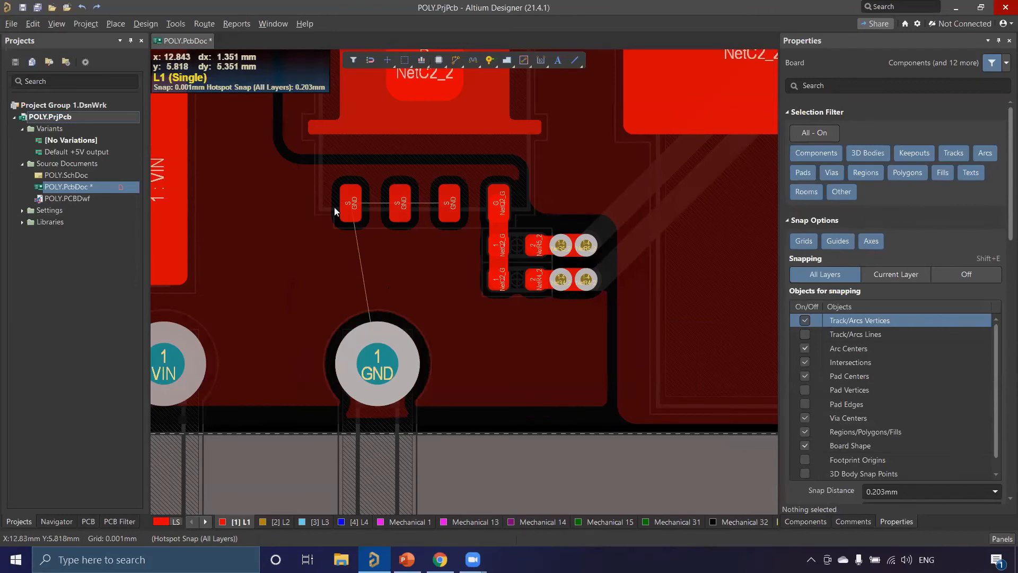
- In the Polygon Pour Manager, move the GND polygon around Q2 directly above L1-VIN in the L1 pour order and apply the change
{"action": "left_click", "coordinate": [174, 25]}
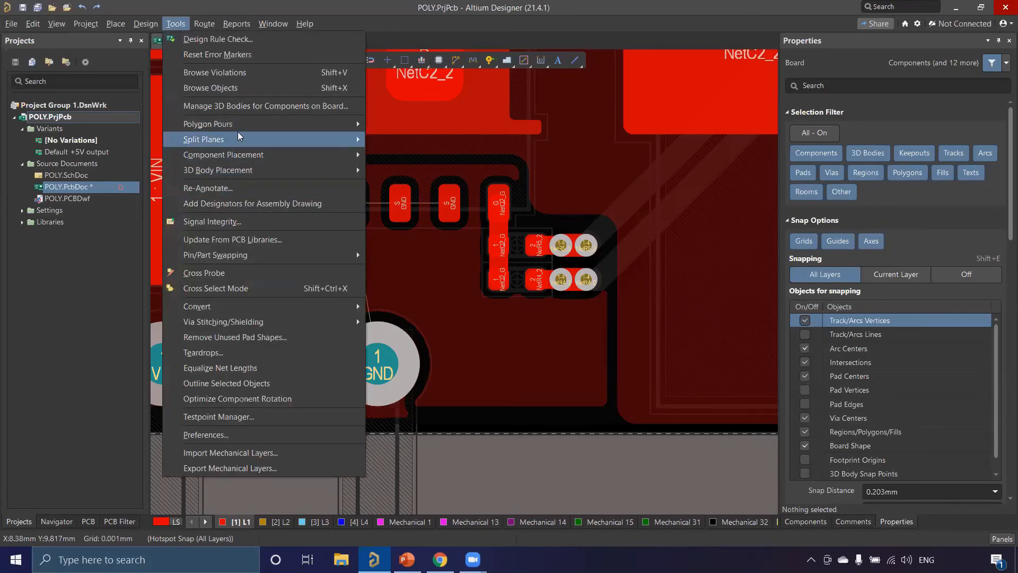
{"action": "mouse_move", "coordinate": [243, 128]}
{"action": "left_click", "coordinate": [419, 124]}
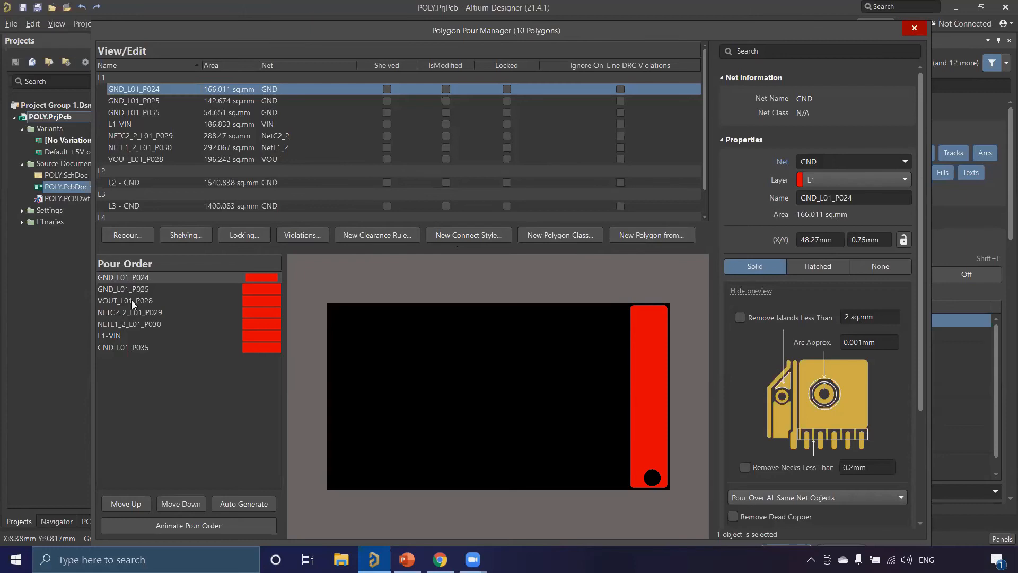
{"action": "left_click", "coordinate": [127, 347]}
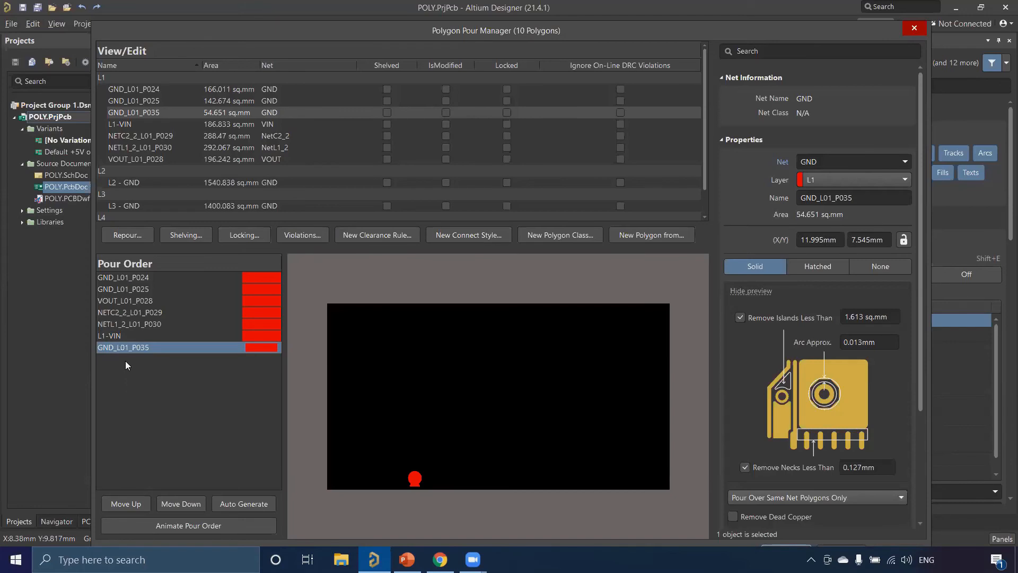
{"action": "left_click_drag", "start_coordinate": [126, 349], "coordinate": [126, 336]}
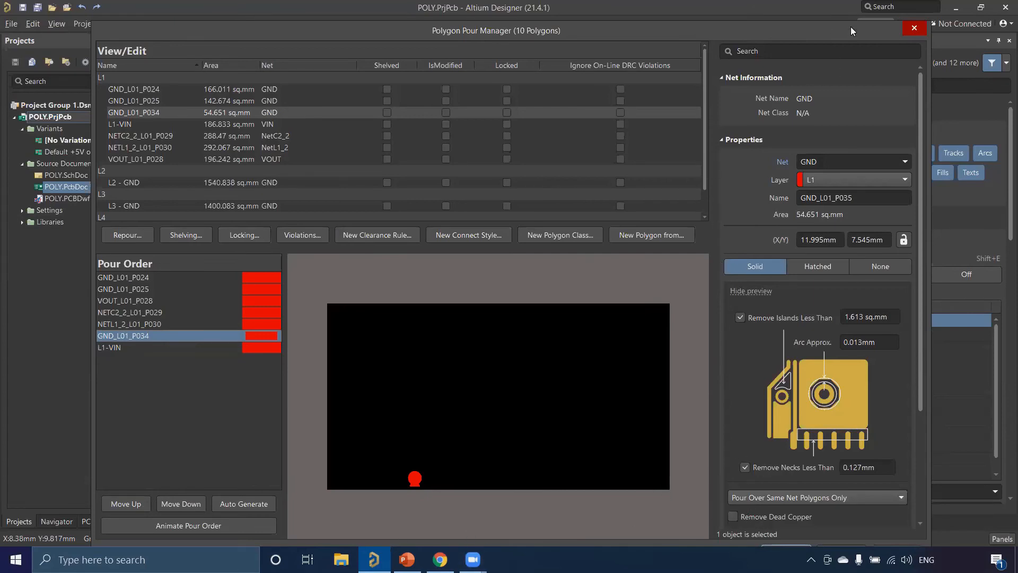
{"action": "left_click_drag", "start_coordinate": [851, 27], "coordinate": [848, 13]}
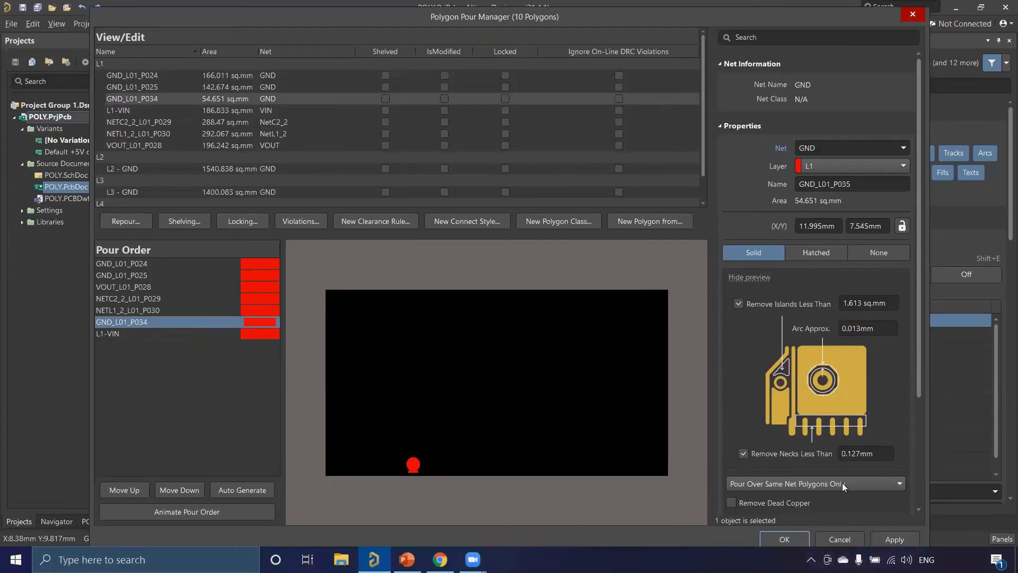
{"action": "left_click", "coordinate": [792, 539]}
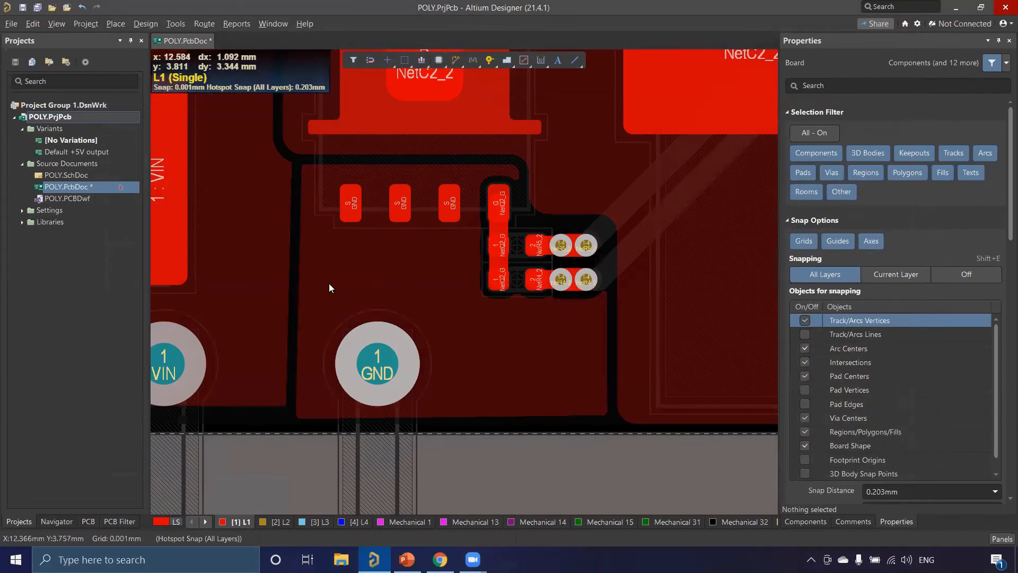
- Review the polygon list, pour order and rule options in the Polygon Pour Manager, close it and look over the L1 pours and VIN pads
{"action": "left_click", "coordinate": [175, 23]}
{"action": "mouse_move", "coordinate": [226, 123]}
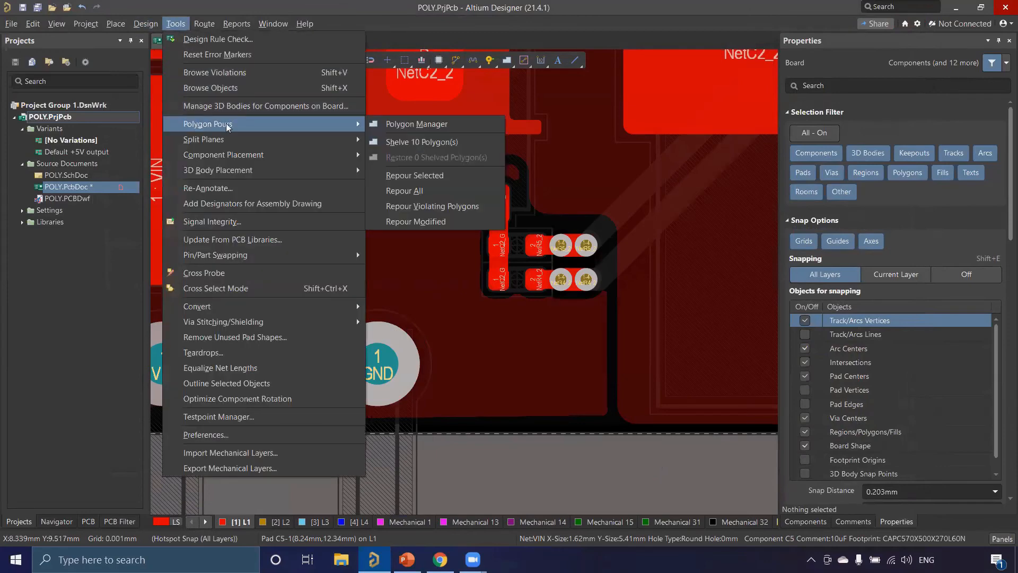
{"action": "left_click", "coordinate": [394, 124]}
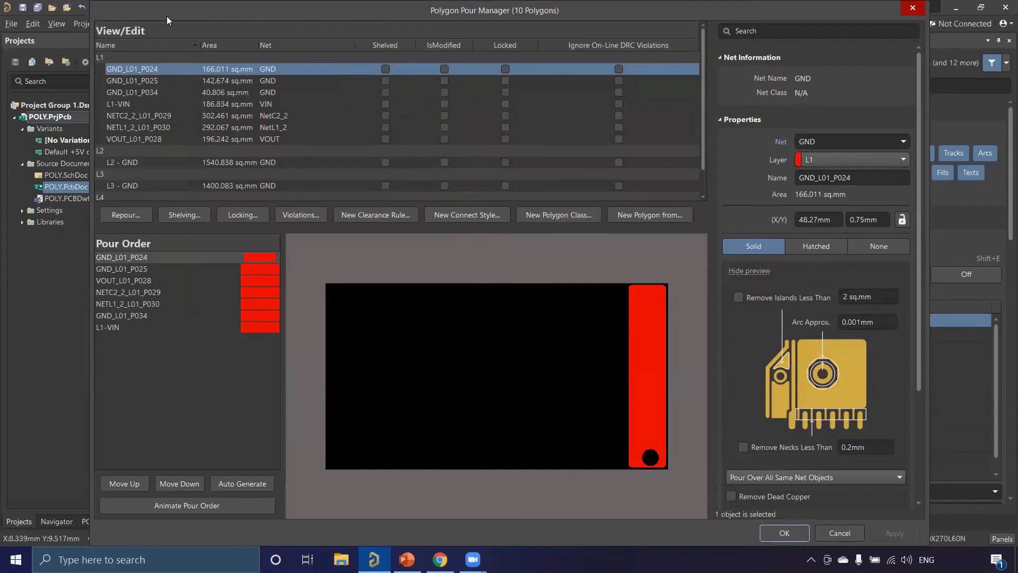
{"action": "left_click_drag", "start_coordinate": [166, 16], "coordinate": [212, 31]}
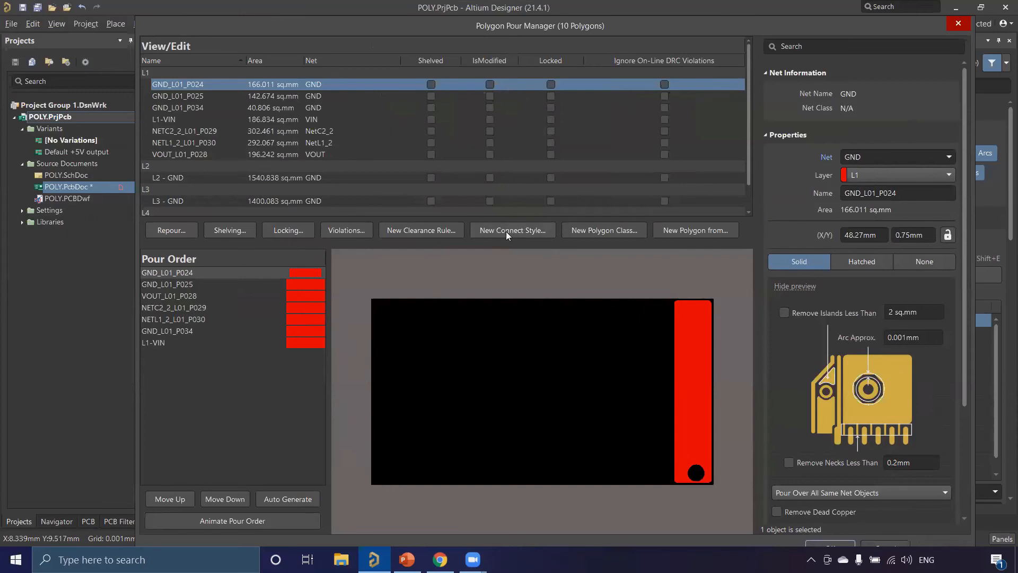
{"action": "left_click", "coordinate": [958, 22]}
{"action": "scroll", "coordinate": [320, 248], "scroll_direction": "down", "scroll_amount": 3, "text": "ctrl"}
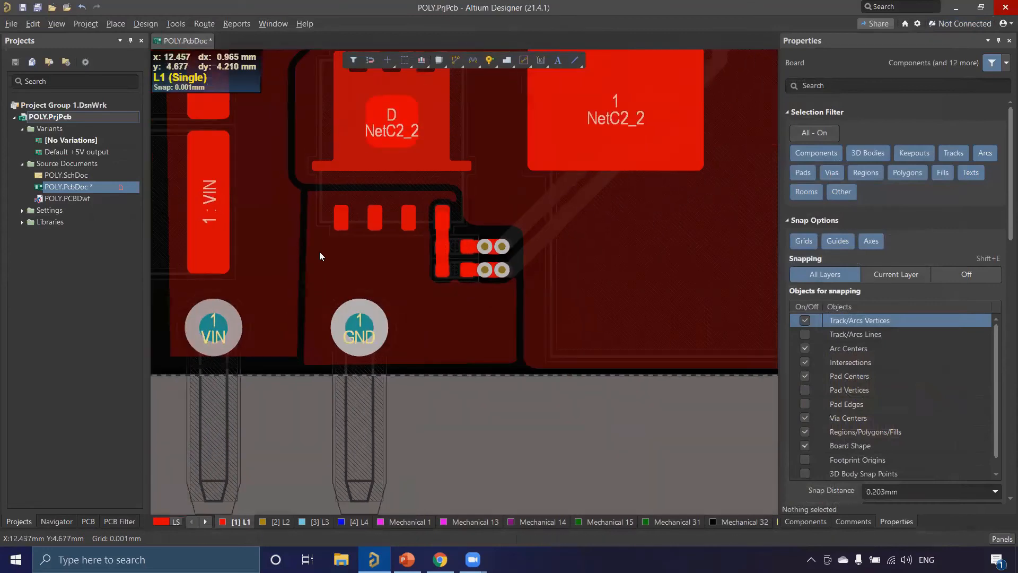
{"action": "right_click_drag", "start_coordinate": [188, 242], "coordinate": [298, 440]}
{"action": "right_click_drag", "start_coordinate": [373, 178], "coordinate": [358, 290]}
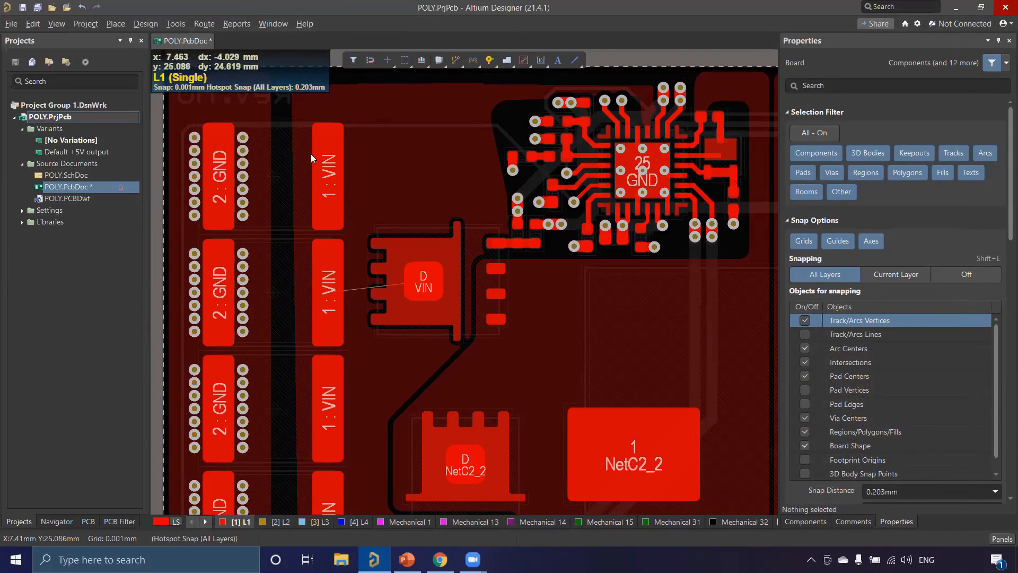
- Open the Polygon Pour Manager for defining a polygon connect style
{"action": "left_click", "coordinate": [175, 23]}
{"action": "mouse_move", "coordinate": [321, 125]}
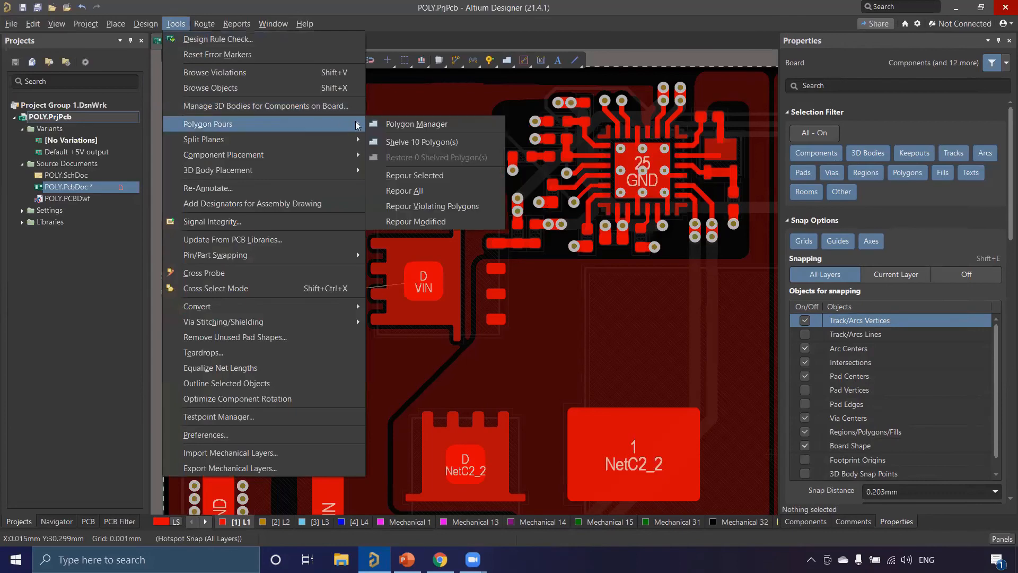
{"action": "left_click", "coordinate": [384, 125]}
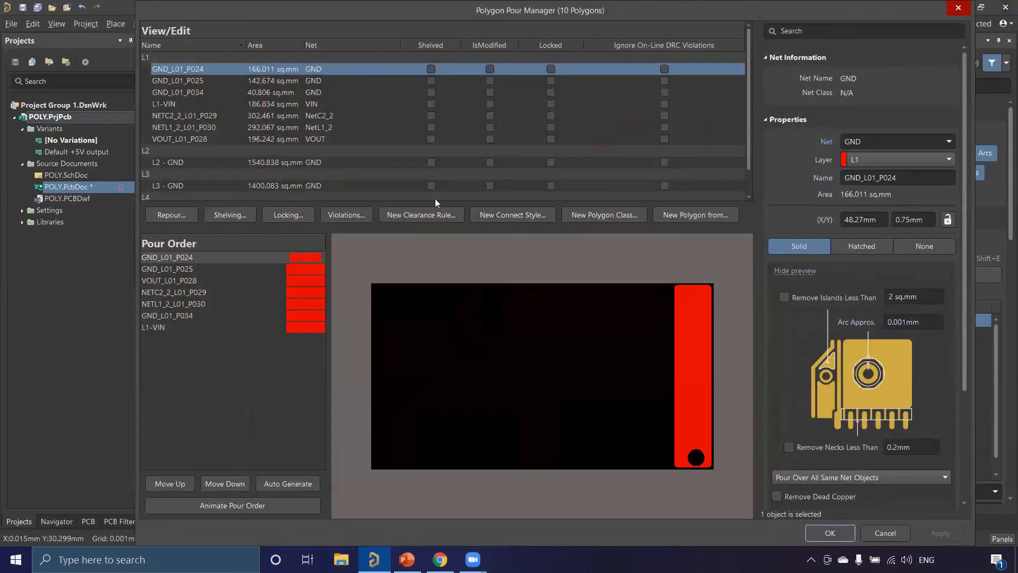
{"action": "left_click", "coordinate": [514, 214]}
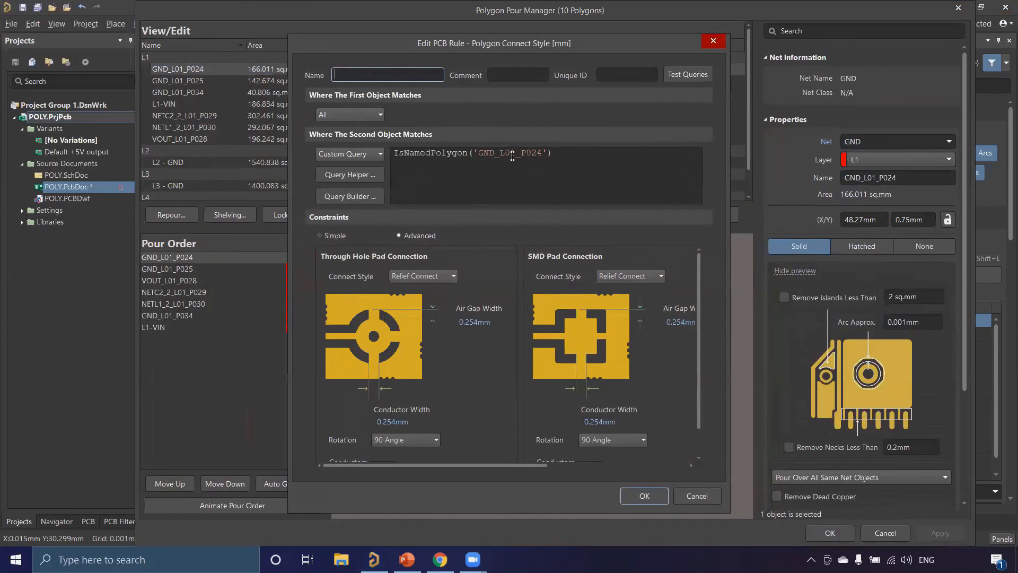
{"action": "type", "text": "New"}
{"action": "key", "text": "Escape"}
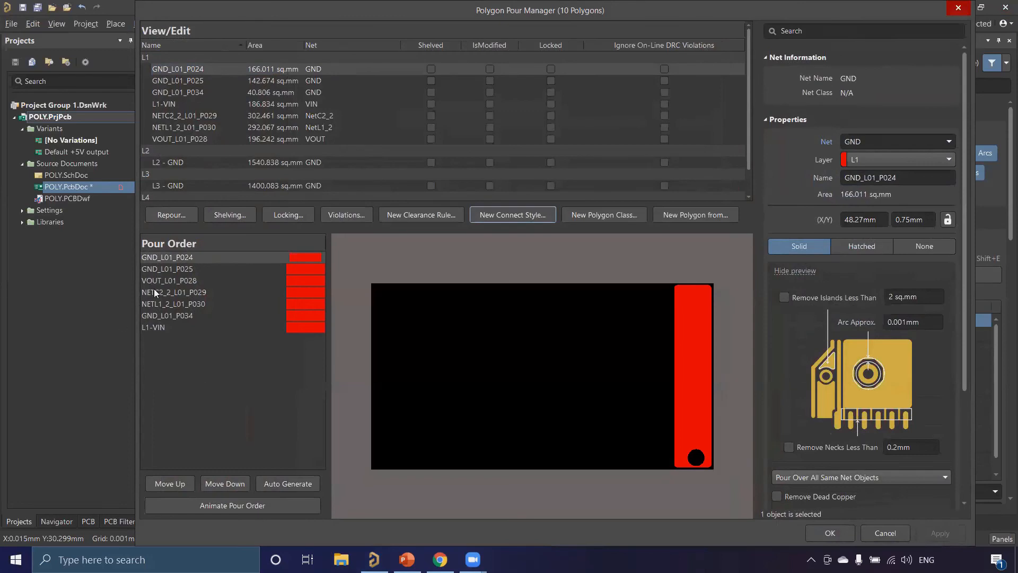
- Create a connect style rule named New for the L1-VIN polygon, using Relief Connect with 0.254 mm air gap and conductor width
{"action": "left_click", "coordinate": [156, 328]}
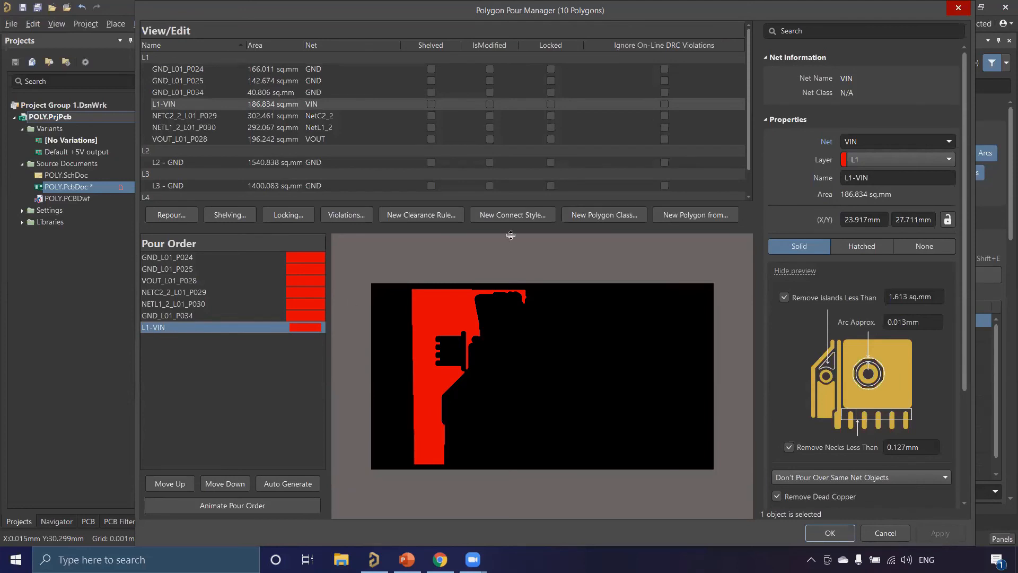
{"action": "left_click", "coordinate": [521, 215]}
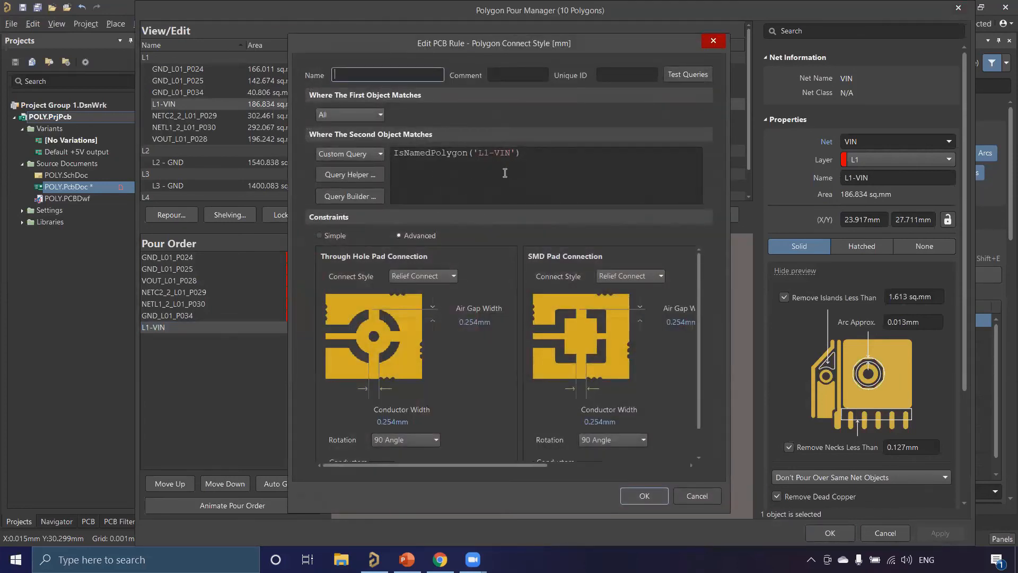
{"action": "type", "text": "New"}
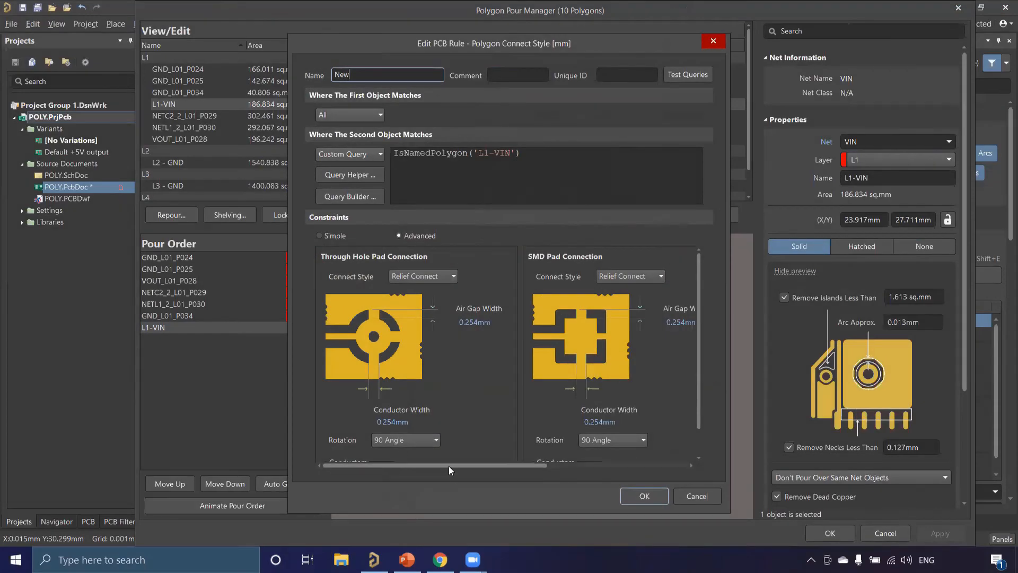
{"action": "left_click_drag", "start_coordinate": [448, 466], "coordinate": [426, 464]}
{"action": "left_click", "coordinate": [641, 496]}
{"action": "left_click", "coordinate": [826, 533]}
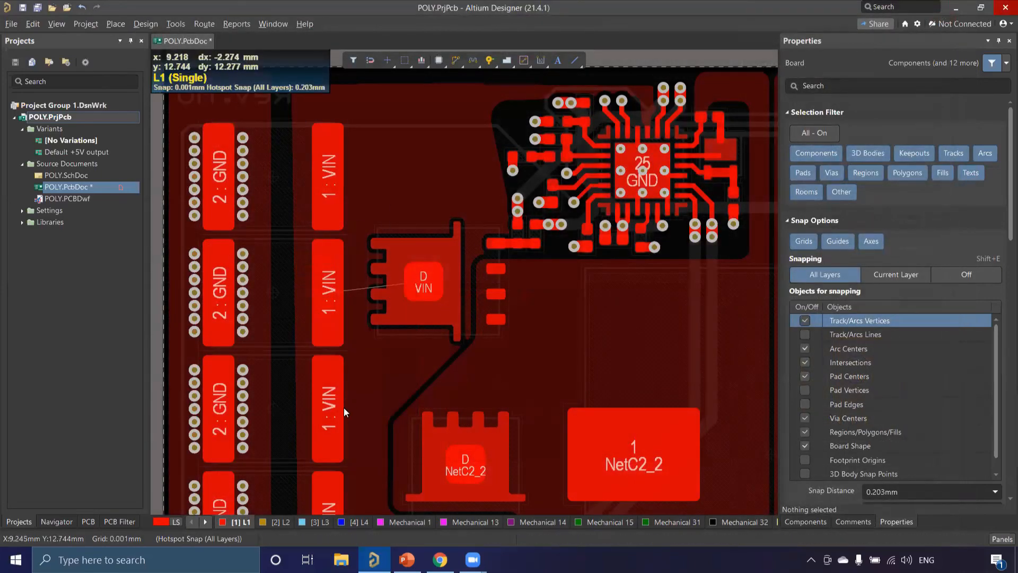
- Repour the L1-VIN polygon and deselect it to inspect the relief connections at the VIN pads
{"action": "left_click", "coordinate": [376, 162]}
{"action": "right_click", "coordinate": [364, 171]}
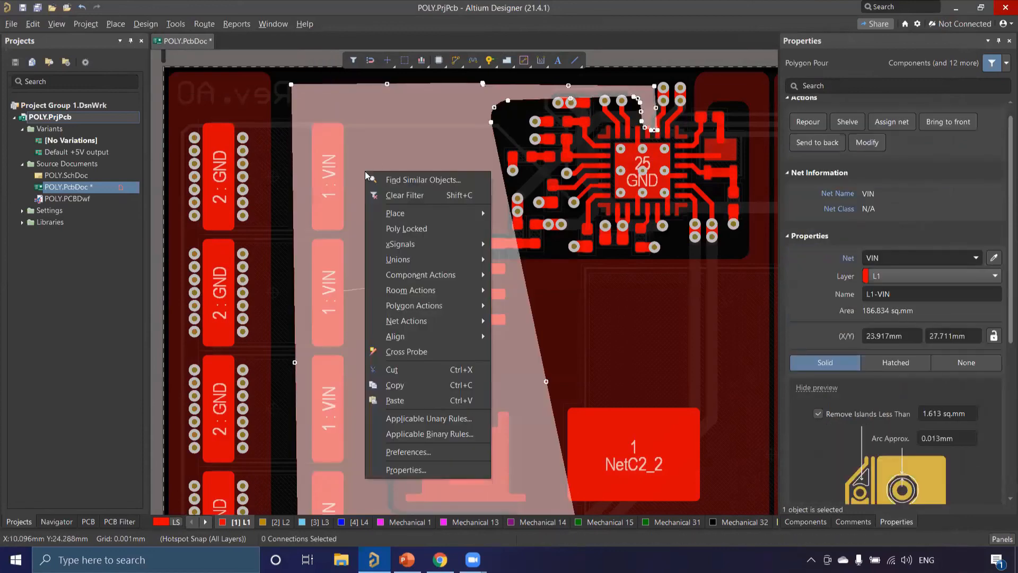
{"action": "mouse_move", "coordinate": [424, 315]}
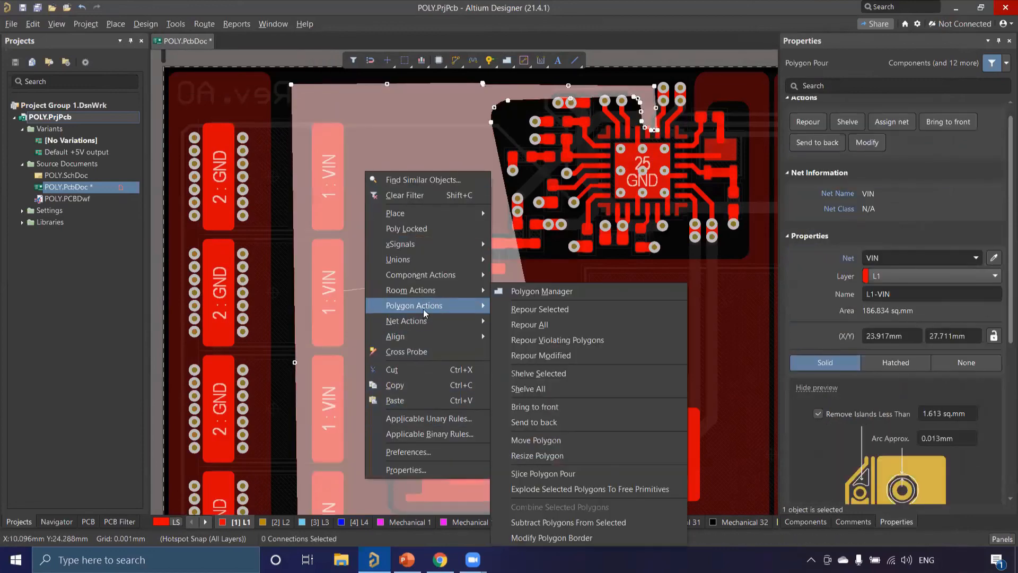
{"action": "left_click", "coordinate": [524, 310]}
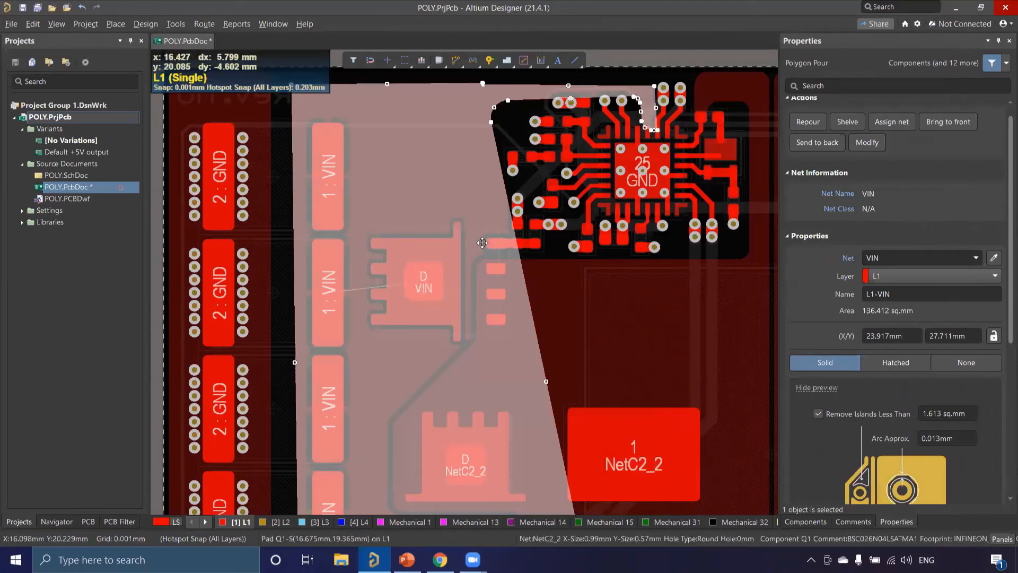
{"action": "left_click", "coordinate": [442, 185]}
{"action": "scroll", "coordinate": [344, 130], "scroll_direction": "up", "scroll_amount": 2, "text": "ctrl"}
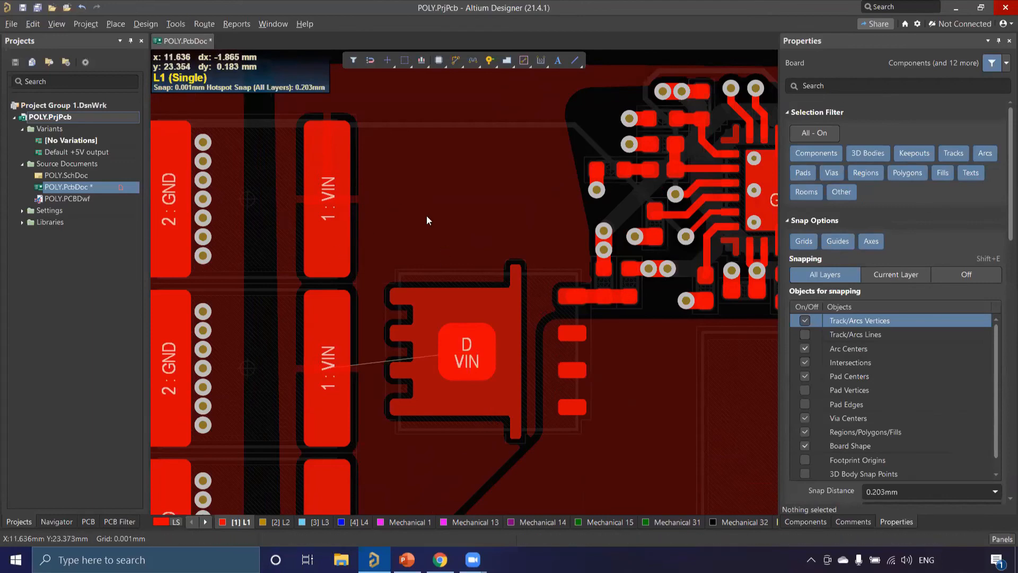
- Add stitching vias to the GND net on a 1 mm staggered grid, L1 - L4, with 0.2 mm holes and 0.5 mm diameter
{"action": "scroll", "coordinate": [426, 216], "scroll_direction": "down", "scroll_amount": 5, "text": "ctrl"}
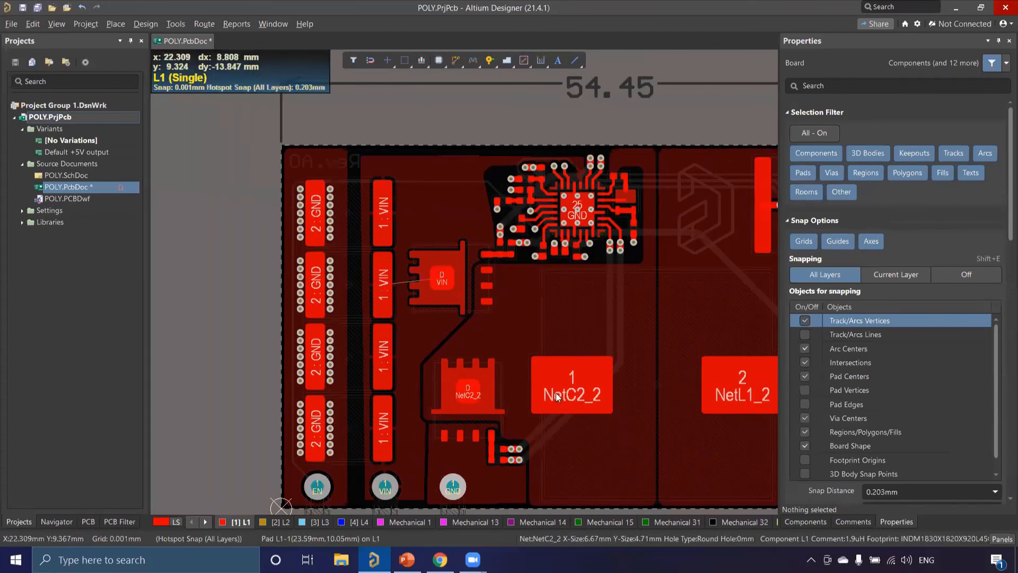
{"action": "right_click_drag", "start_coordinate": [557, 398], "coordinate": [475, 289]}
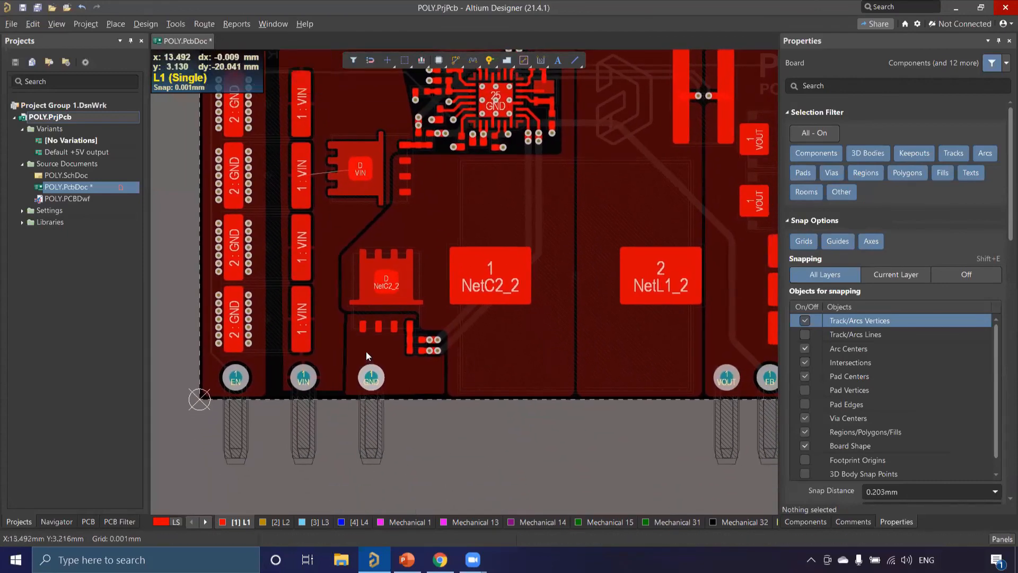
{"action": "scroll", "coordinate": [371, 353], "scroll_direction": "up", "scroll_amount": 3, "text": "ctrl"}
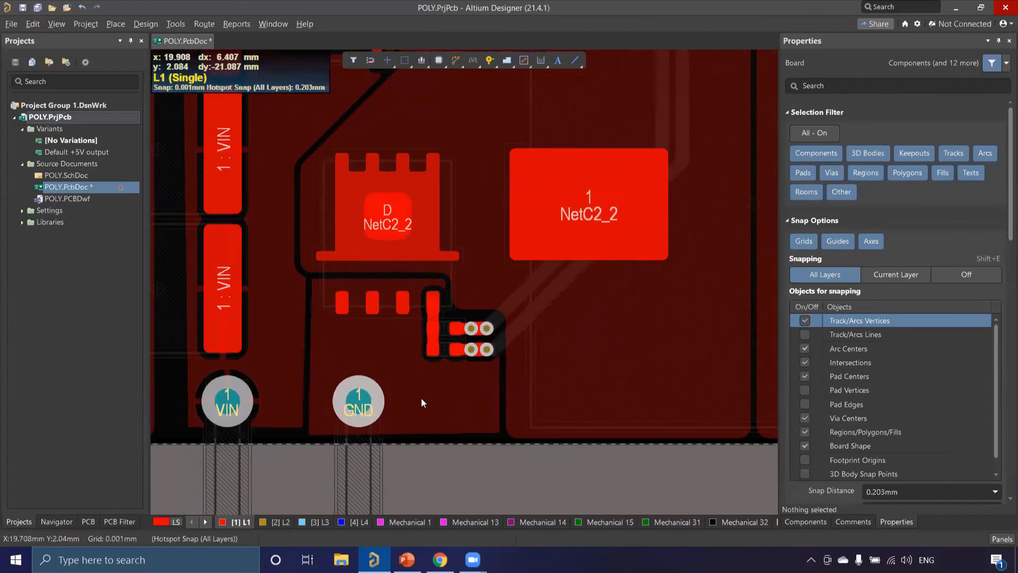
{"action": "scroll", "coordinate": [419, 334], "scroll_direction": "up", "scroll_amount": 3, "text": "ctrl"}
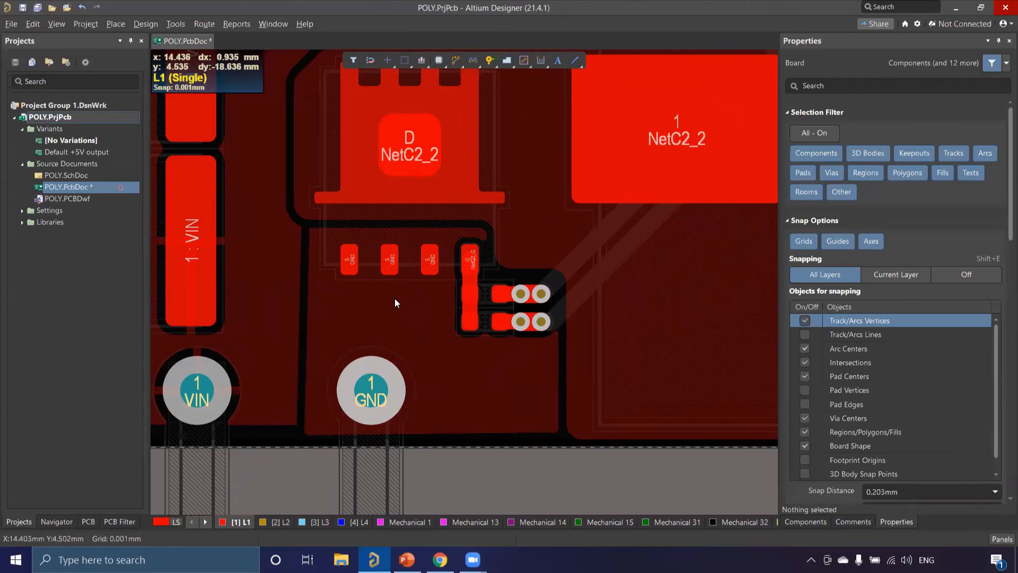
{"action": "scroll", "coordinate": [386, 305], "scroll_direction": "up", "scroll_amount": 2, "text": "ctrl"}
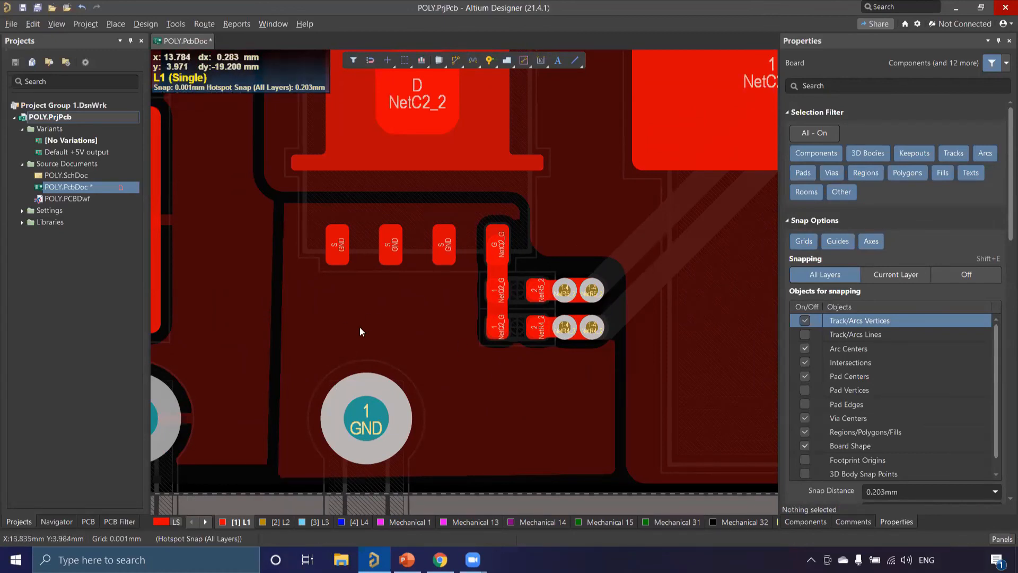
{"action": "left_click", "coordinate": [360, 280]}
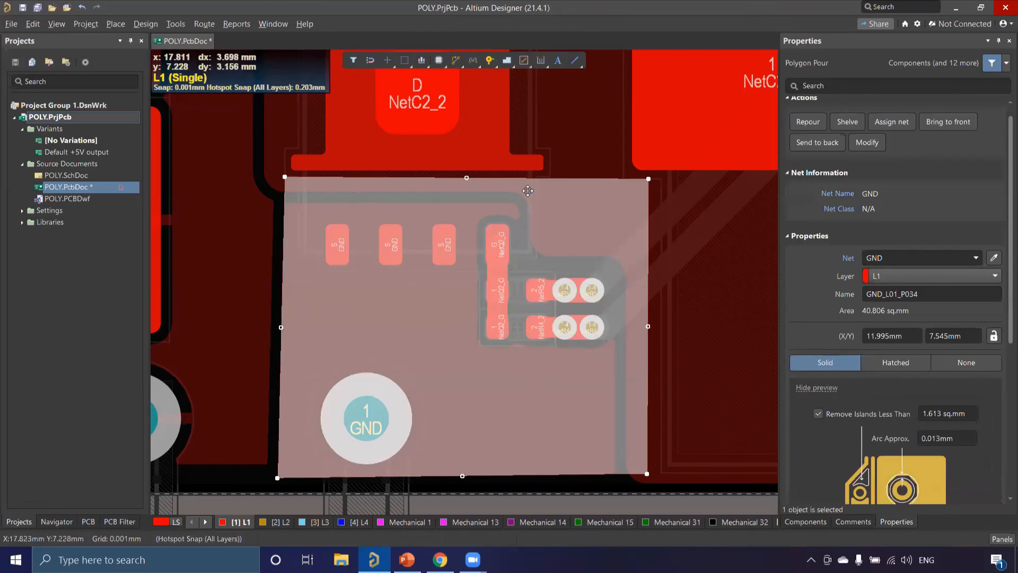
{"action": "left_click", "coordinate": [184, 26]}
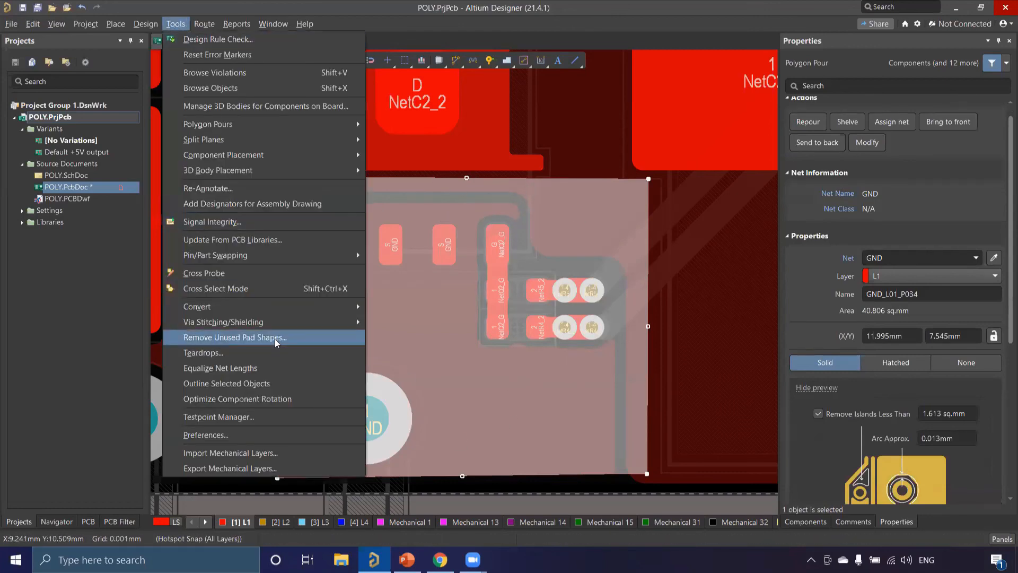
{"action": "mouse_move", "coordinate": [283, 328]}
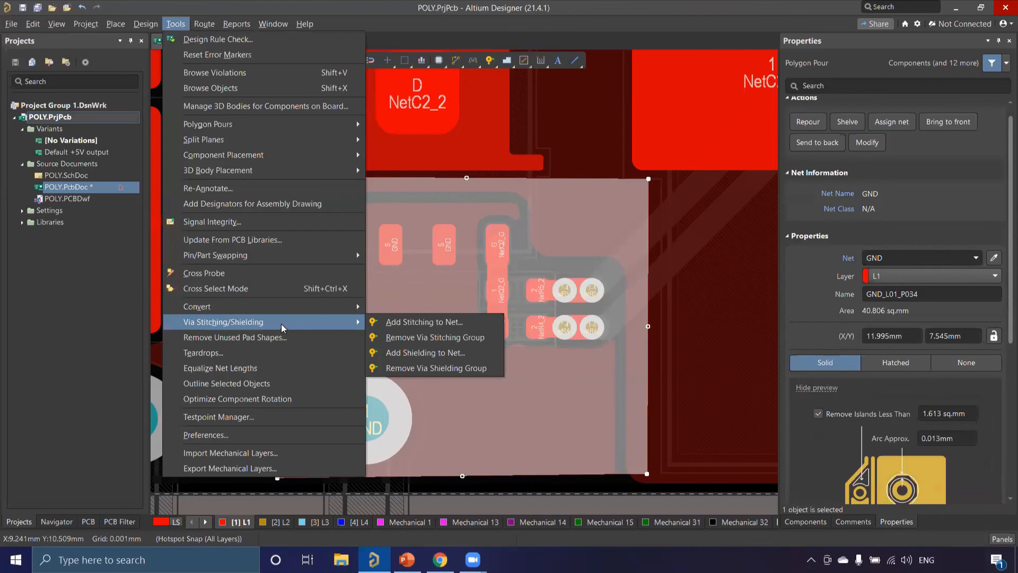
{"action": "left_click", "coordinate": [443, 325]}
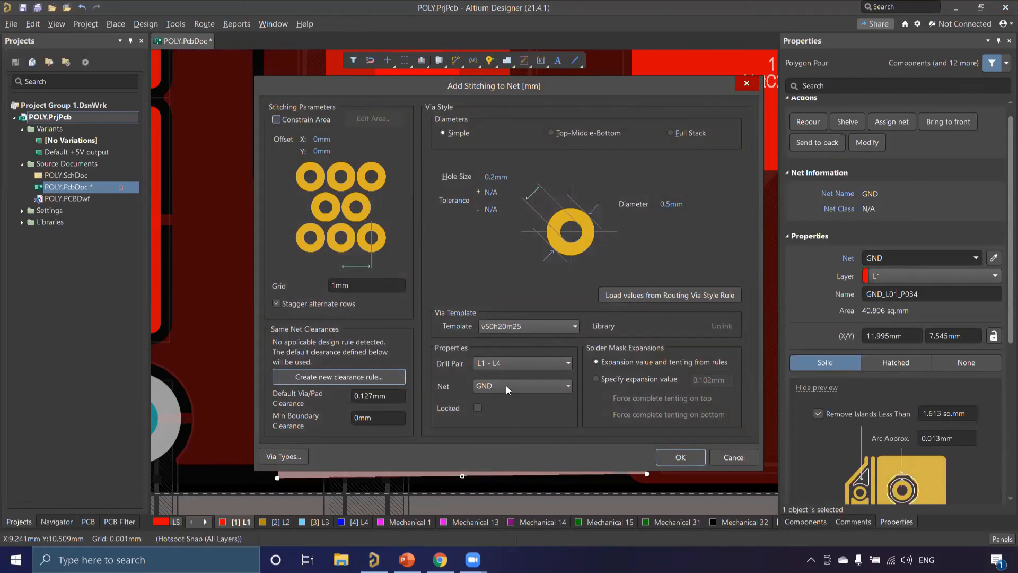
{"action": "left_click", "coordinate": [681, 458]}
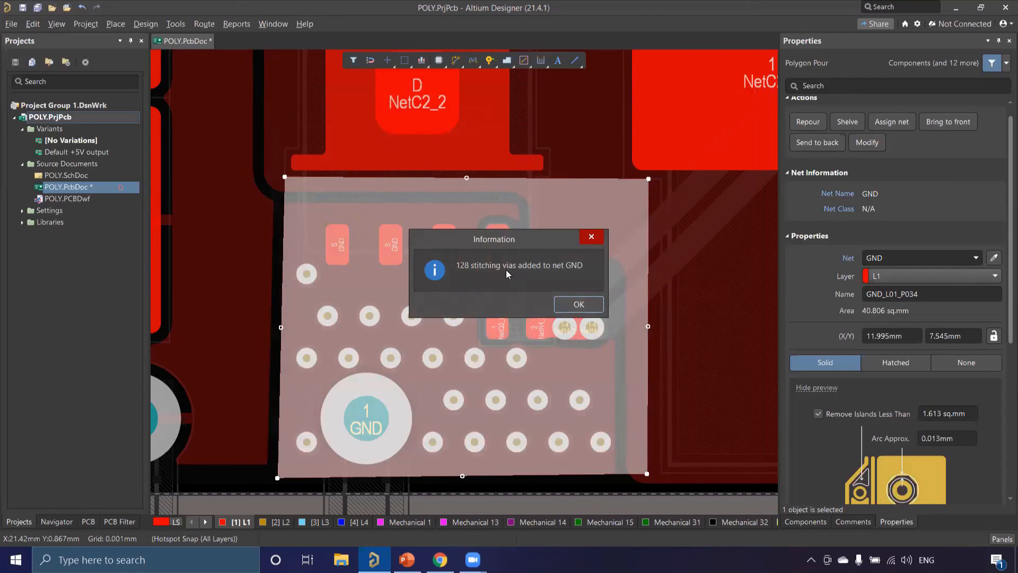
- Look over the stitching vias across the GND areas on L1 and delete the stitching via group
{"action": "left_click", "coordinate": [577, 305]}
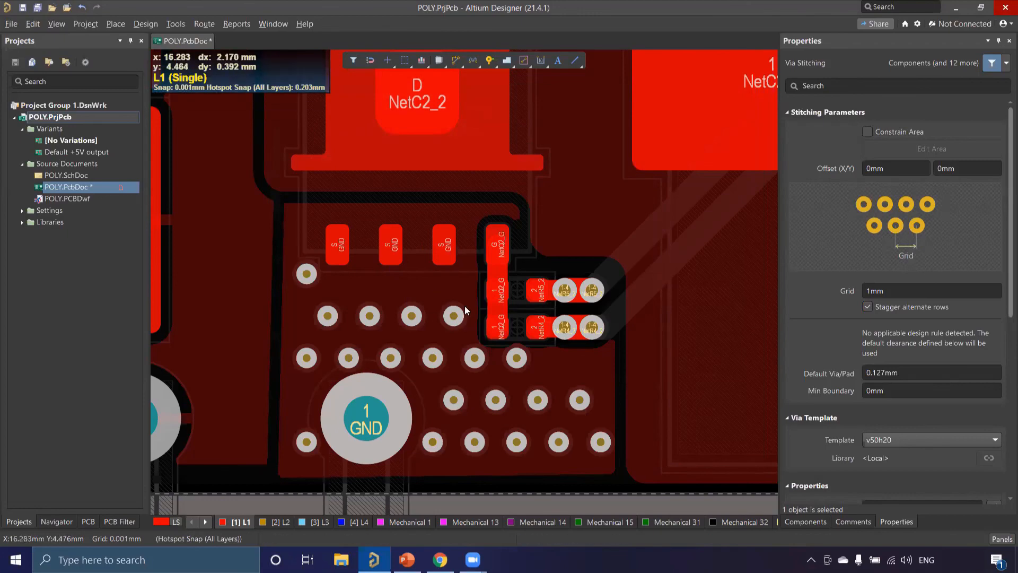
{"action": "scroll", "coordinate": [469, 292], "scroll_direction": "down", "scroll_amount": 1, "text": "ctrl"}
{"action": "scroll", "coordinate": [463, 286], "scroll_direction": "down", "scroll_amount": 2, "text": "ctrl"}
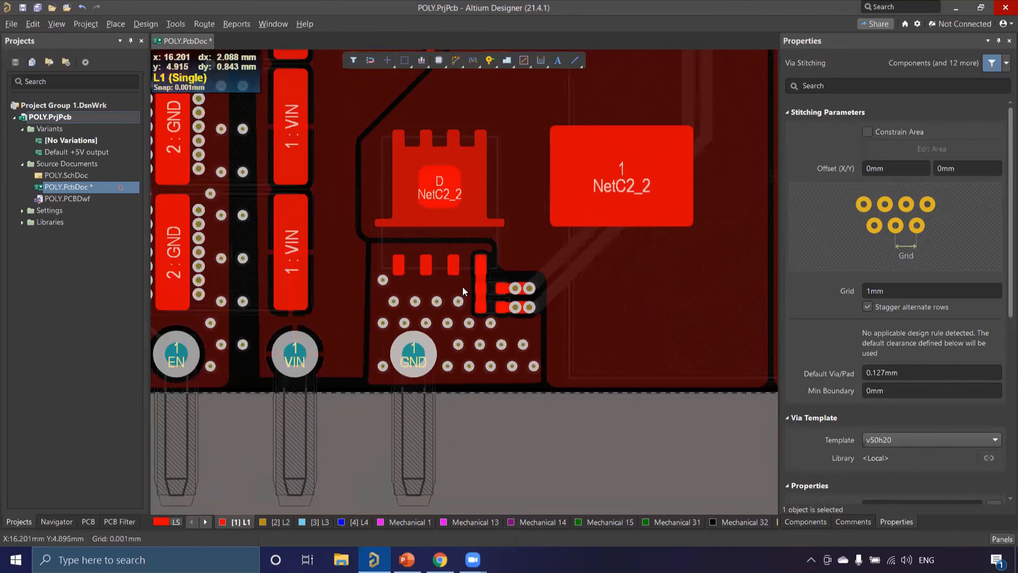
{"action": "scroll", "coordinate": [474, 270], "scroll_direction": "down", "scroll_amount": 1, "text": "ctrl"}
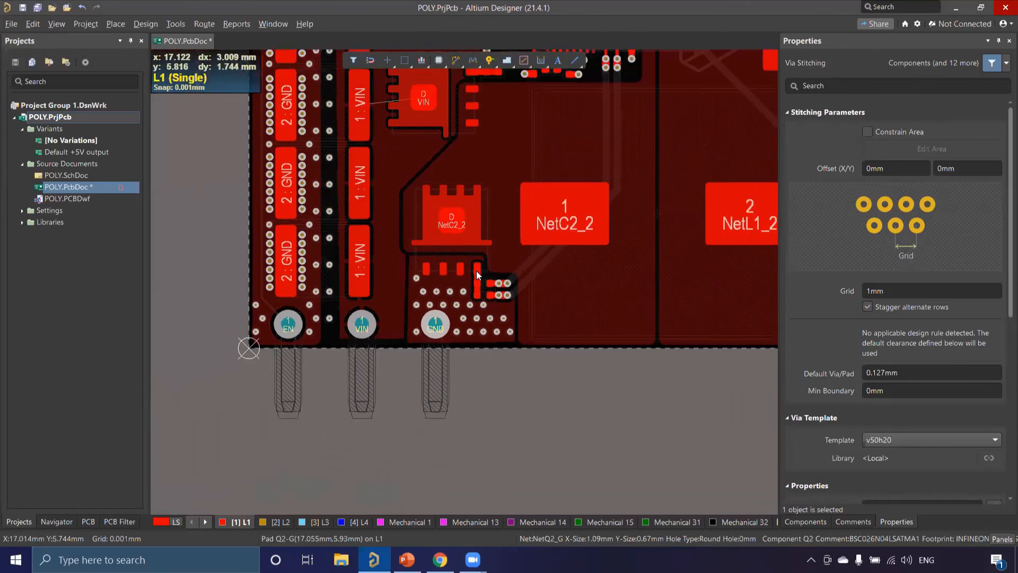
{"action": "right_click_drag", "start_coordinate": [525, 267], "coordinate": [415, 446]}
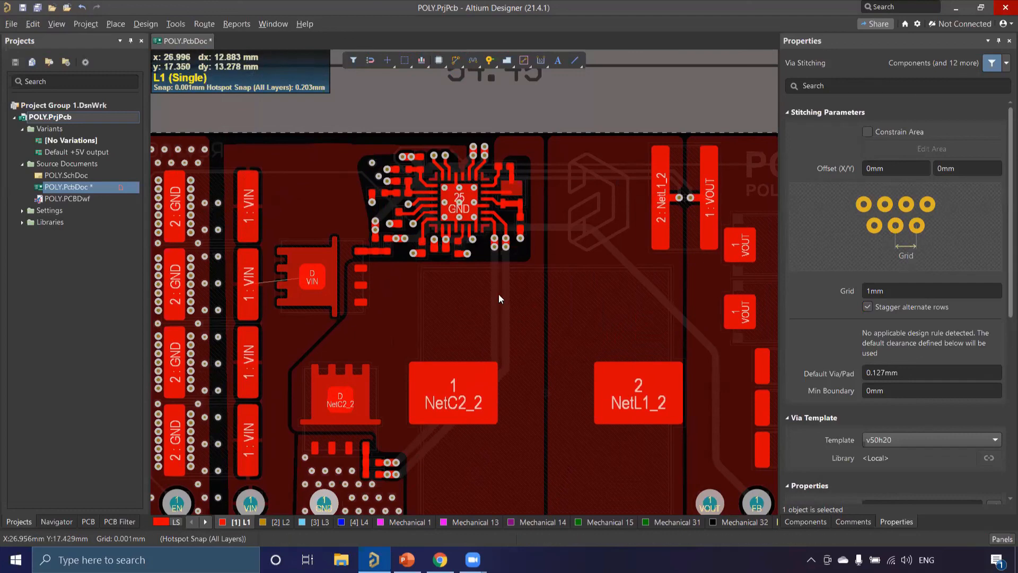
{"action": "right_click_drag", "start_coordinate": [437, 355], "coordinate": [479, 278]}
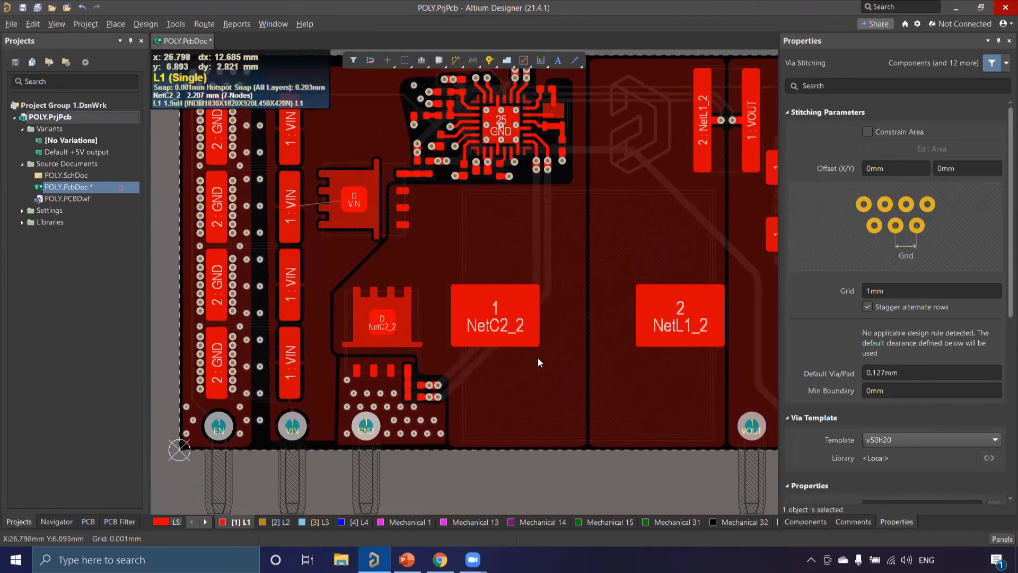
{"action": "key", "text": "Delete"}
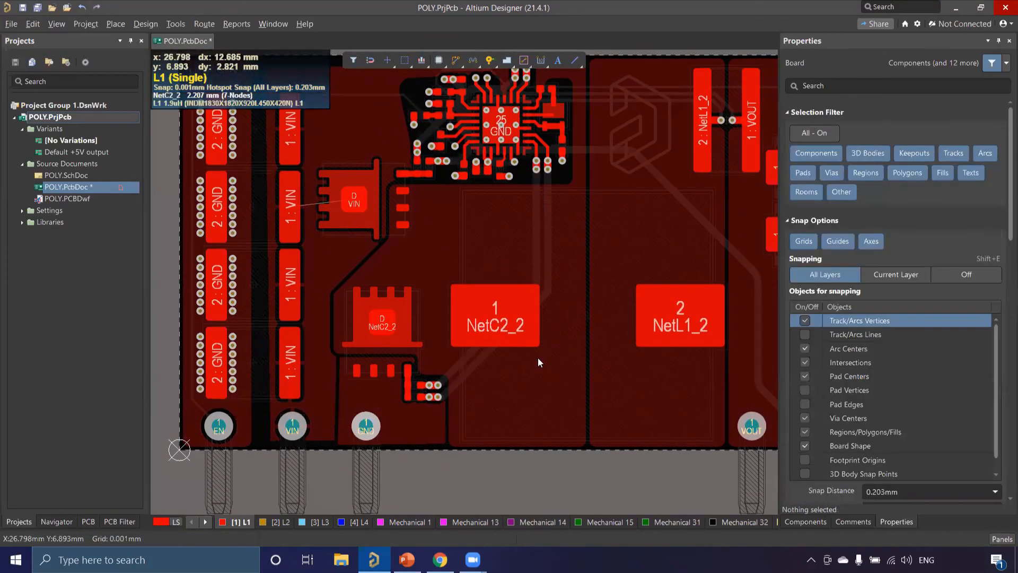
- Make L3 the active layer and select the entire FB track
{"action": "left_click", "coordinate": [317, 521]}
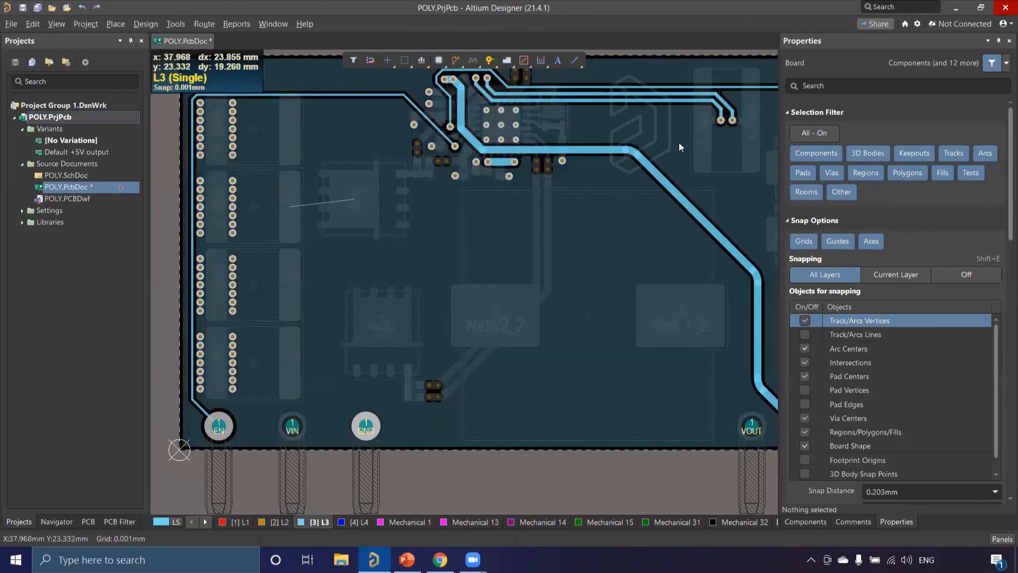
{"action": "scroll", "coordinate": [679, 142], "scroll_direction": "up", "scroll_amount": 1, "text": "ctrl"}
{"action": "right_click_drag", "start_coordinate": [604, 279], "coordinate": [462, 344]}
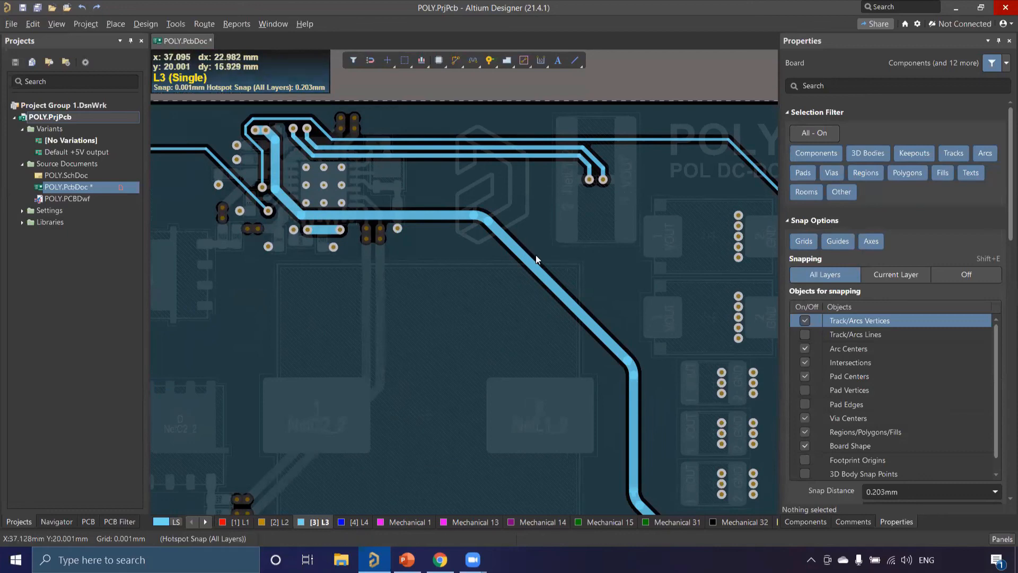
{"action": "left_click", "coordinate": [534, 268]}
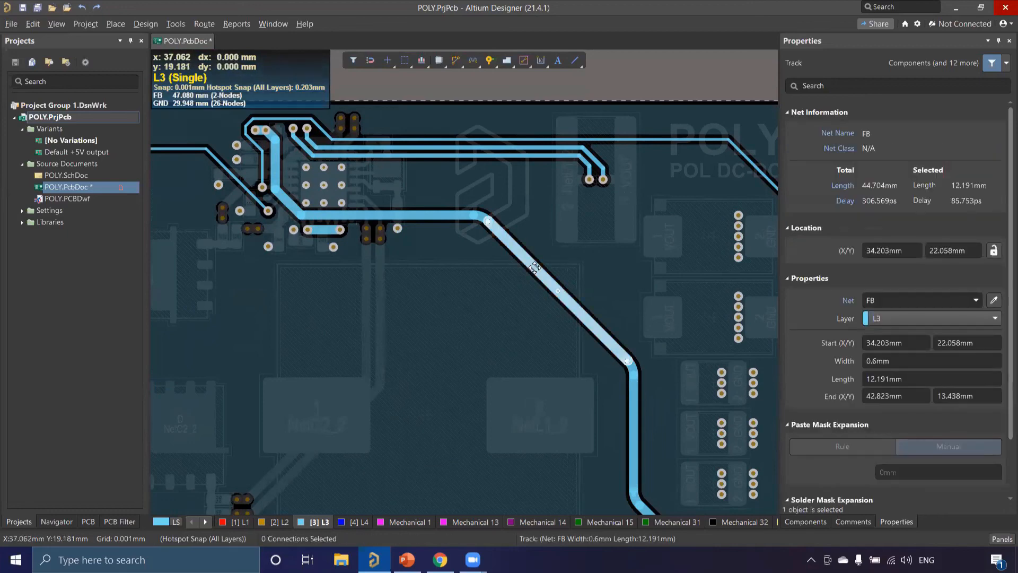
{"action": "key", "text": "Tab"}
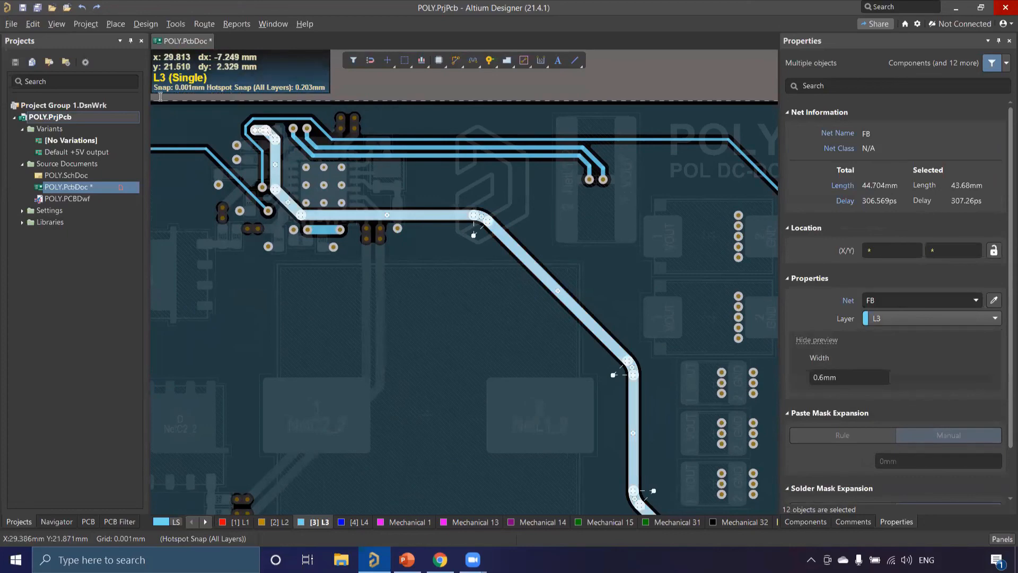
- Add one row of GND shielding vias around net FB, with 0.254 mm distance and grid, L1 - L4, 0.2 mm holes and 0.5 mm diameter
{"action": "left_click", "coordinate": [178, 24]}
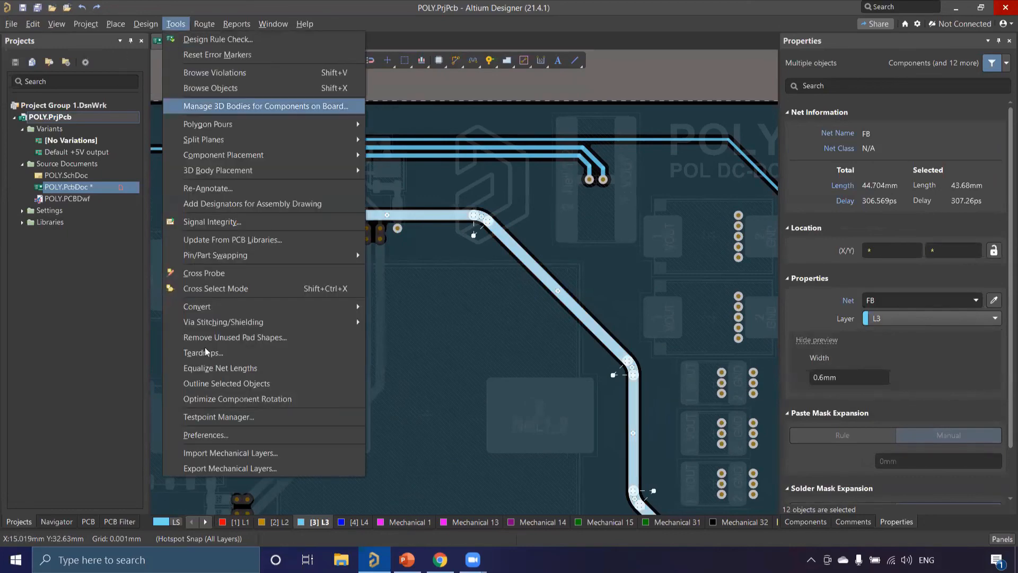
{"action": "mouse_move", "coordinate": [220, 326]}
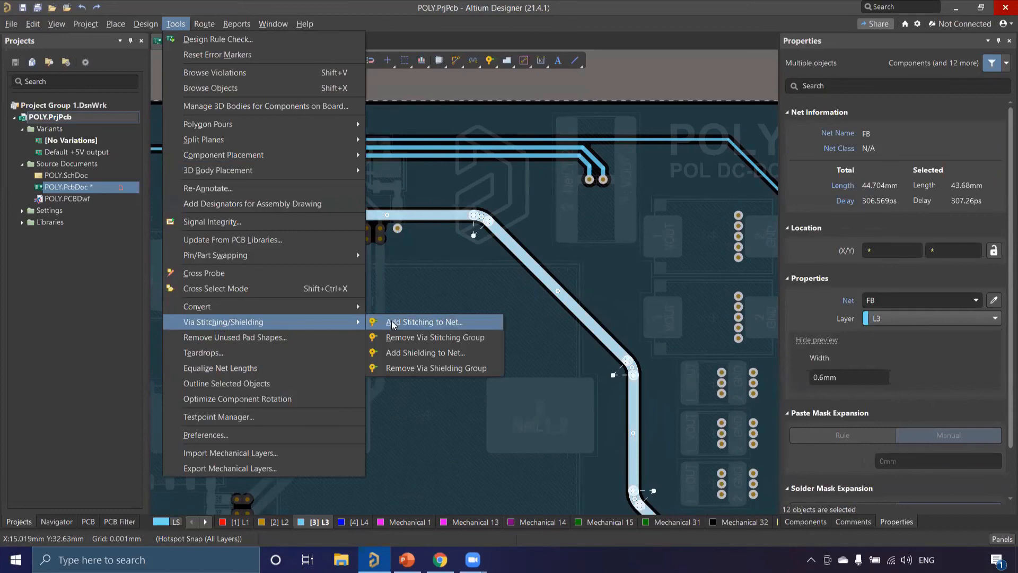
{"action": "left_click", "coordinate": [408, 353]}
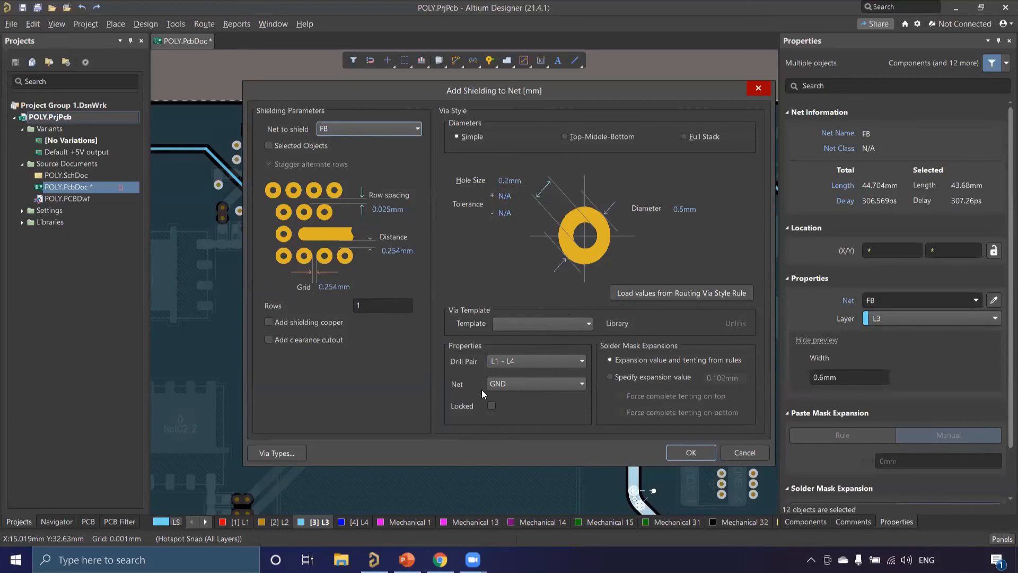
{"action": "left_click", "coordinate": [698, 453]}
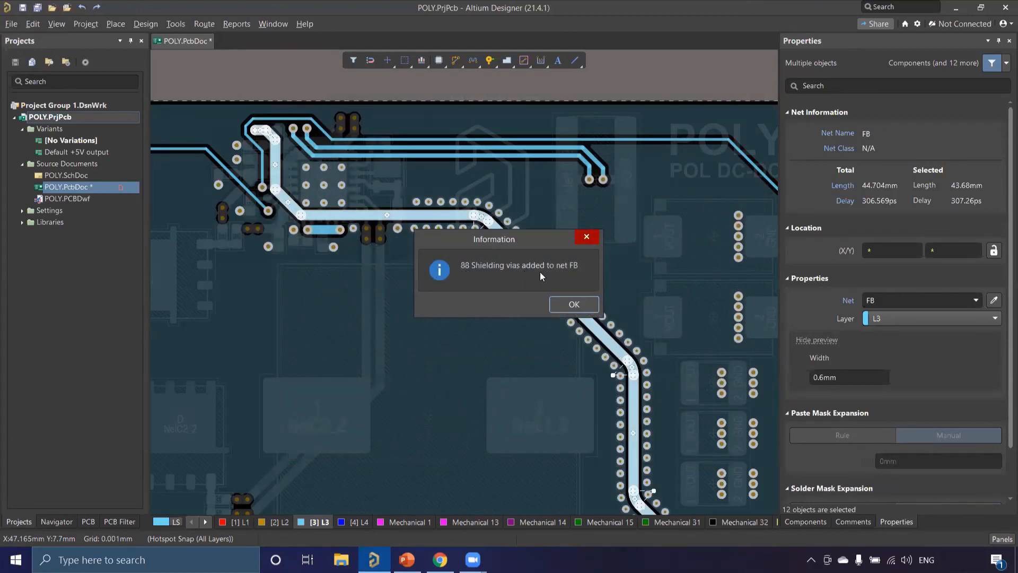
{"action": "left_click", "coordinate": [574, 304]}
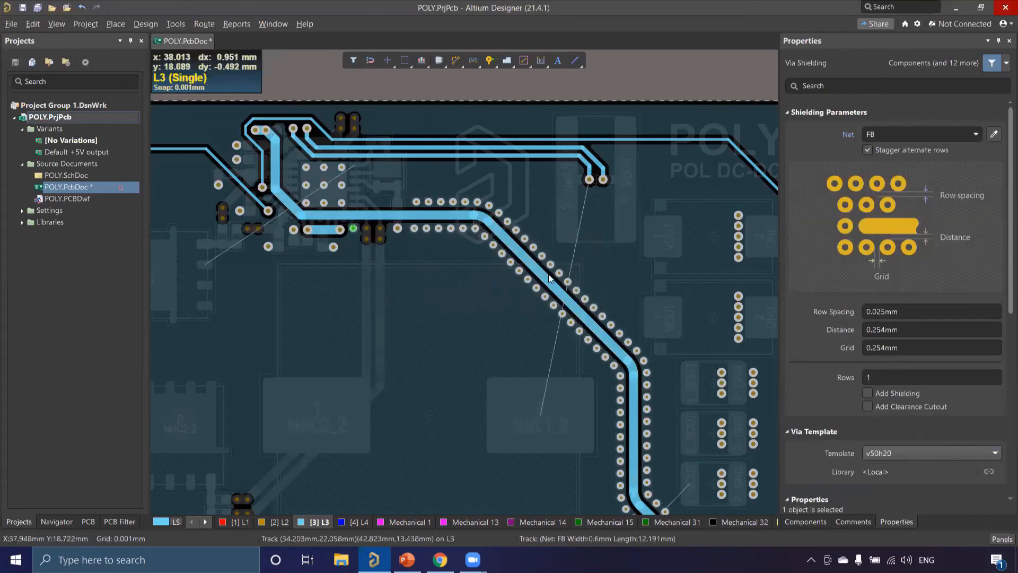
- Examine the shielding vias along both sides of the FB track on L3, and switch to the PowerPoint presentation
{"action": "scroll", "coordinate": [550, 264], "scroll_direction": "up", "scroll_amount": 1, "text": "ctrl"}
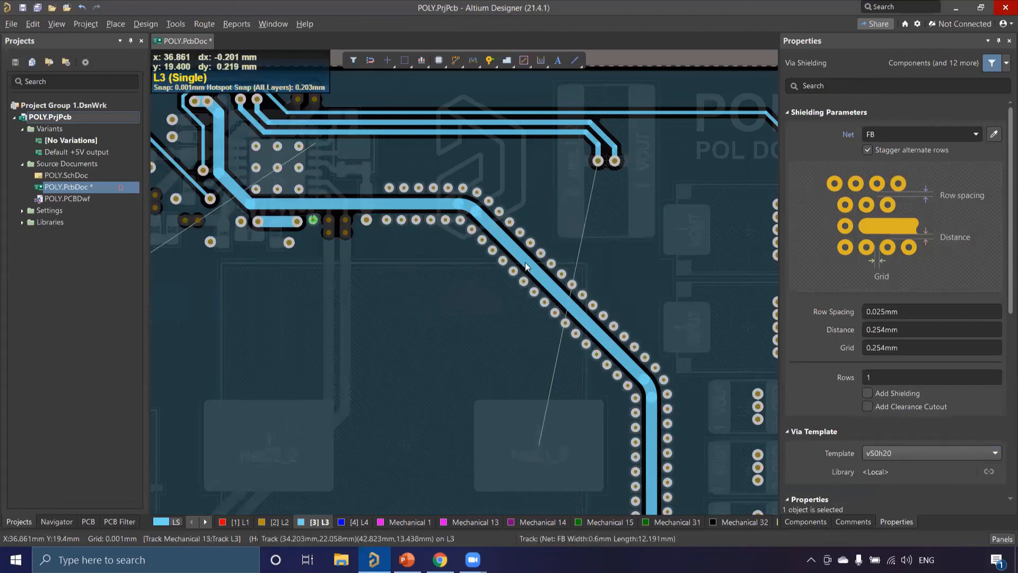
{"action": "scroll", "coordinate": [539, 264], "scroll_direction": "up", "scroll_amount": 1, "text": "ctrl"}
{"action": "scroll", "coordinate": [538, 264], "scroll_direction": "up", "scroll_amount": 2, "text": "ctrl"}
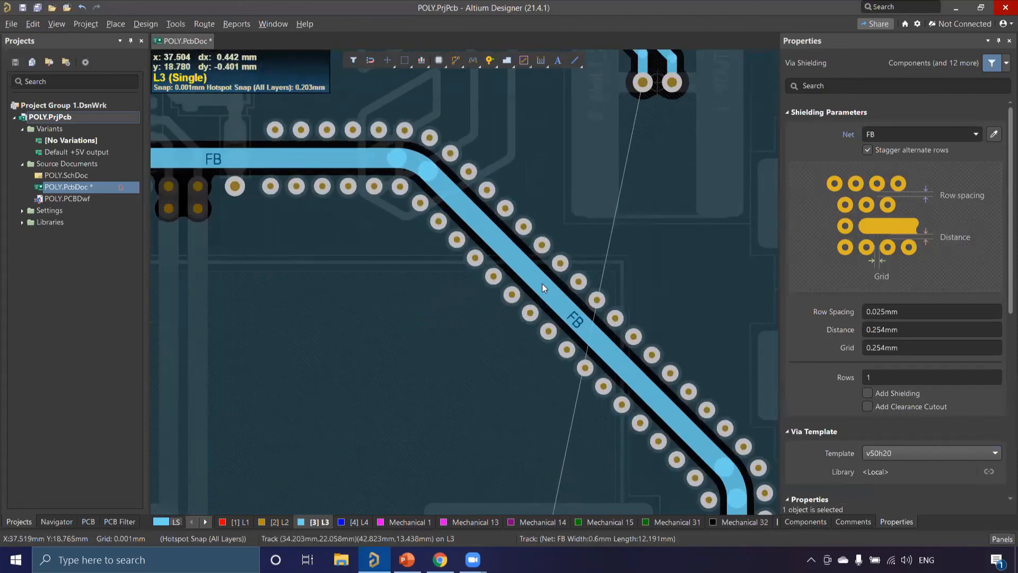
{"action": "scroll", "coordinate": [445, 260], "scroll_direction": "up", "scroll_amount": 1, "text": "ctrl"}
{"action": "scroll", "coordinate": [445, 259], "scroll_direction": "up", "scroll_amount": 1, "text": "ctrl"}
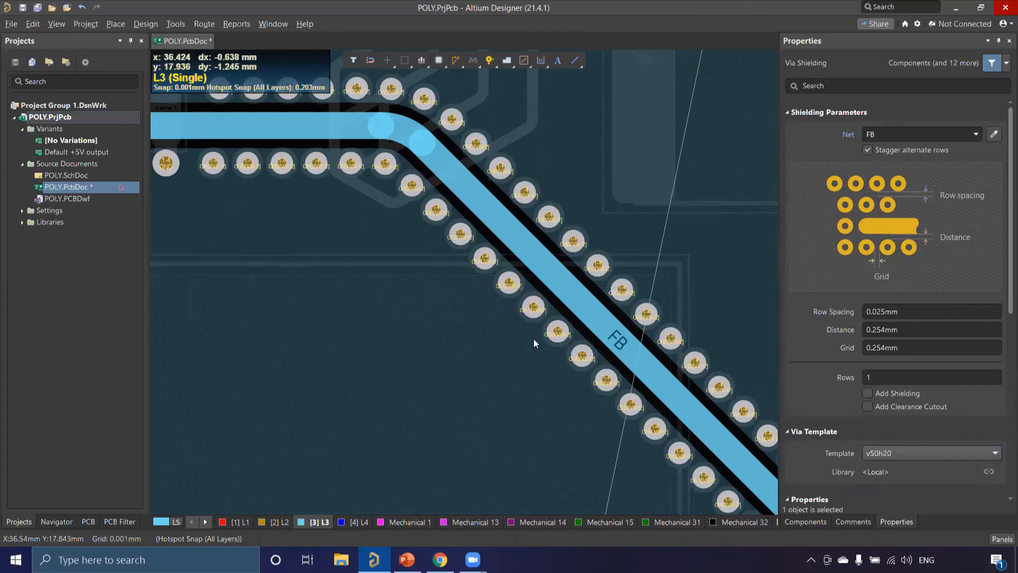
{"action": "scroll", "coordinate": [362, 250], "scroll_direction": "down", "scroll_amount": 2, "text": "ctrl"}
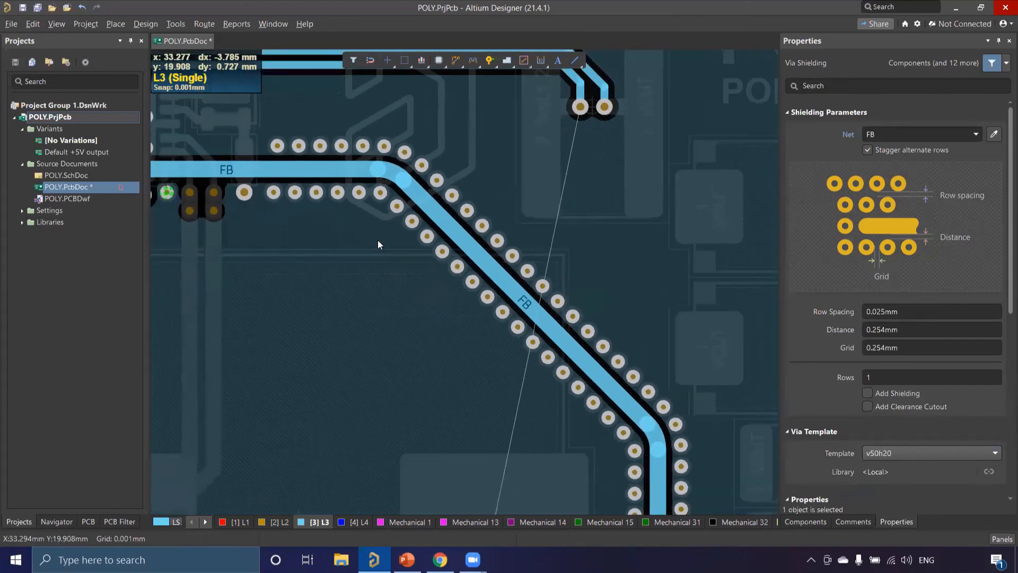
{"action": "scroll", "coordinate": [416, 238], "scroll_direction": "down", "scroll_amount": 2, "text": "ctrl"}
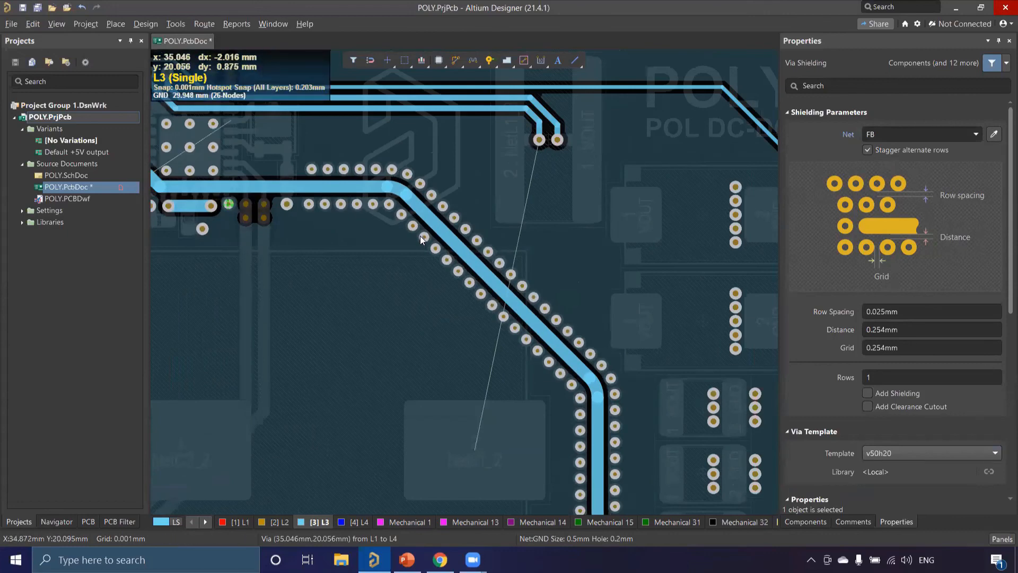
{"action": "scroll", "coordinate": [420, 236], "scroll_direction": "down", "scroll_amount": 1, "text": "ctrl"}
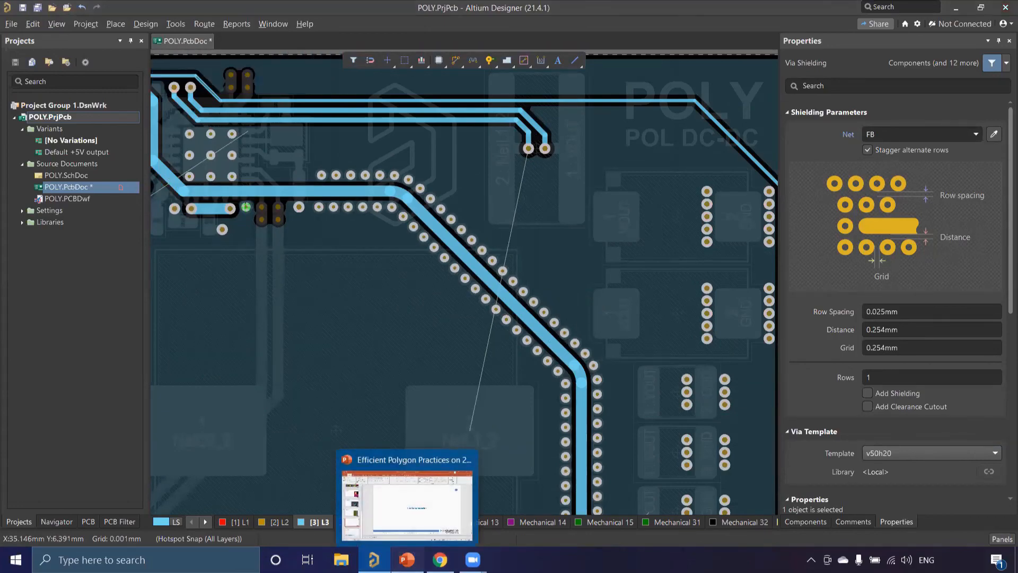
{"action": "left_click", "coordinate": [407, 559]}
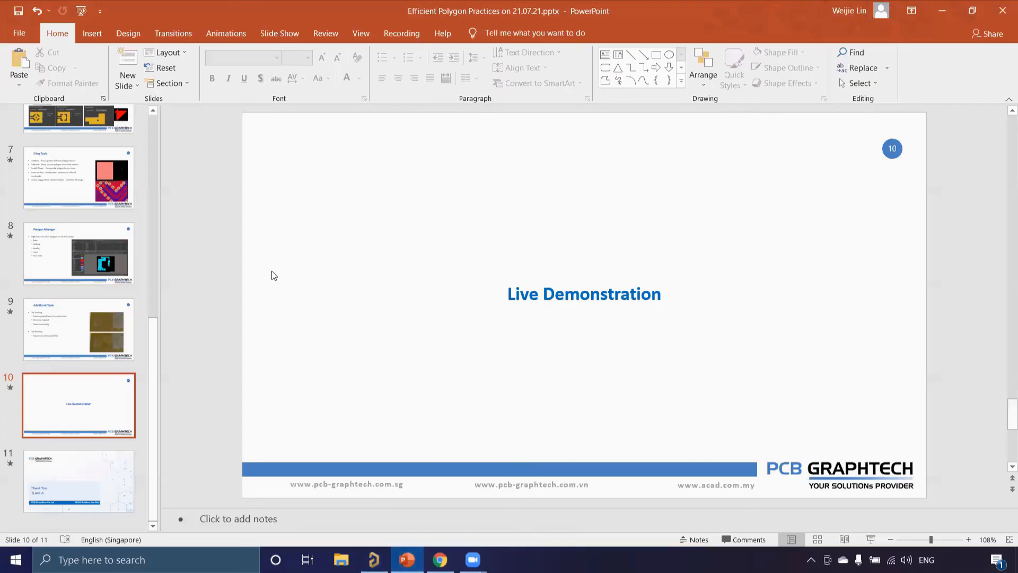